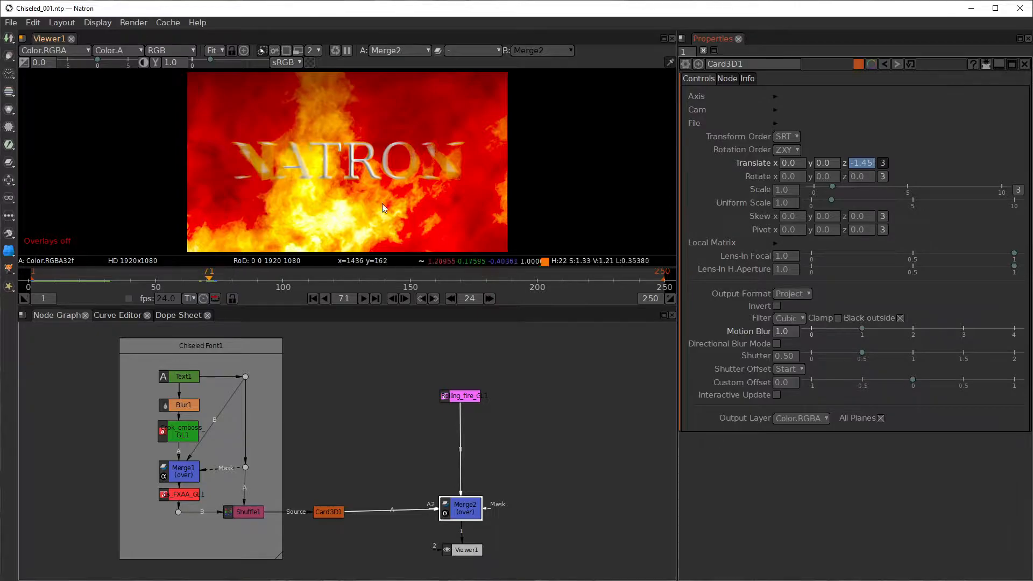
Open the Rolling_fire_GL1 node's settings and look up TimeBlur among the Time nodes.
drag(457, 396, 459, 380)
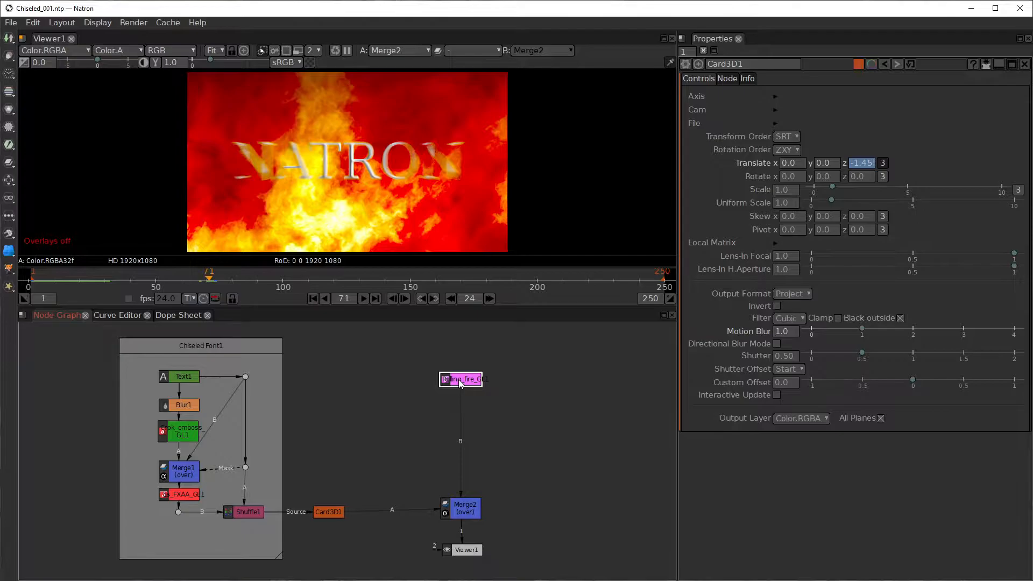
double_click(460, 381)
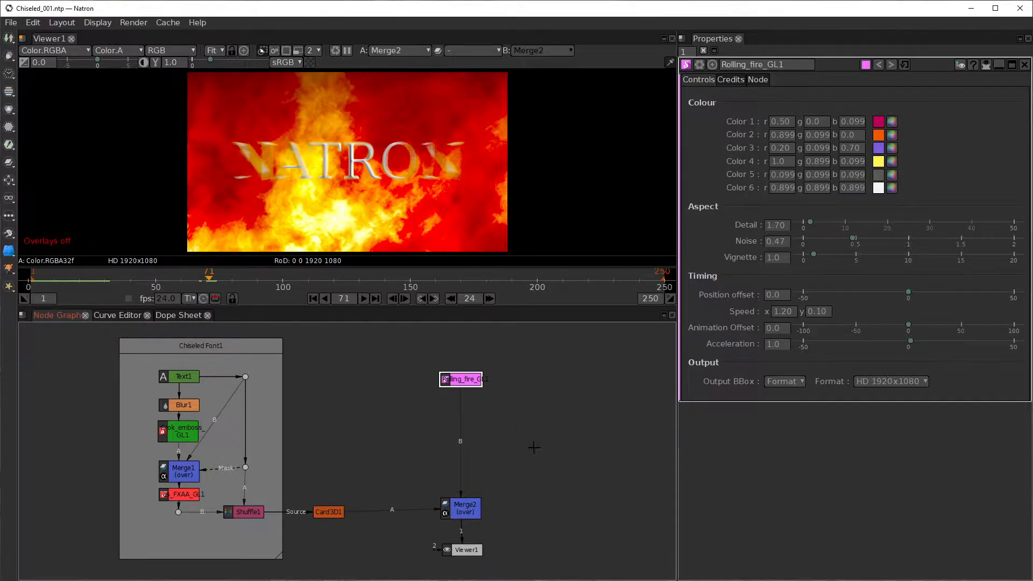
right_click(516, 429)
mouse_move(515, 426)
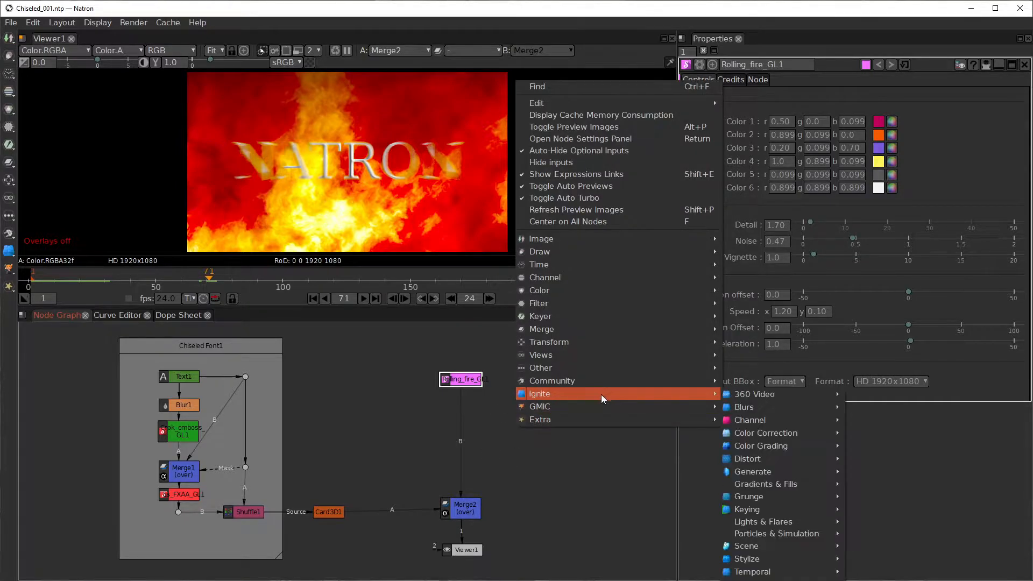
mouse_move(549, 268)
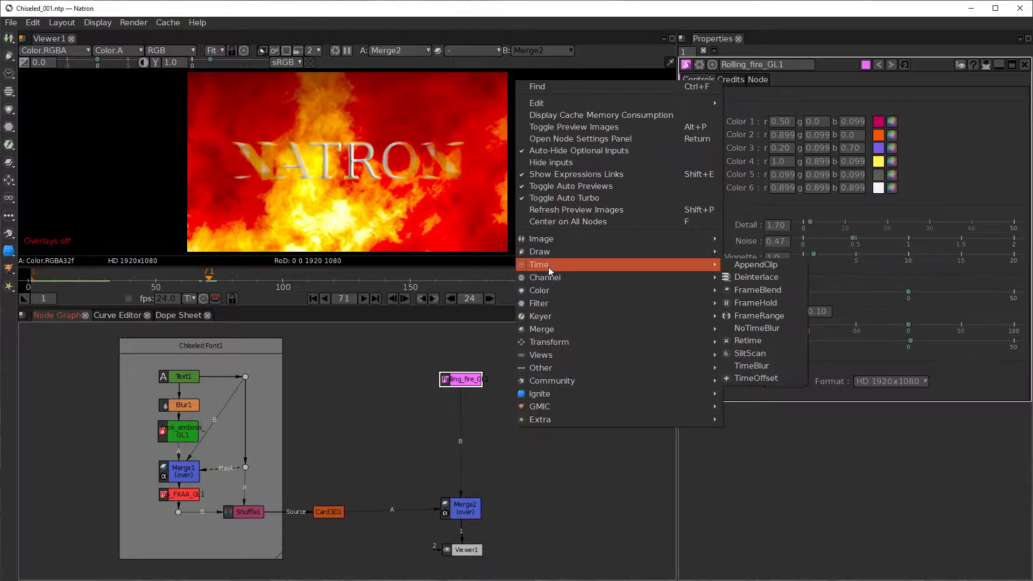
click(758, 367)
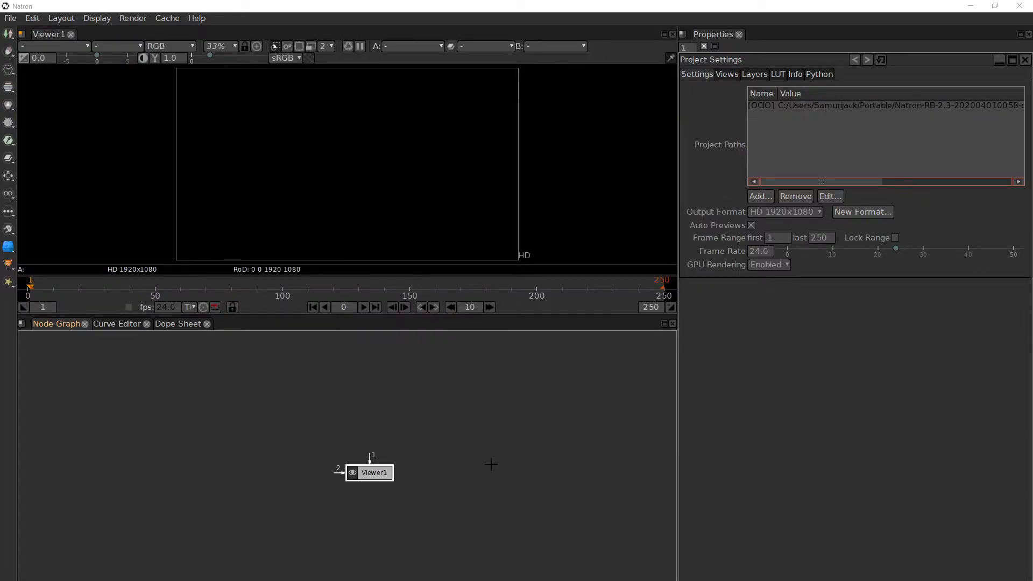
Move Viewer1 lower in the empty node graph and add a Rolling_fire_GL node feeding it.
drag(383, 473, 379, 521)
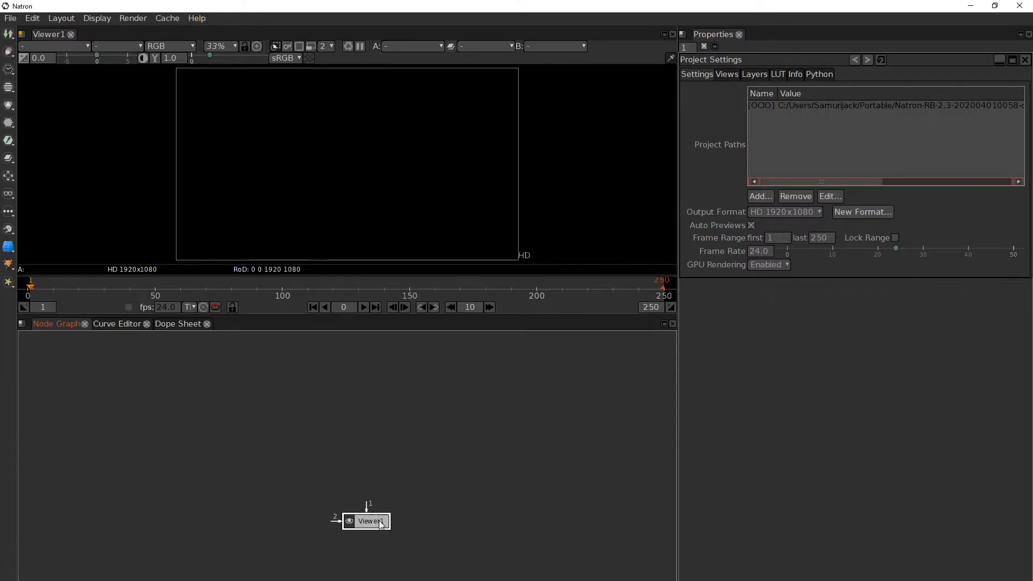
click(411, 411)
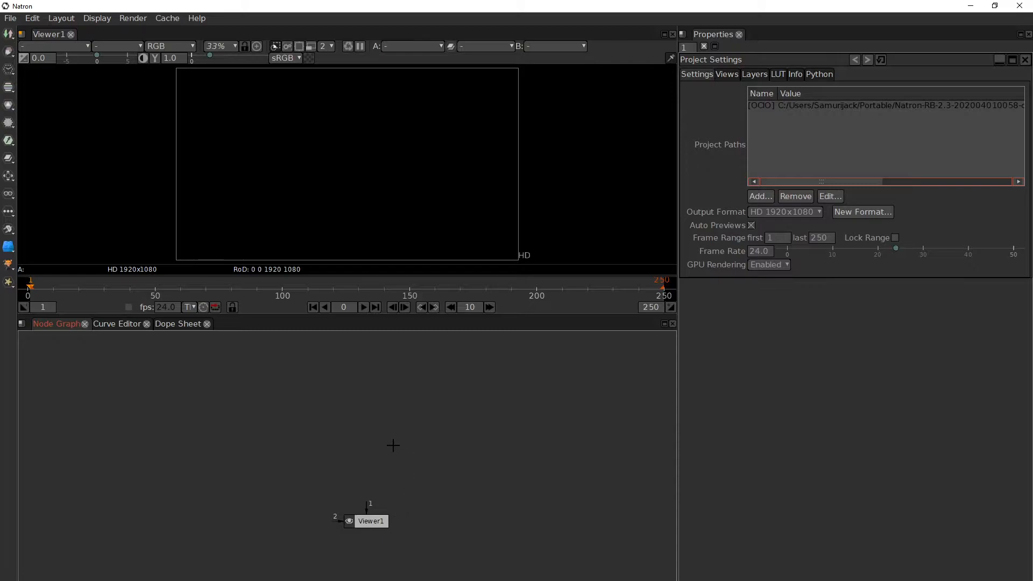
key(Tab)
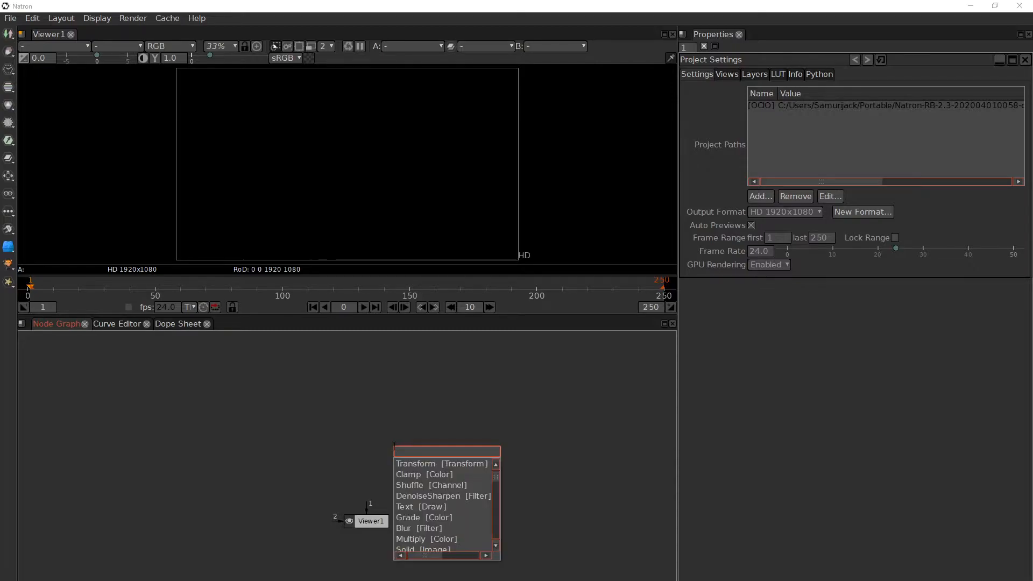
text(roll)
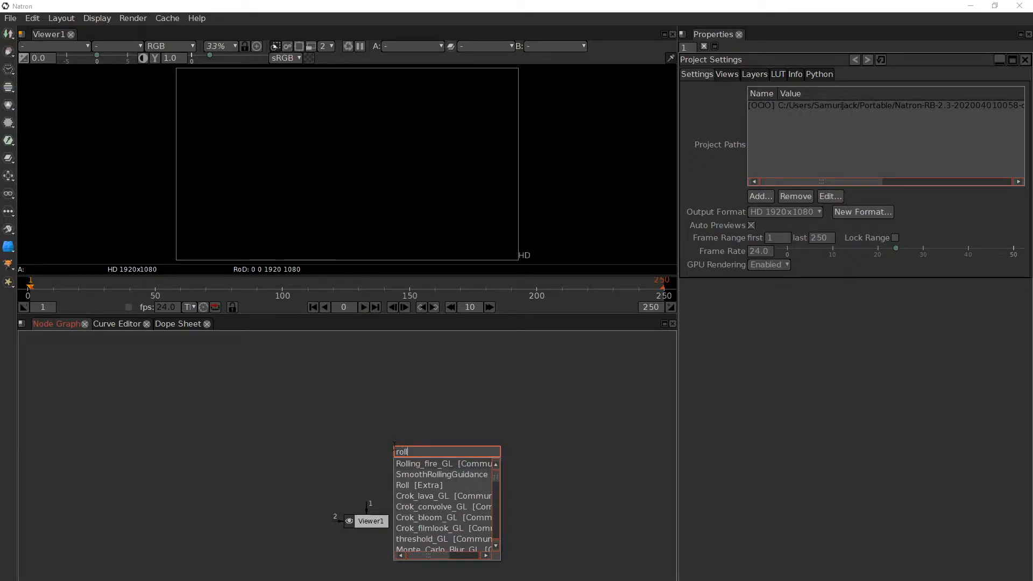
key(Return)
click(368, 479)
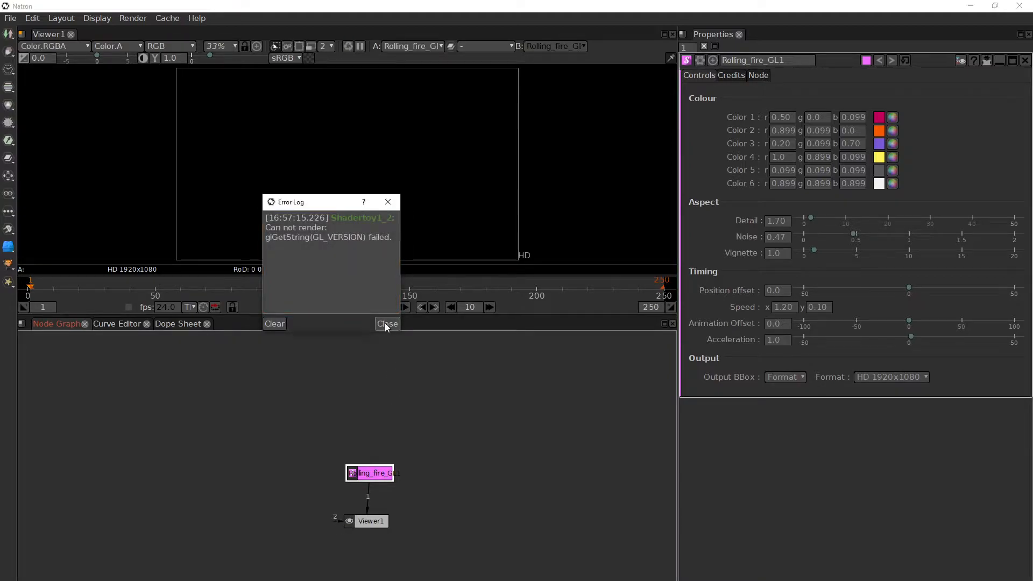
click(387, 323)
Place the Rolling_fire_GL1 node well above Viewer1 and play the fire animation.
drag(368, 472, 365, 418)
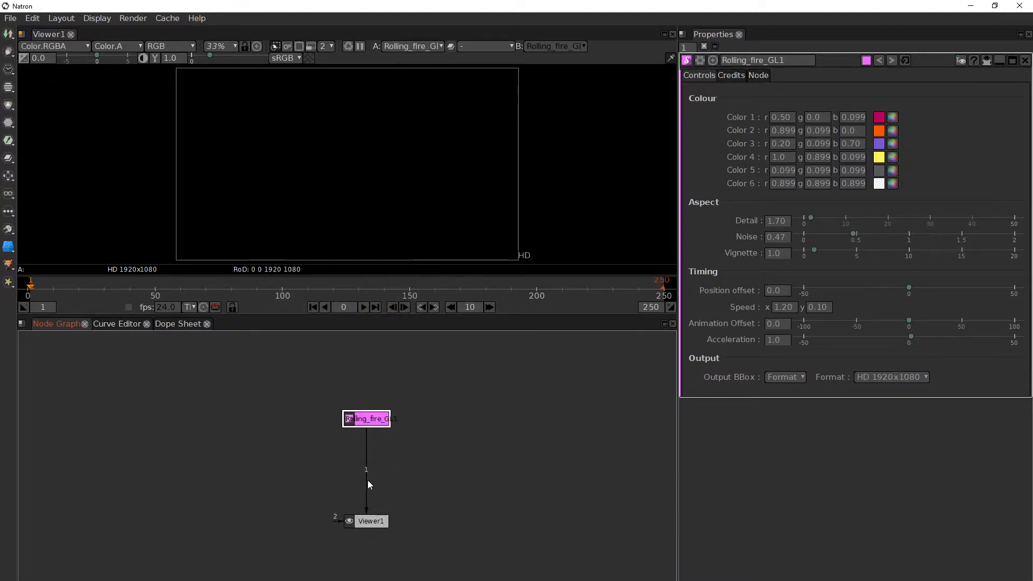
drag(365, 467, 375, 423)
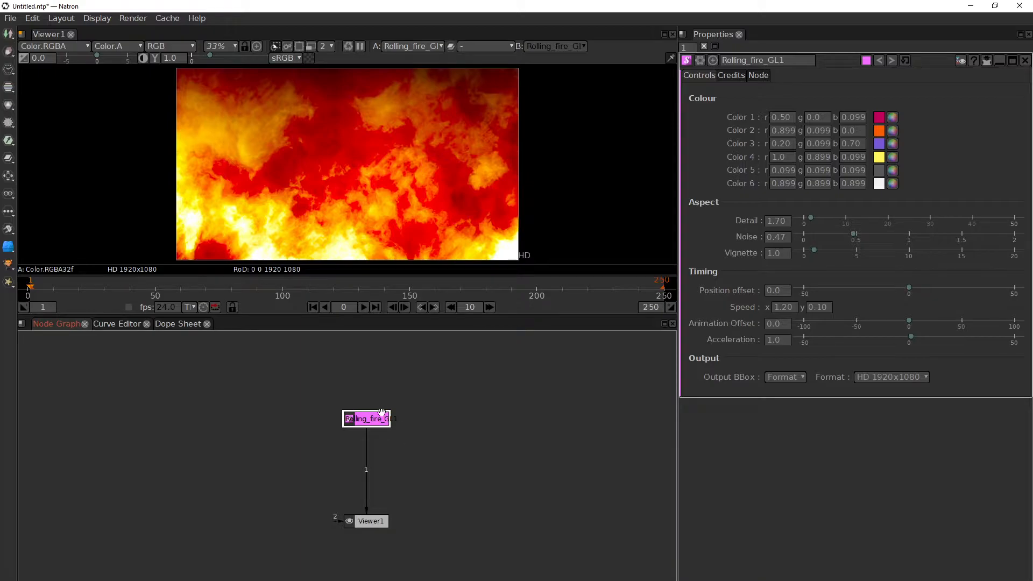
drag(375, 420, 375, 368)
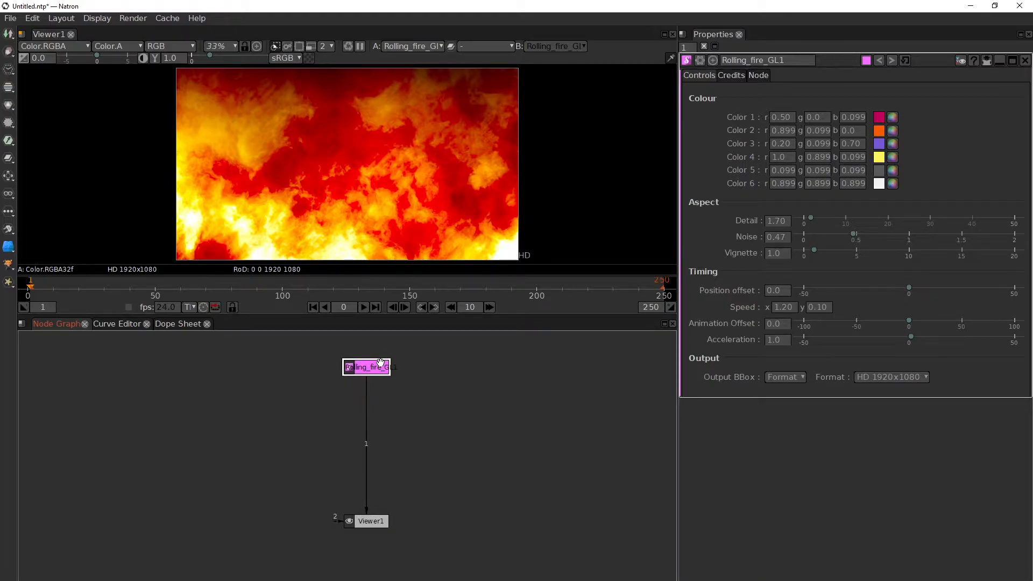
click(367, 306)
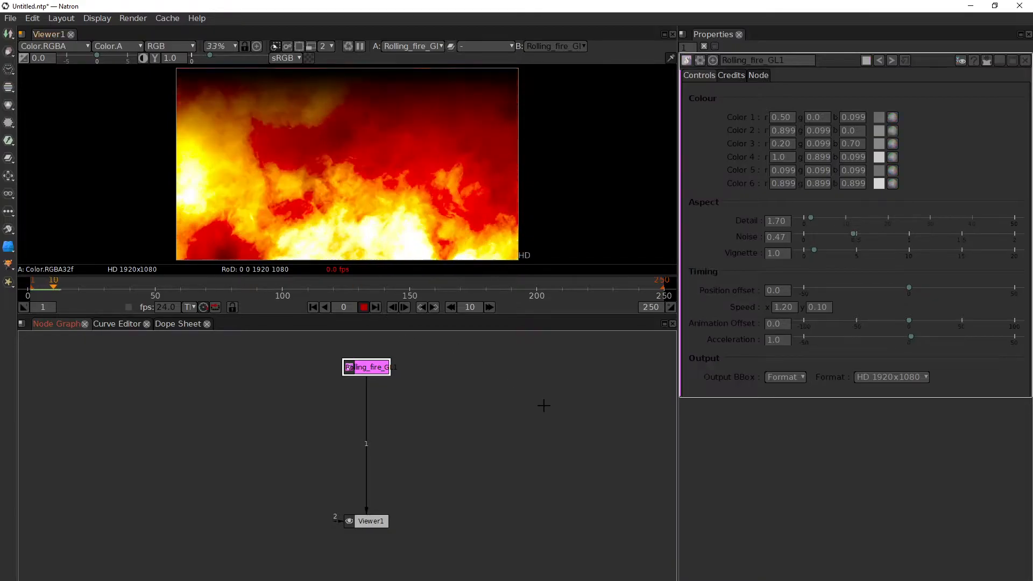
click(364, 307)
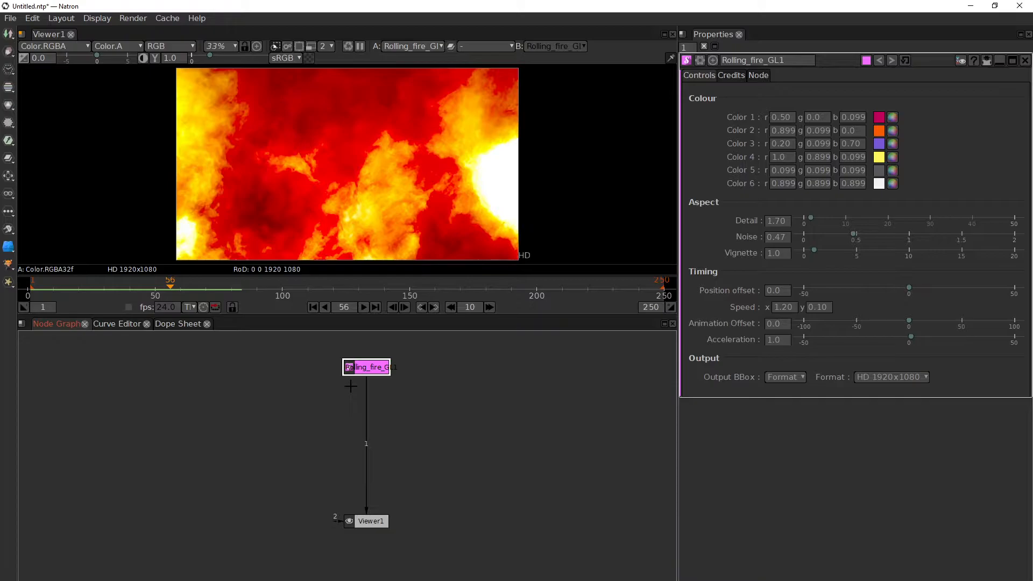
Insert a DiskCache node directly below Rolling_fire_GL1, between it and the viewer.
key(Tab)
text(diskcach)
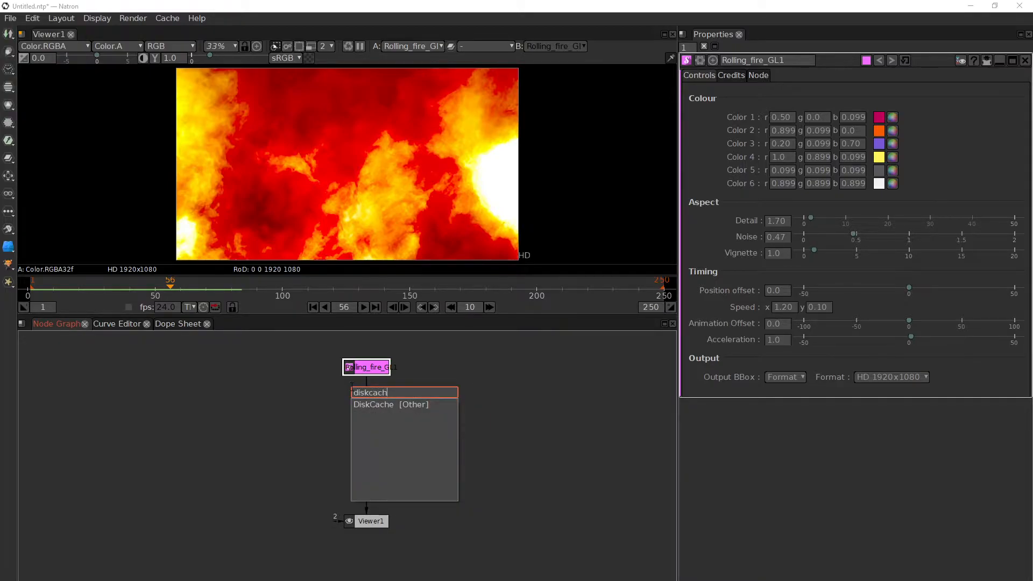
click(393, 407)
drag(420, 394, 371, 399)
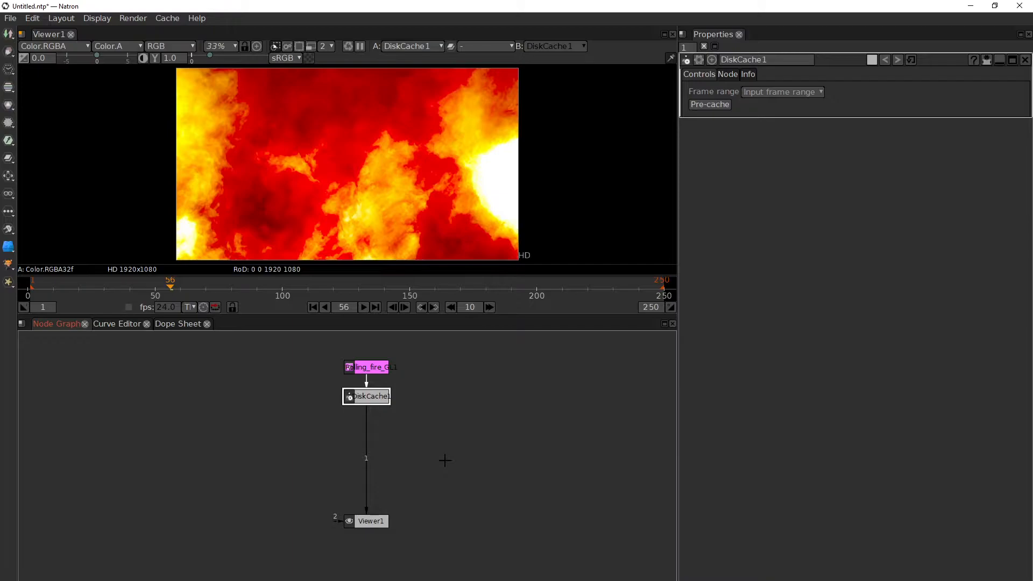
Add a TimeBlur node with DiskCache1 as its source and align it above Viewer1.
key(Tab)
text(time)
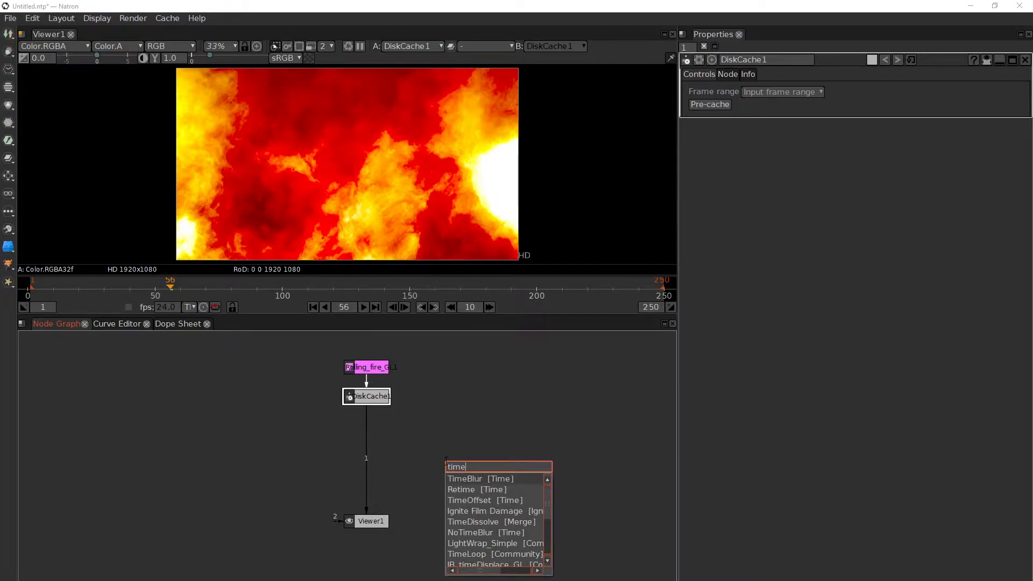
key(Return)
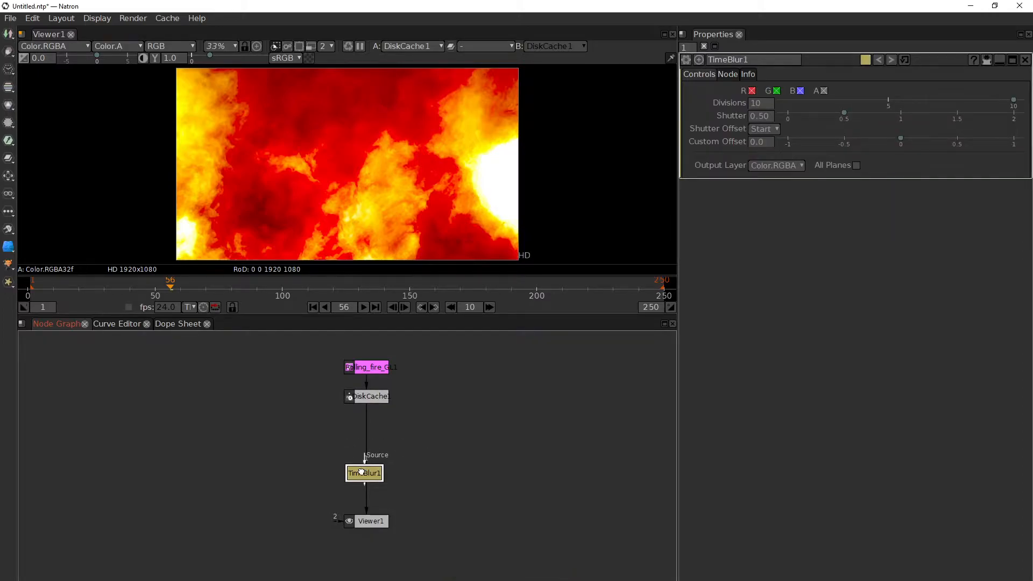
drag(364, 469, 294, 451)
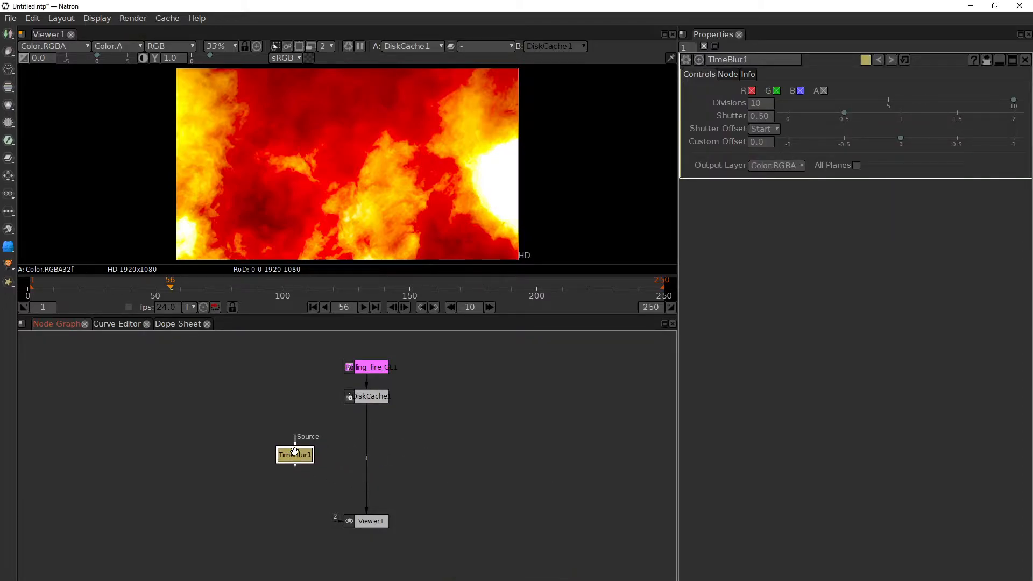
drag(295, 439, 368, 396)
drag(297, 452, 336, 440)
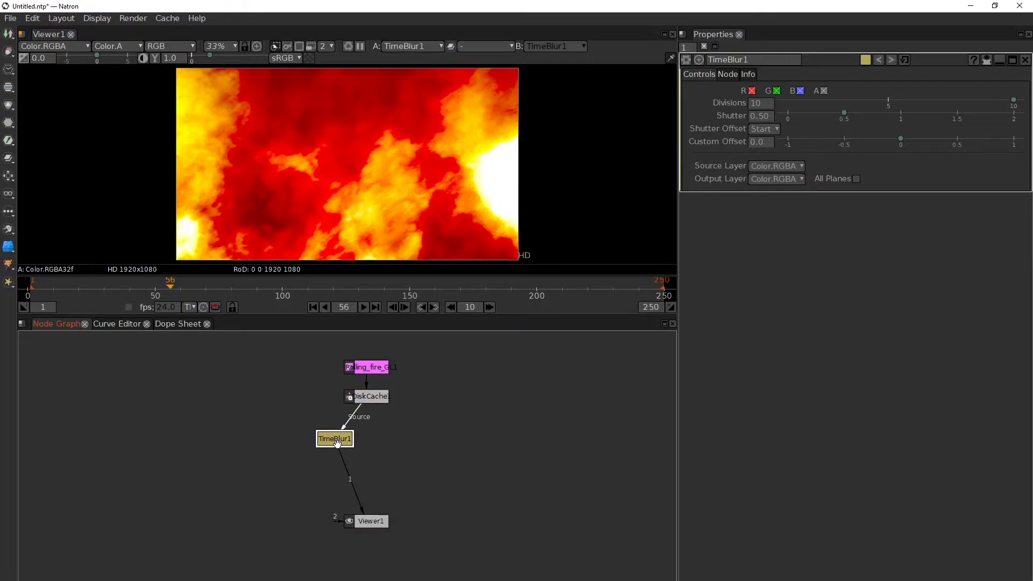
drag(338, 442, 365, 446)
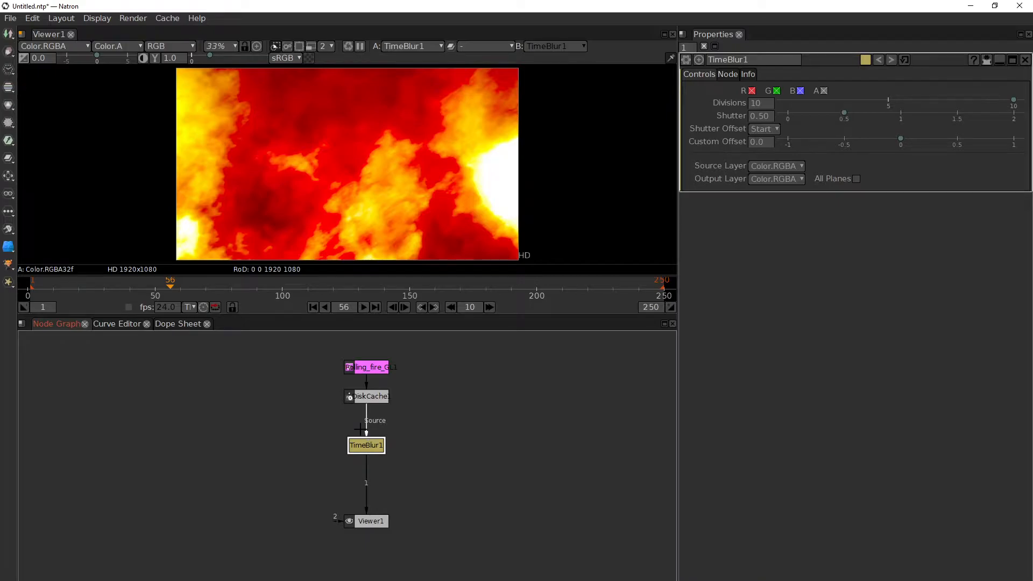
Play the time-blurred fire from the first frame to check the motion blur.
click(313, 307)
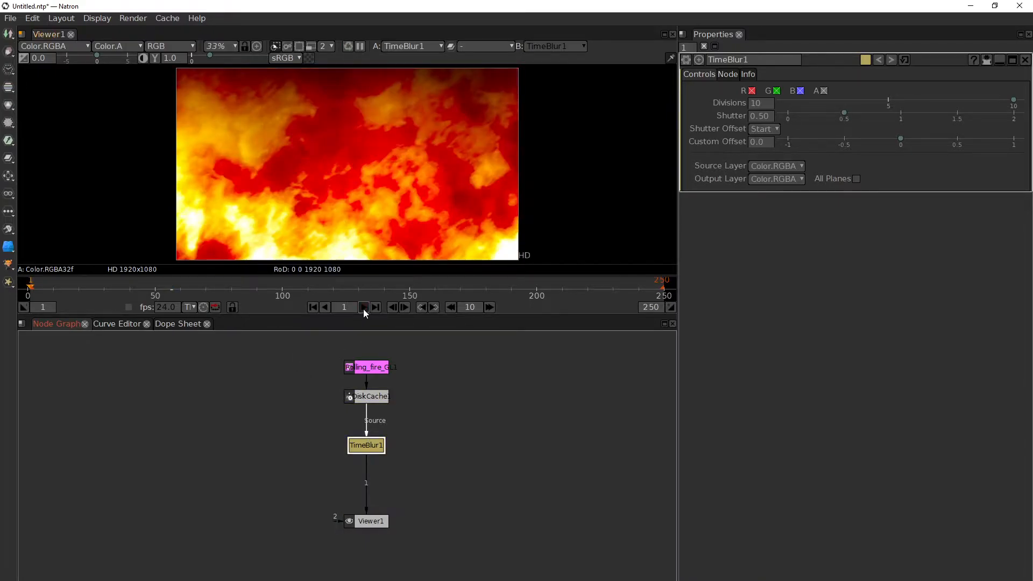
click(364, 308)
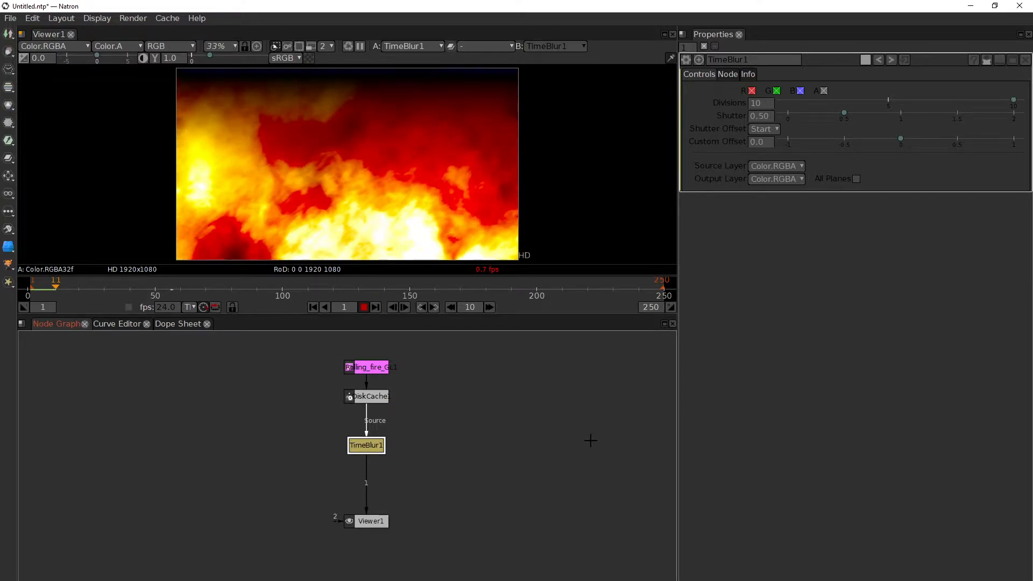
click(363, 307)
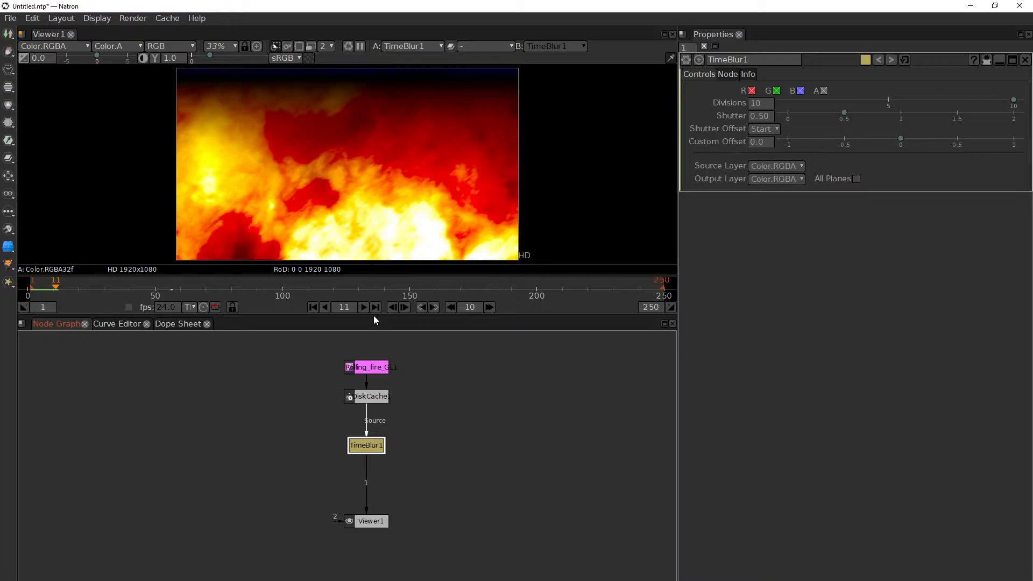
Delete the TimeBlur1 and DiskCache1 nodes so the fire node feeds the viewer directly.
drag(366, 445, 365, 461)
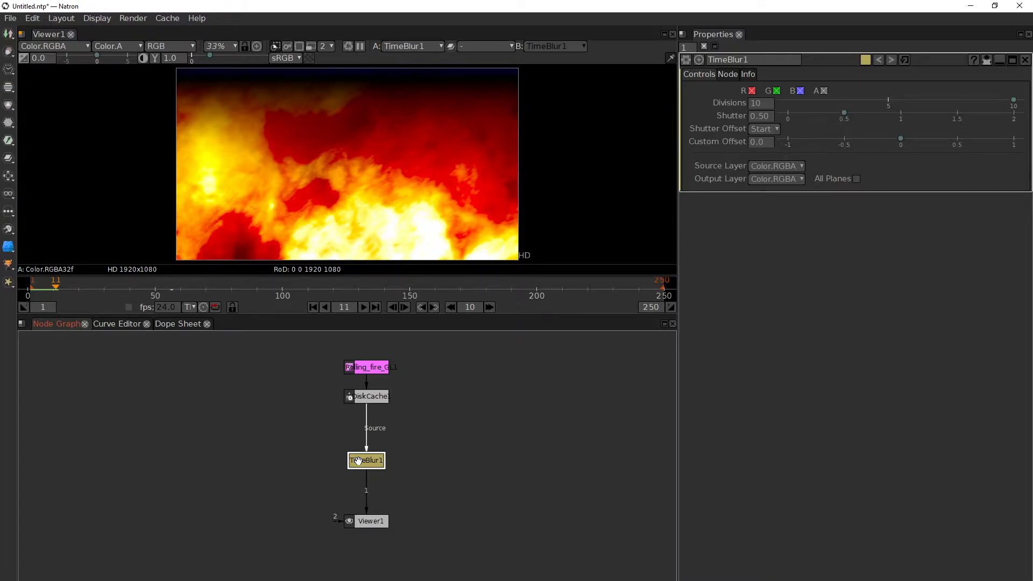
key(Delete)
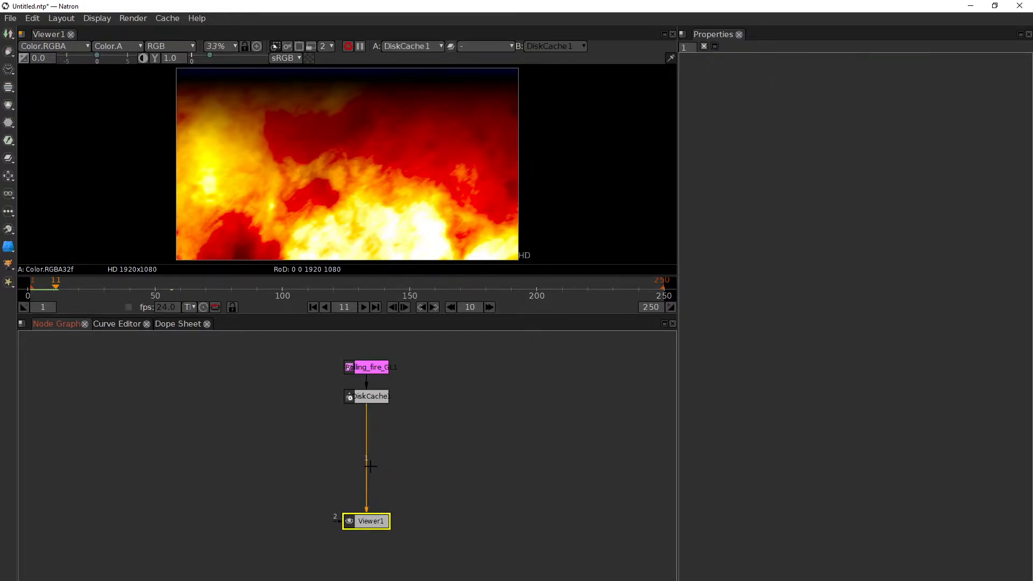
click(367, 398)
key(Delete)
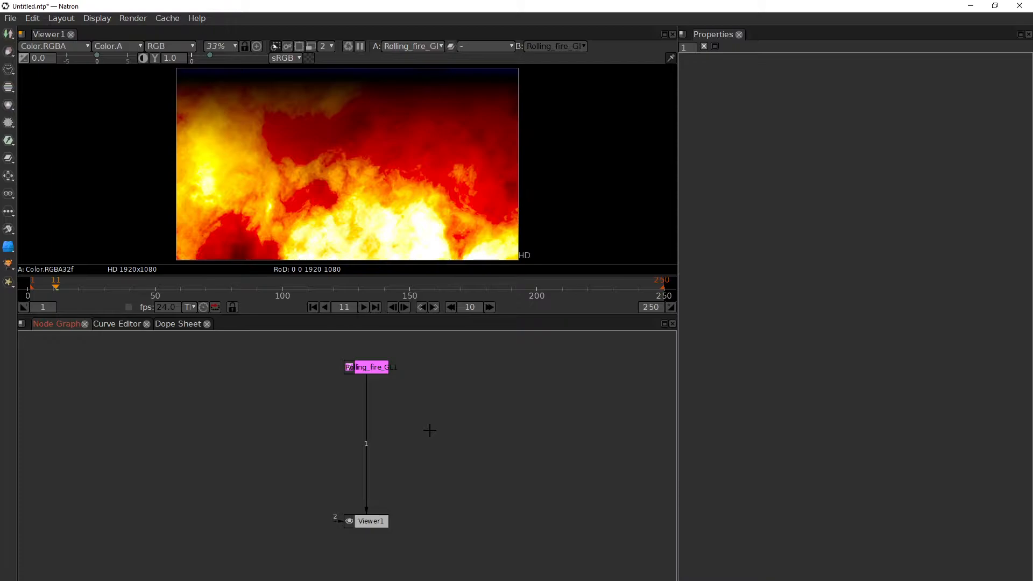
Open the Rolling_fire_GL1 settings and play the animation to review the fire's speed.
click(361, 367)
double_click(364, 373)
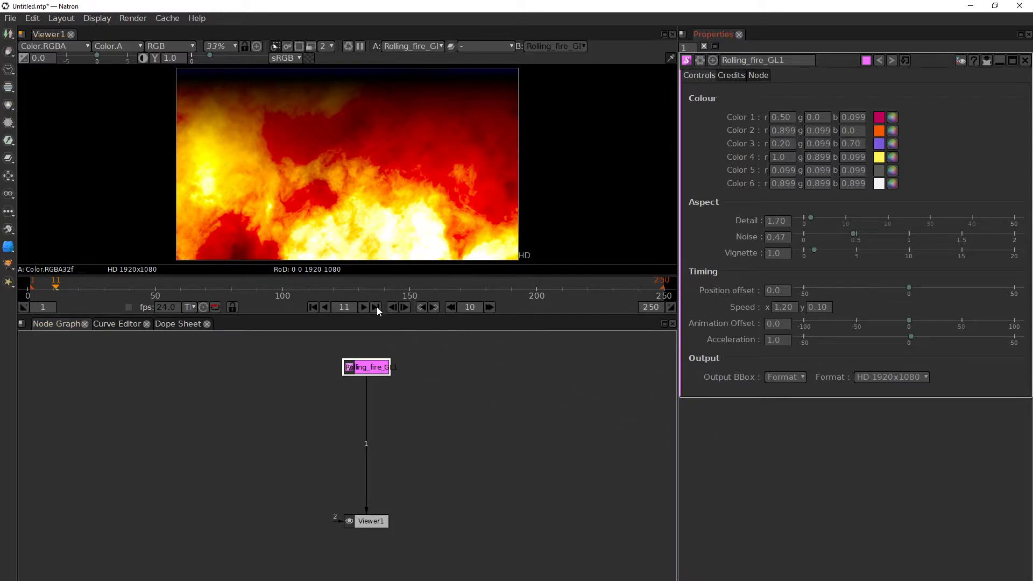
click(776, 308)
click(364, 307)
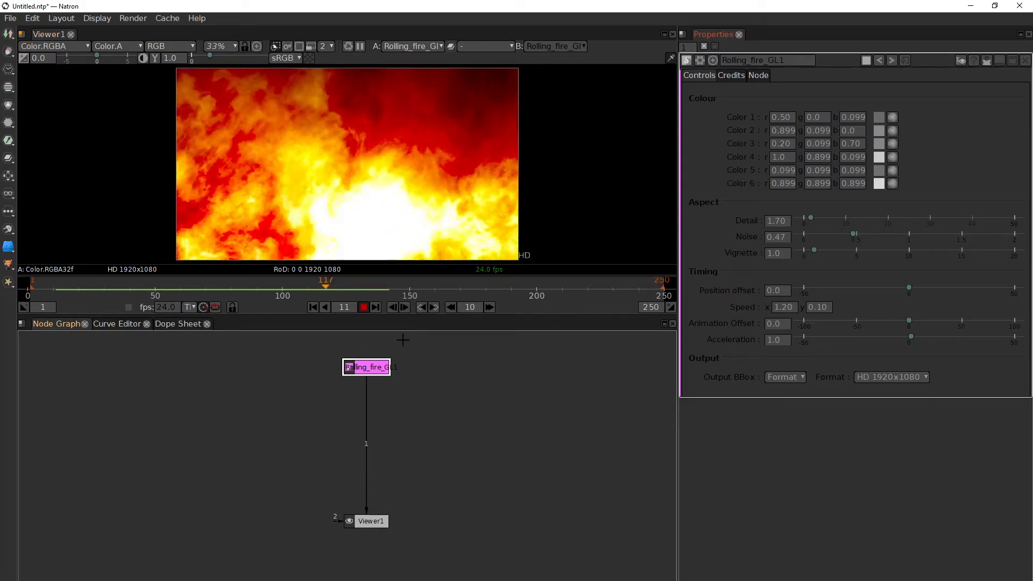
click(366, 306)
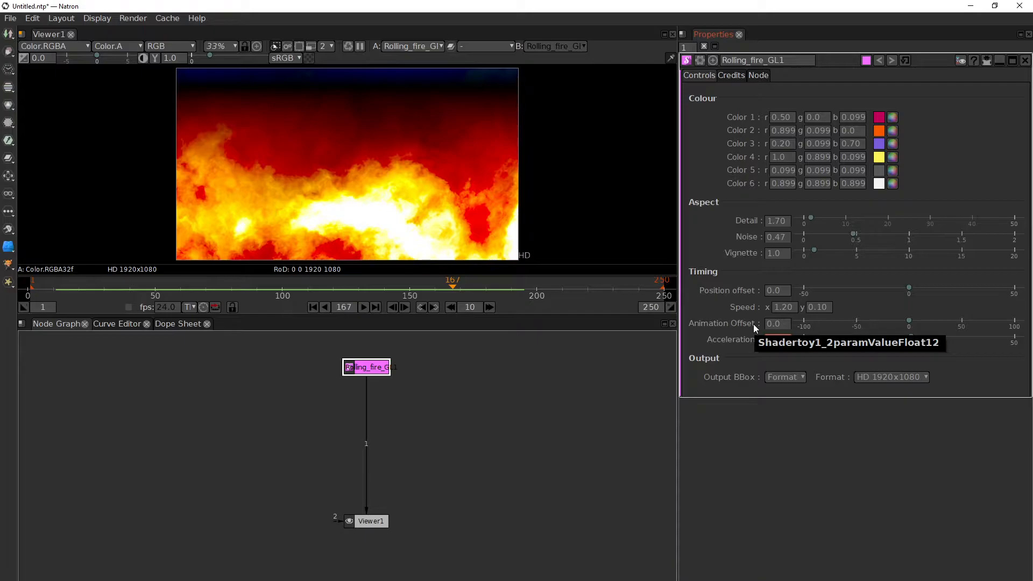
Set the fire's Acceleration to 0.1 and play the animation from the first frame.
key(Return)
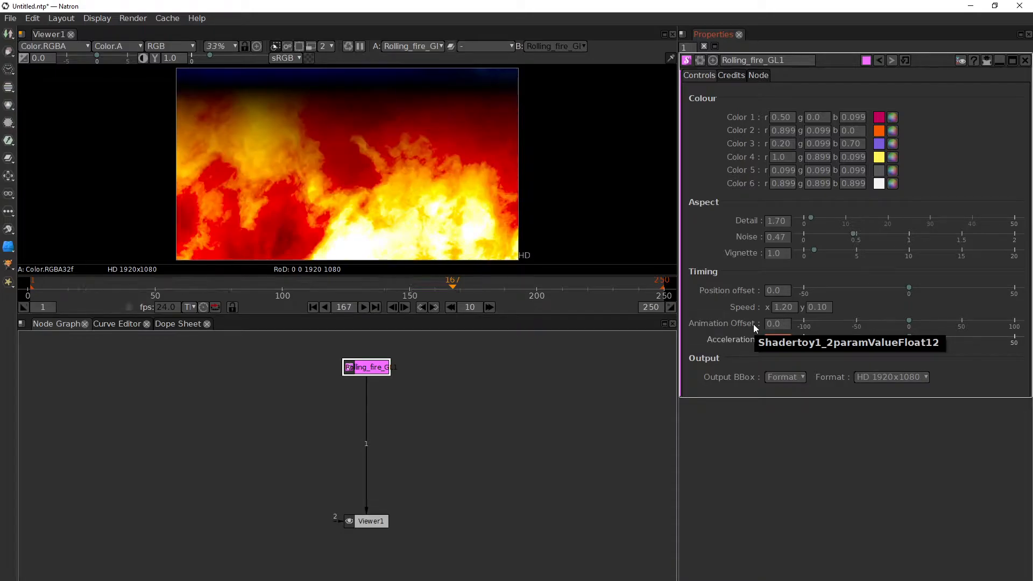
click(313, 307)
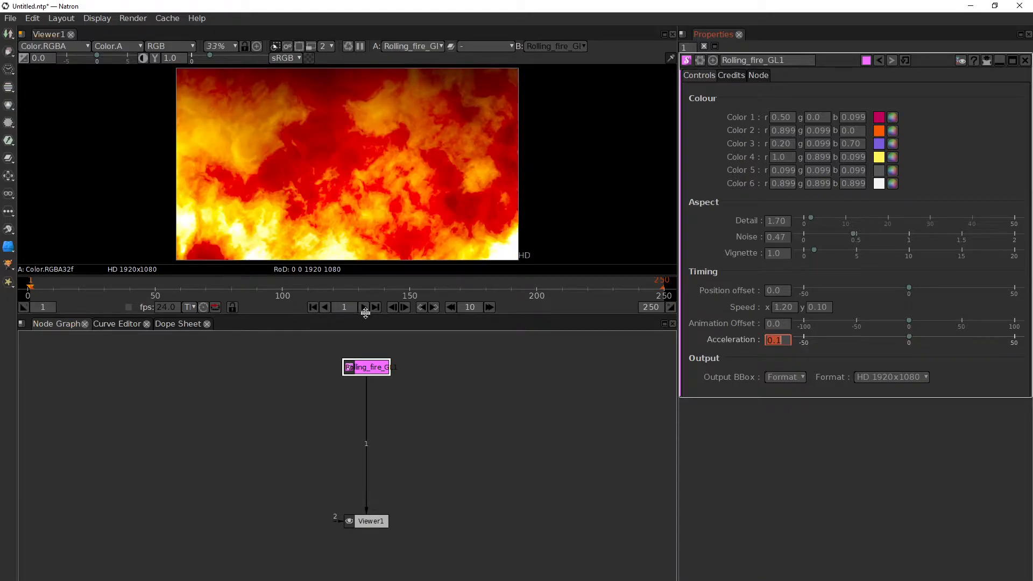
click(364, 307)
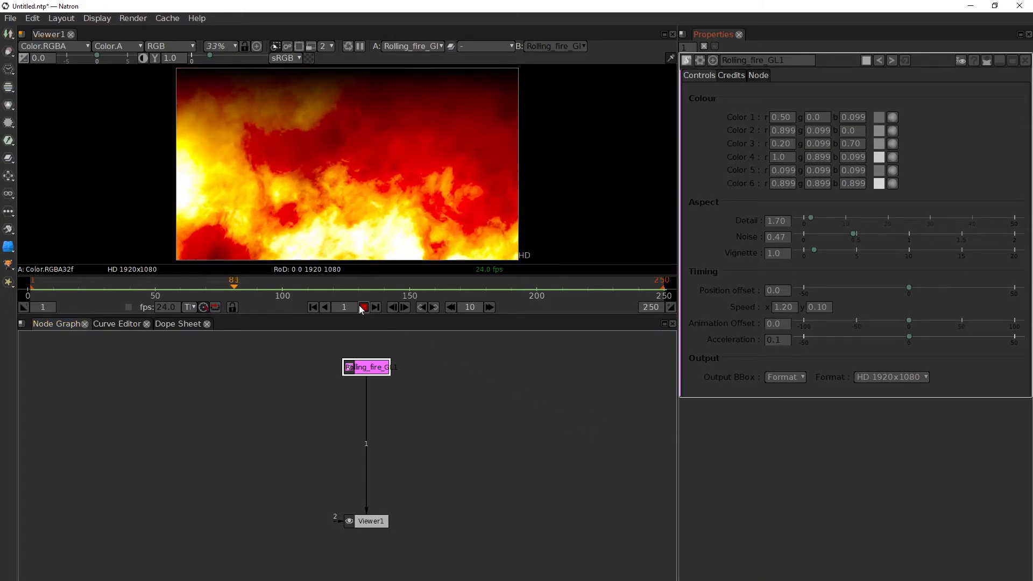
key(k)
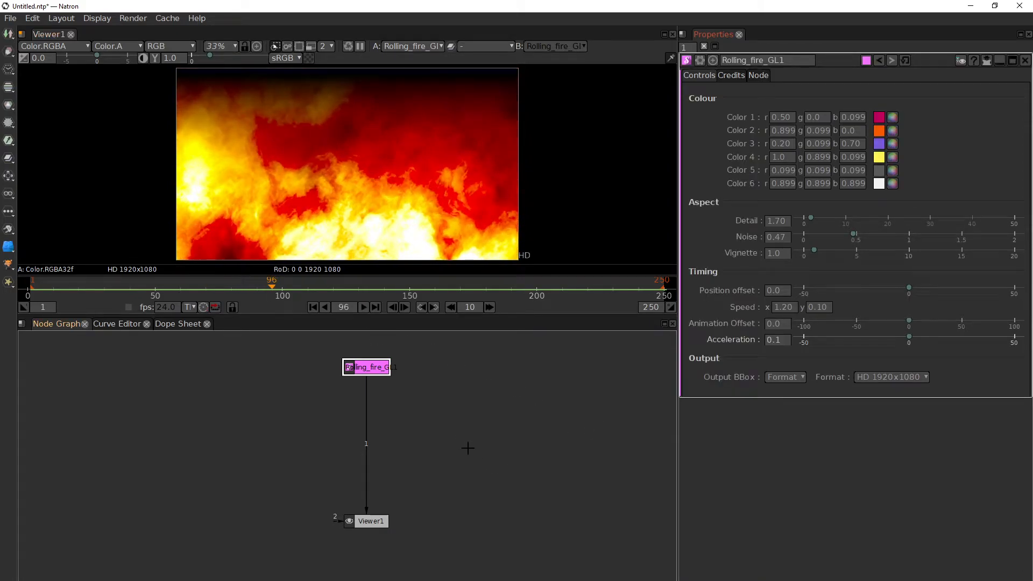
Add a Write node fed by Rolling_fire_GL1 without choosing an output file, and place it below the fire node.
click(374, 371)
key(w)
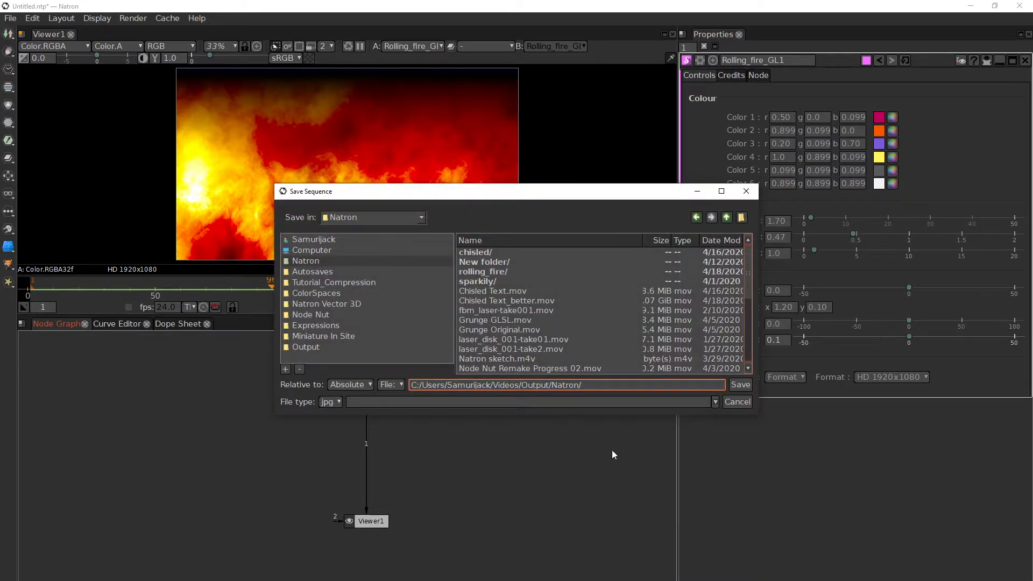
click(734, 403)
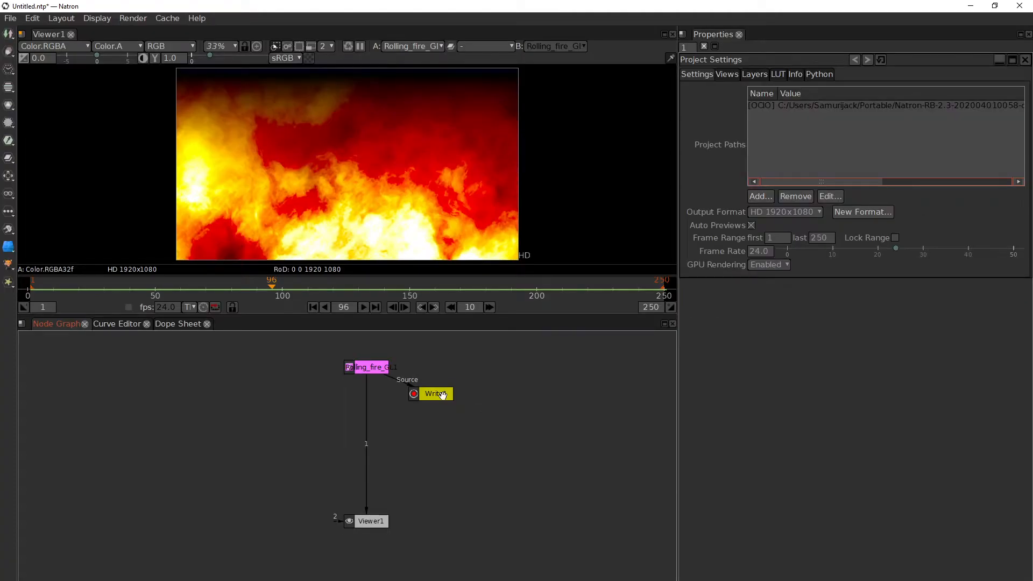
drag(438, 394, 422, 480)
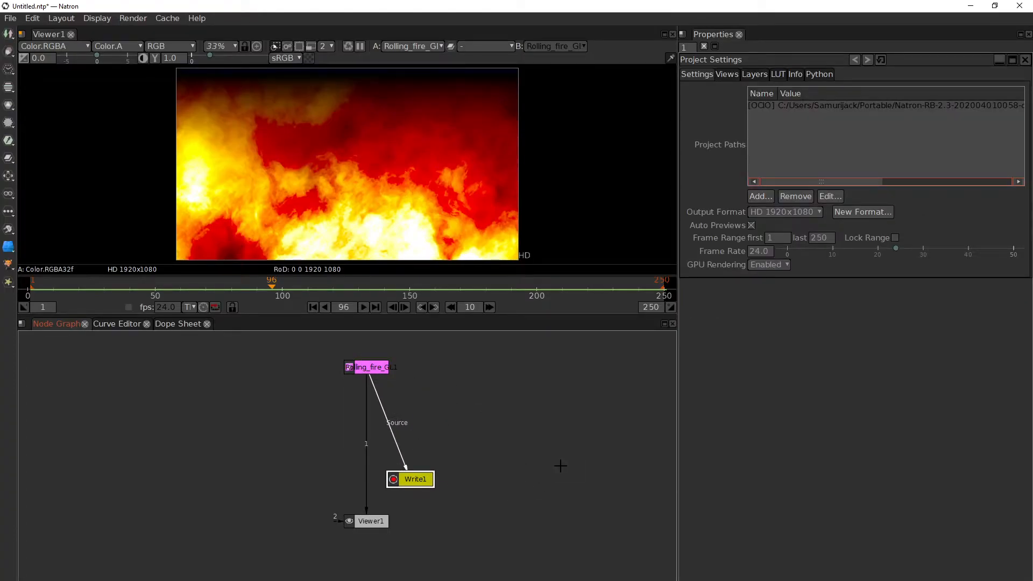
Set the project frame range's last frame to 2500 and open the Write1 node's settings.
click(366, 370)
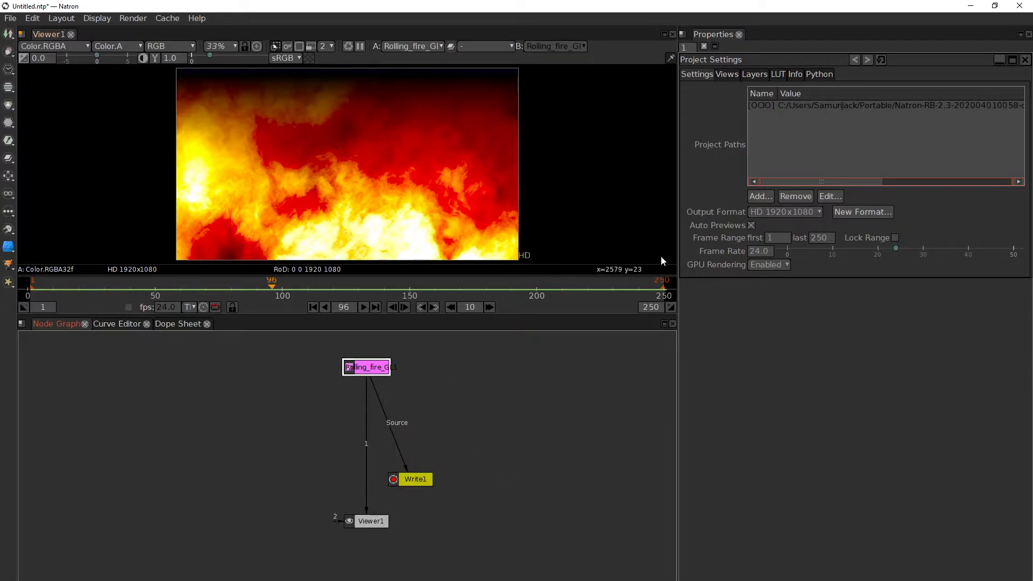
double_click(827, 237)
click(828, 238)
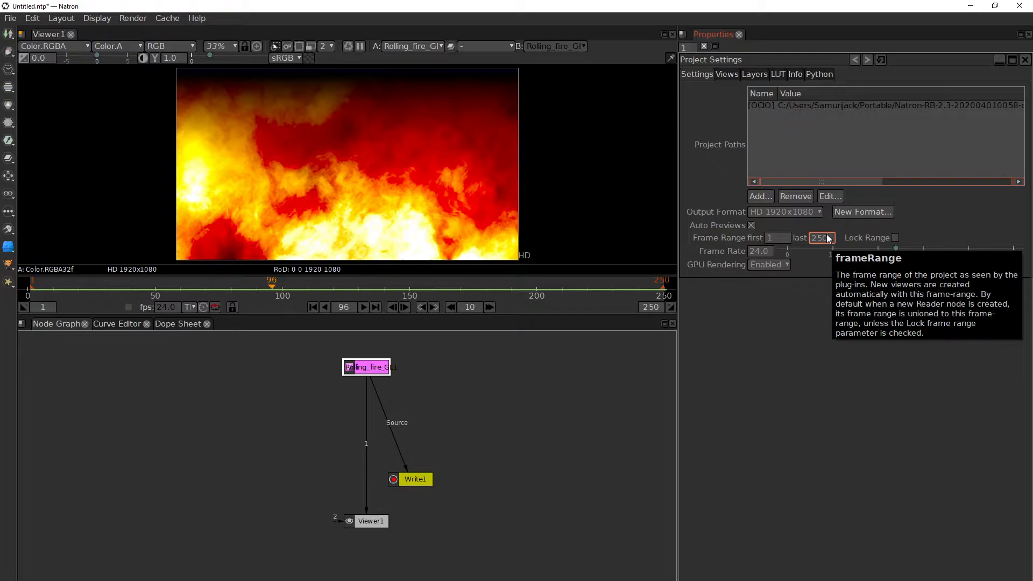
text(0)
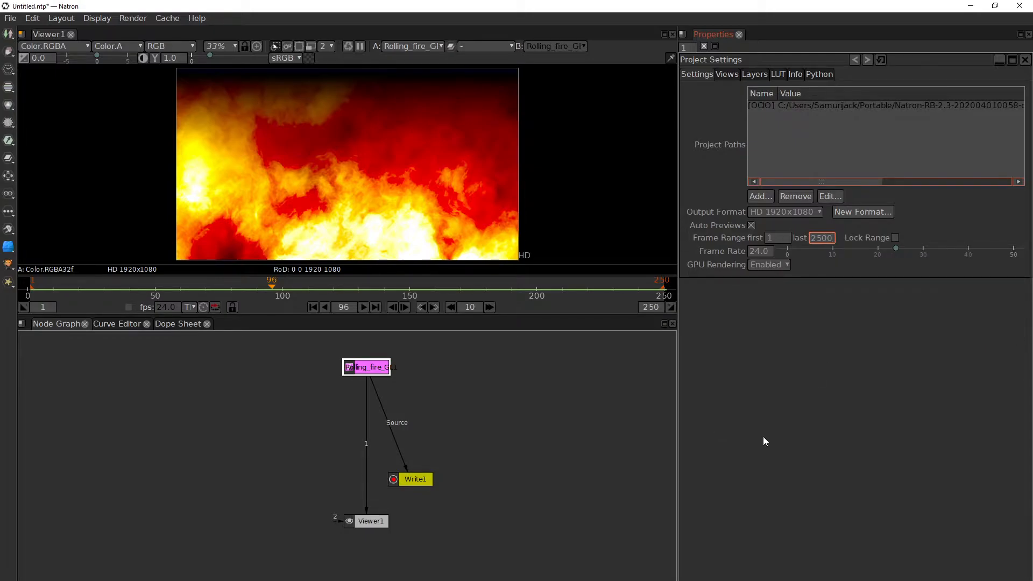
key(Return)
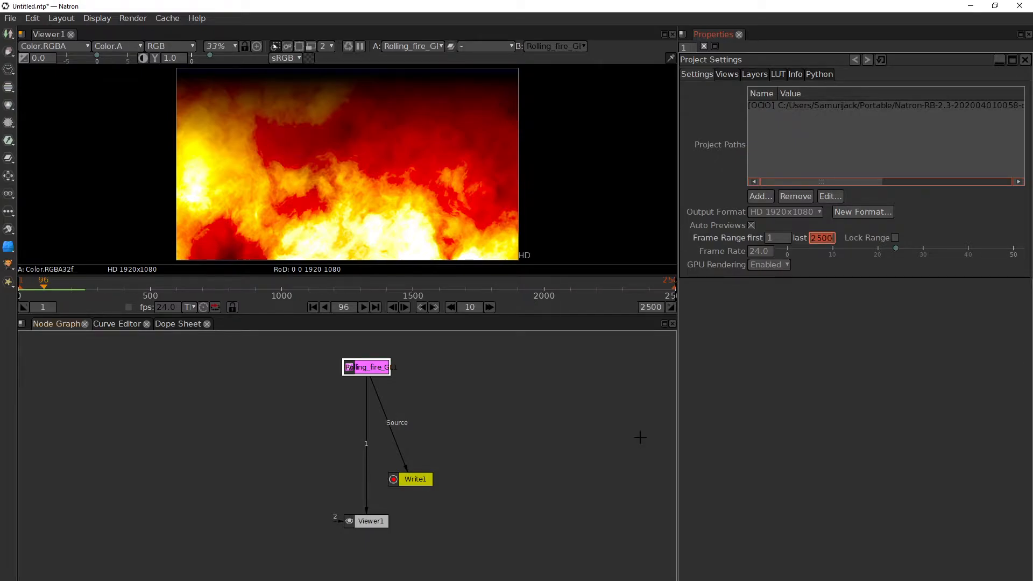
double_click(416, 479)
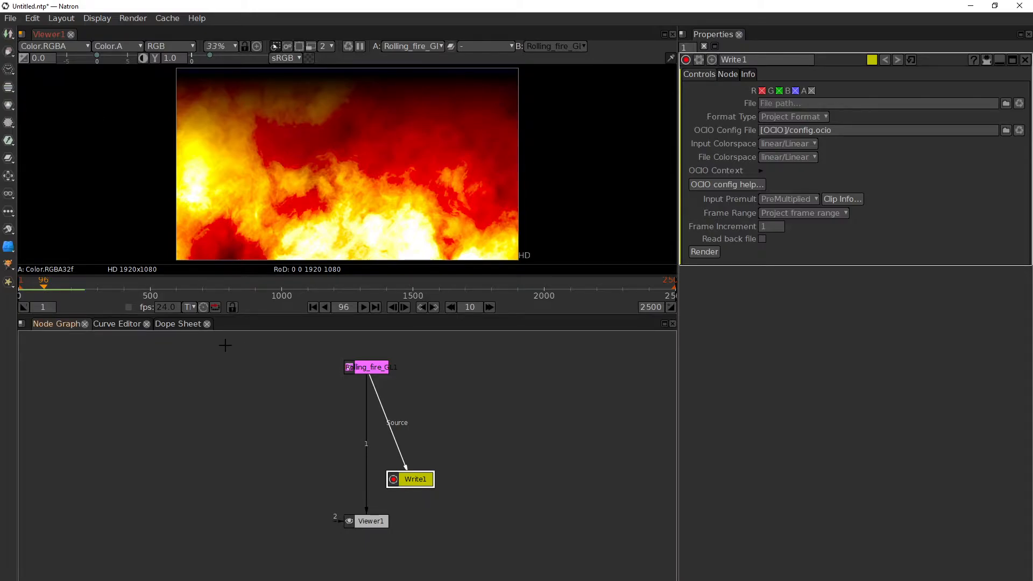
click(265, 392)
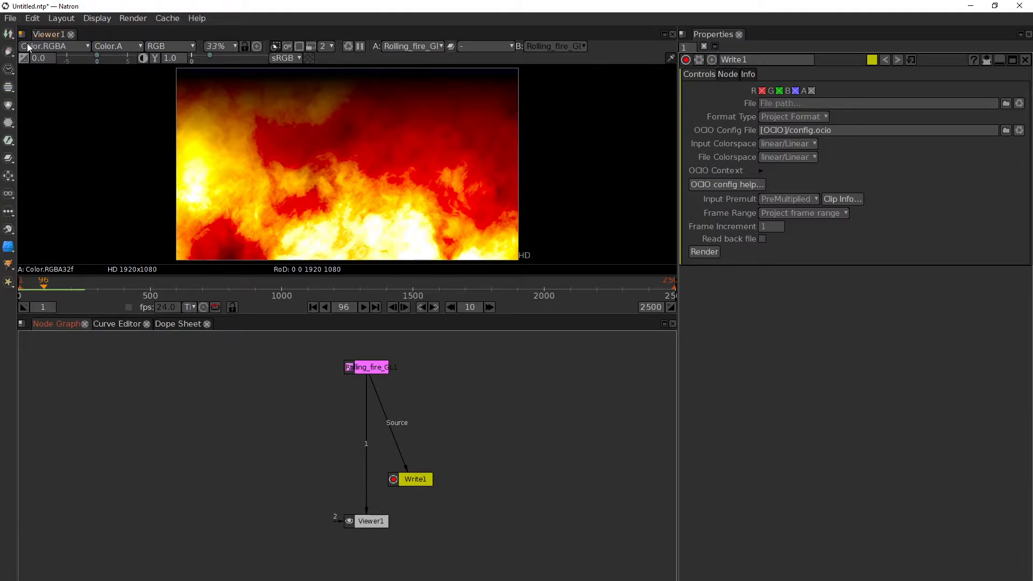
Open the recent project Chiseled_001.ntp.
click(11, 19)
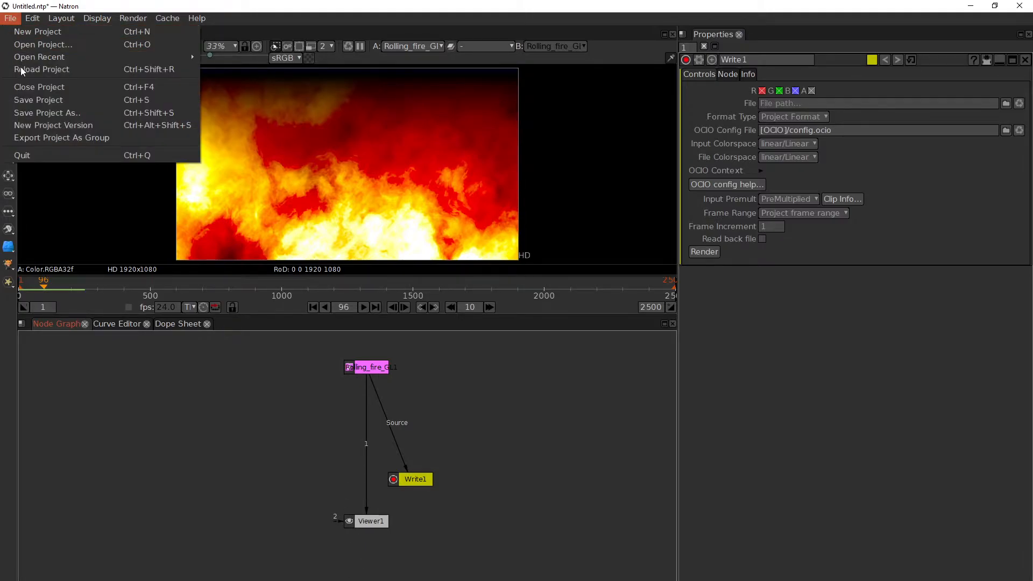
mouse_move(34, 56)
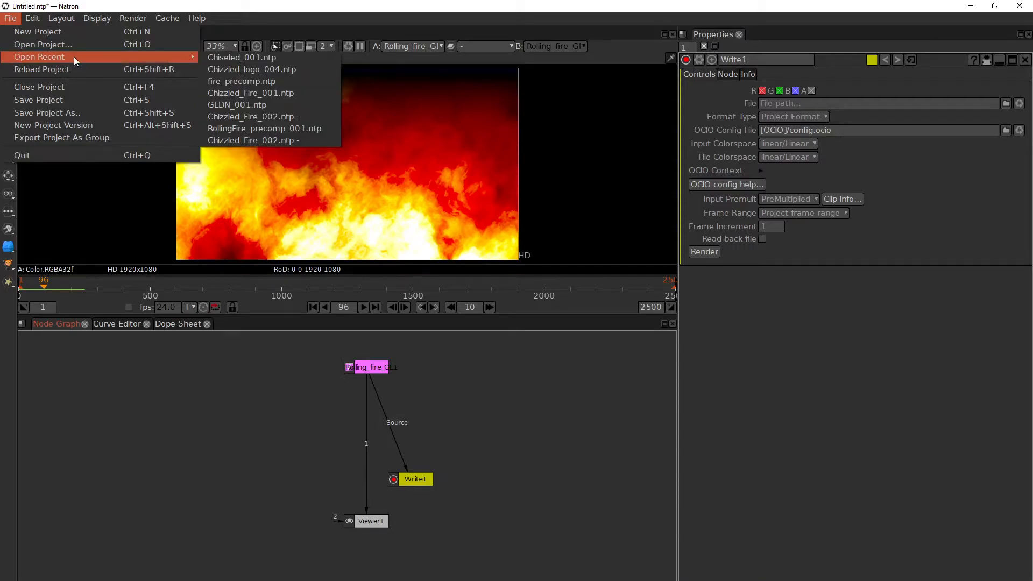
click(255, 61)
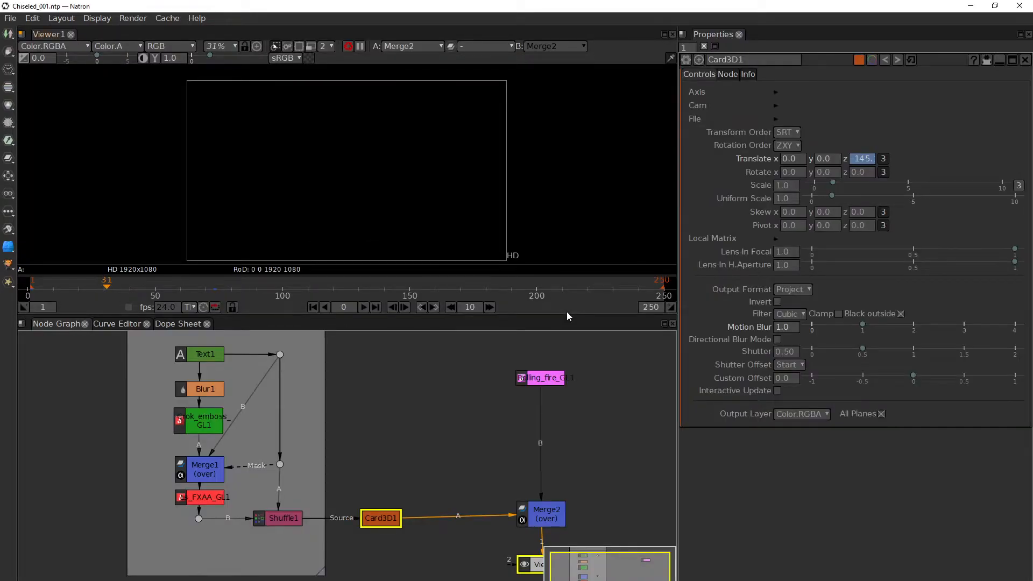
Delete the Rolling_fire_GL1 node feeding Merge2 and reposition Merge2 slightly.
drag(546, 518, 545, 525)
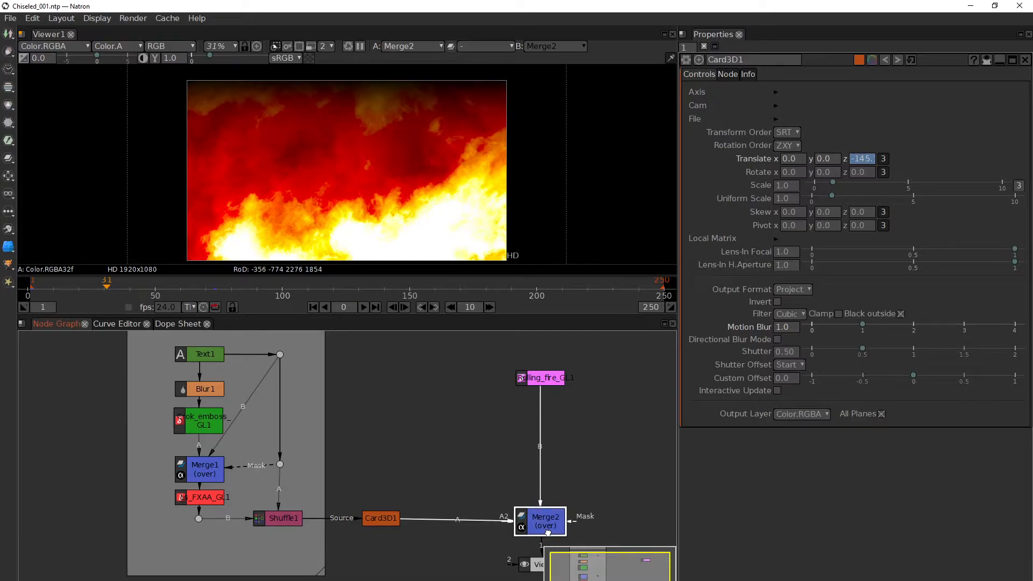
click(549, 383)
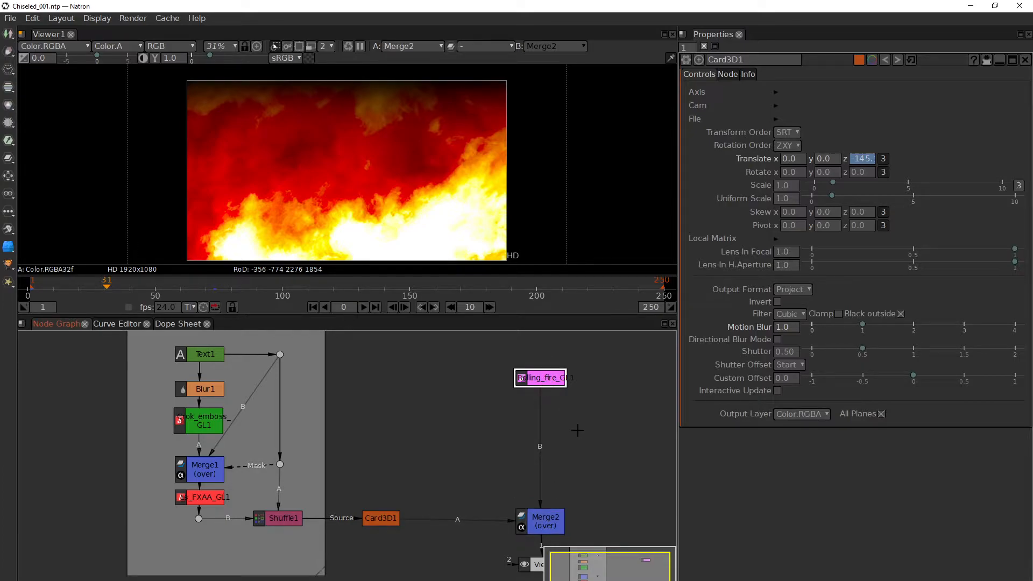
key(Delete)
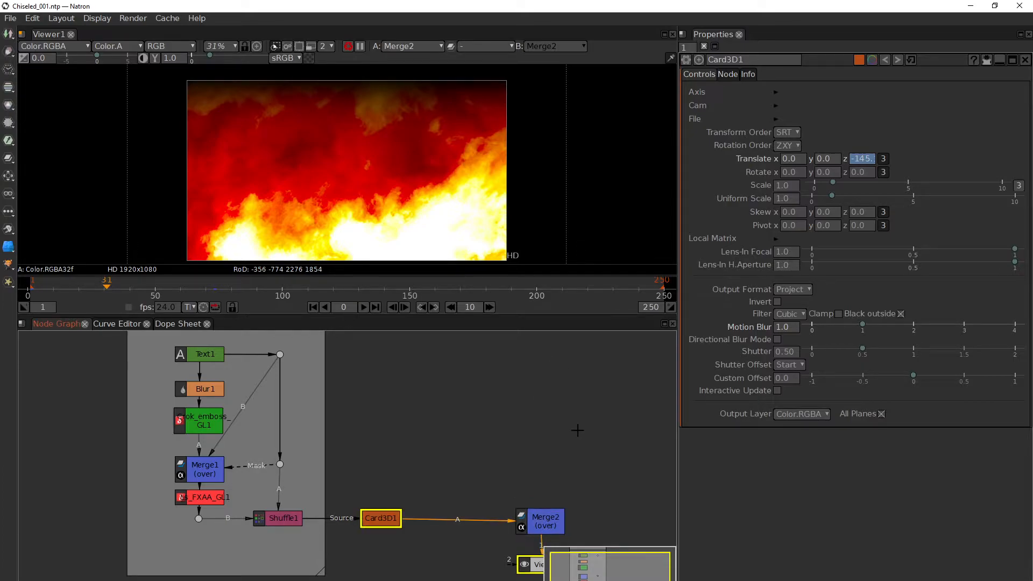
click(563, 517)
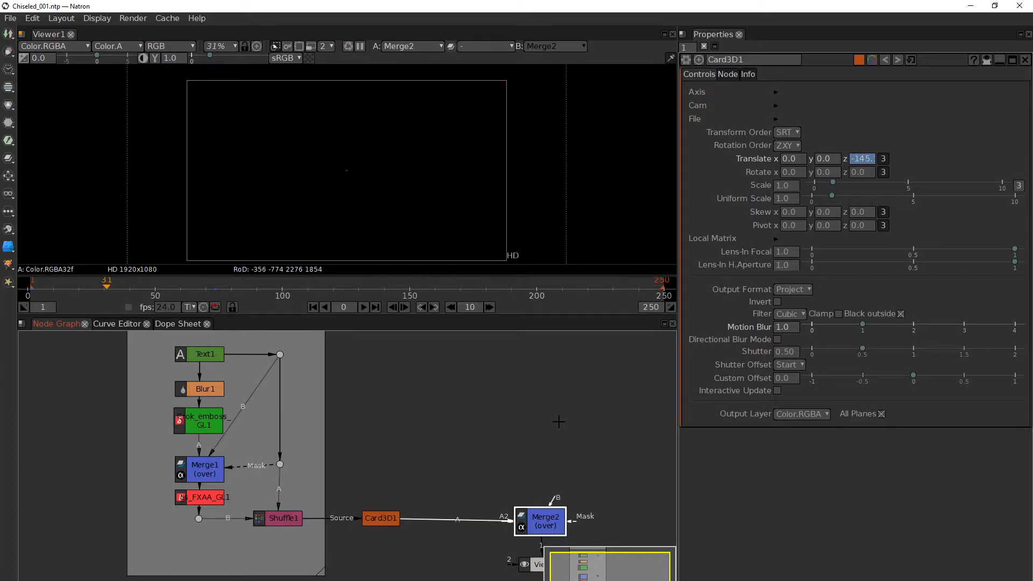
mouse_move(553, 519)
mouse_down()
mouse_move(546, 512)
mouse_move(559, 517)
mouse_up()
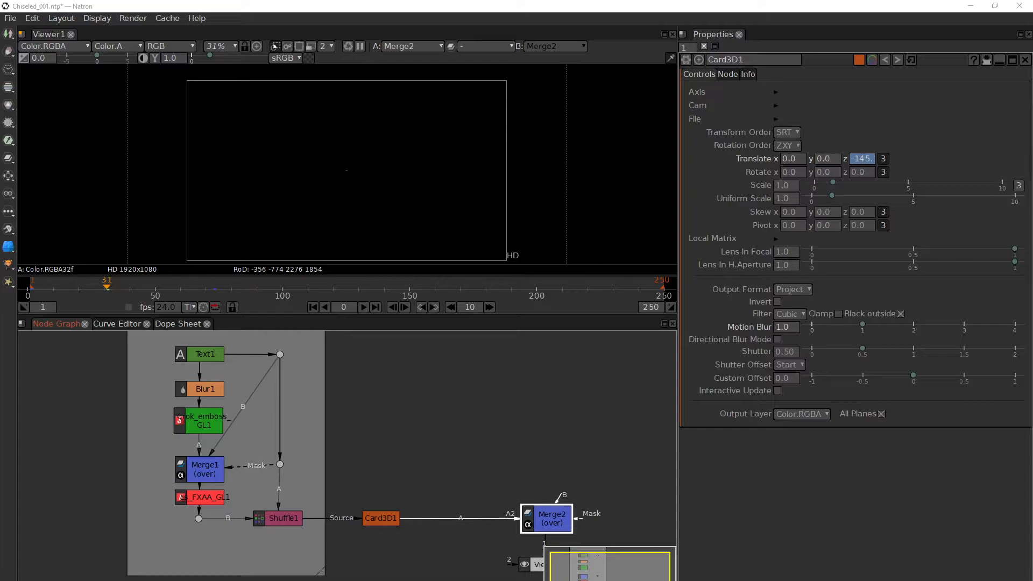
Switch to File Explorer and examine the rendered EXR frames in the rollingfire folder inside rolling_fire.
drag(1032, 46, 416, 71)
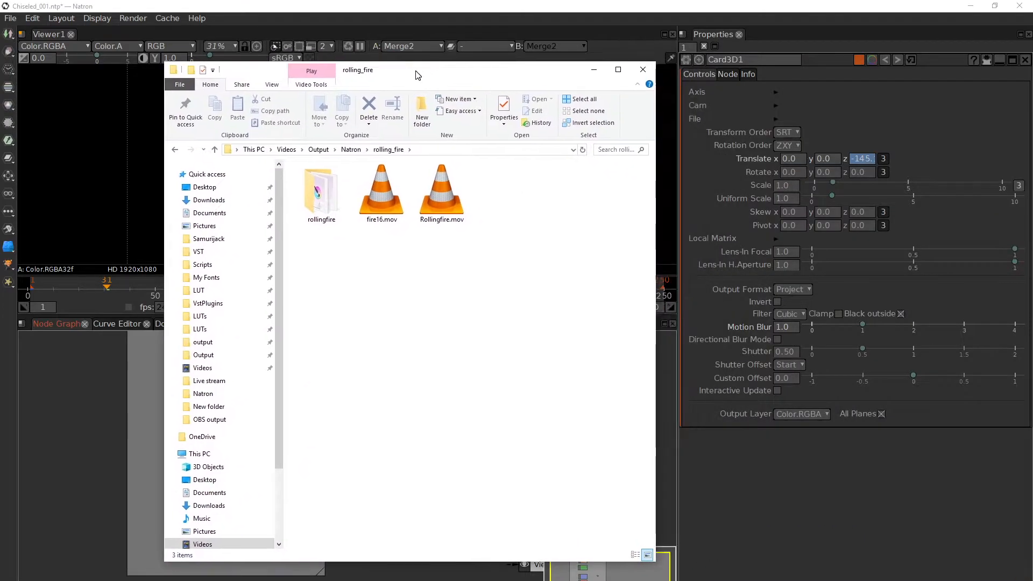
double_click(331, 207)
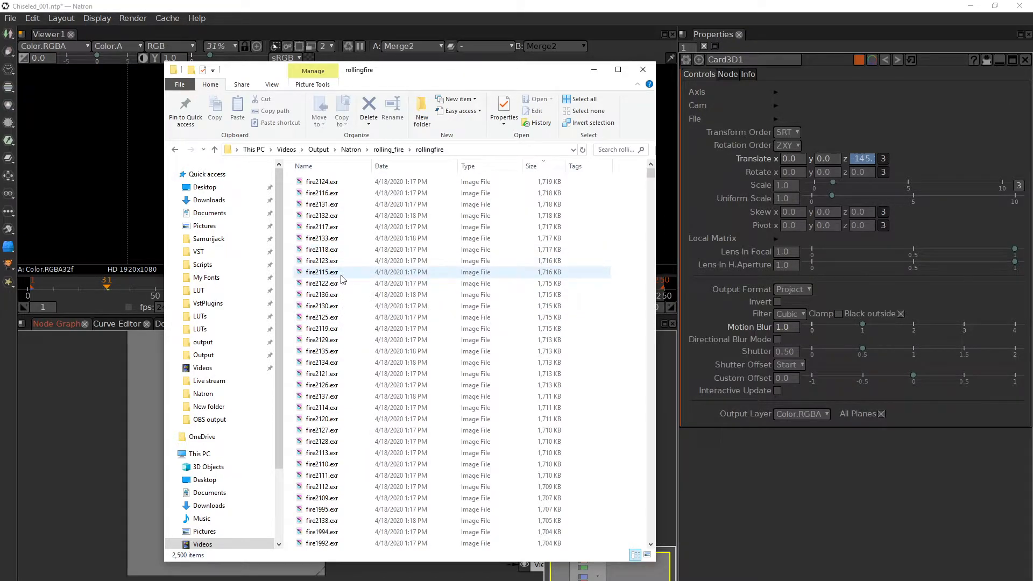
click(175, 149)
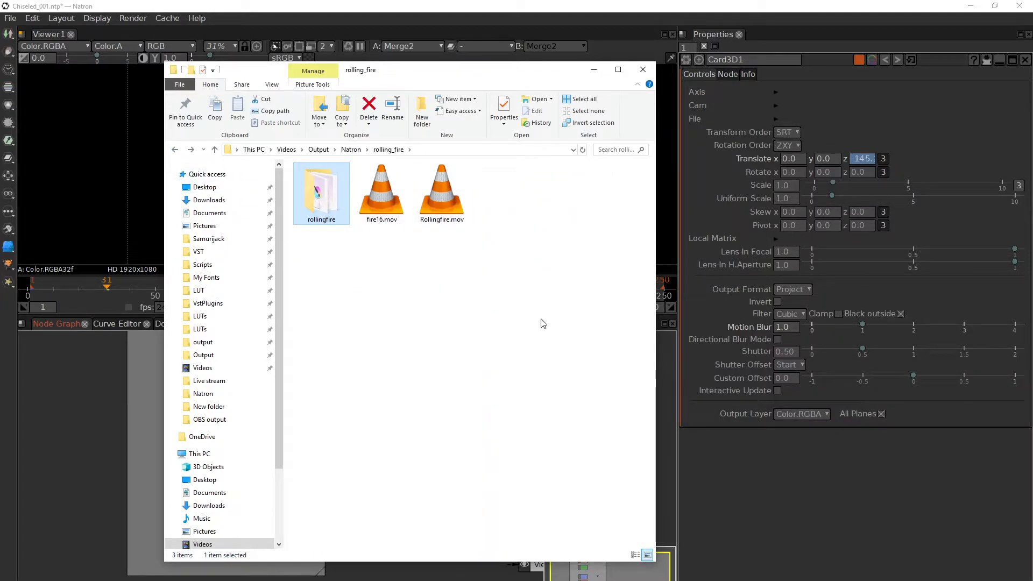
drag(412, 70, 1032, 107)
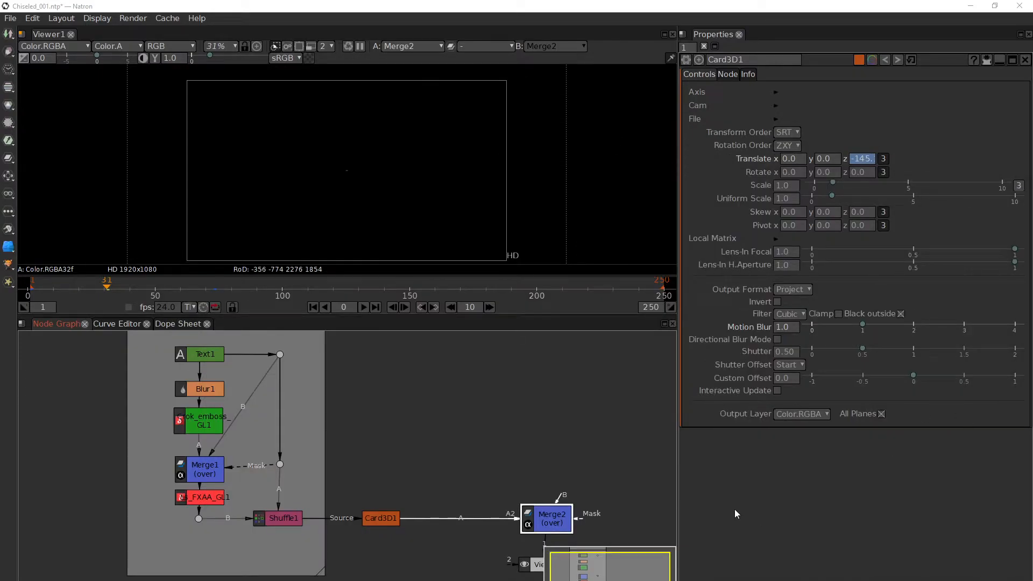
Undo the last Merge2 move and reload the Chiseled_001.ntp project, discarding the unsaved changes.
click(546, 397)
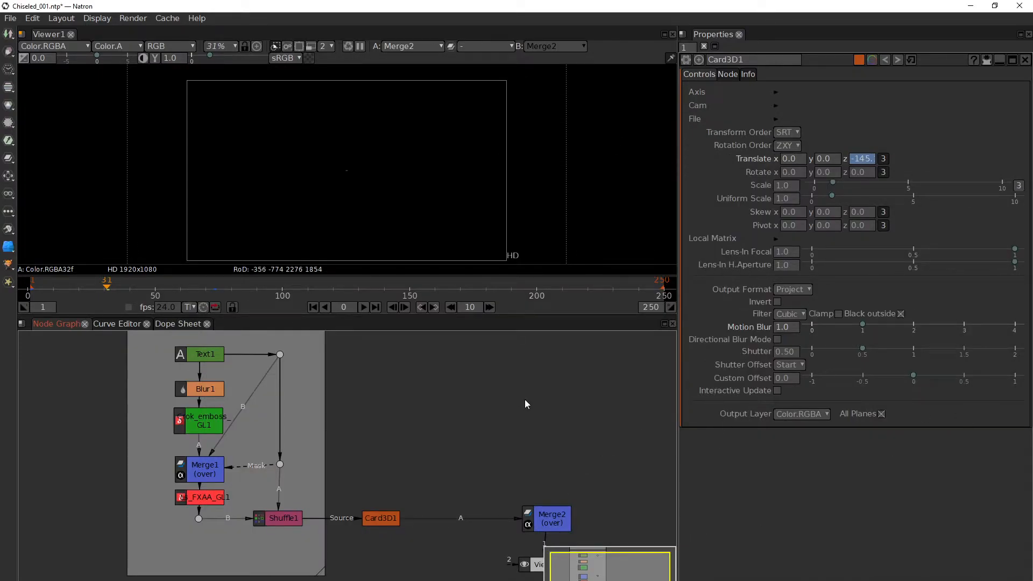
key(ctrl+z)
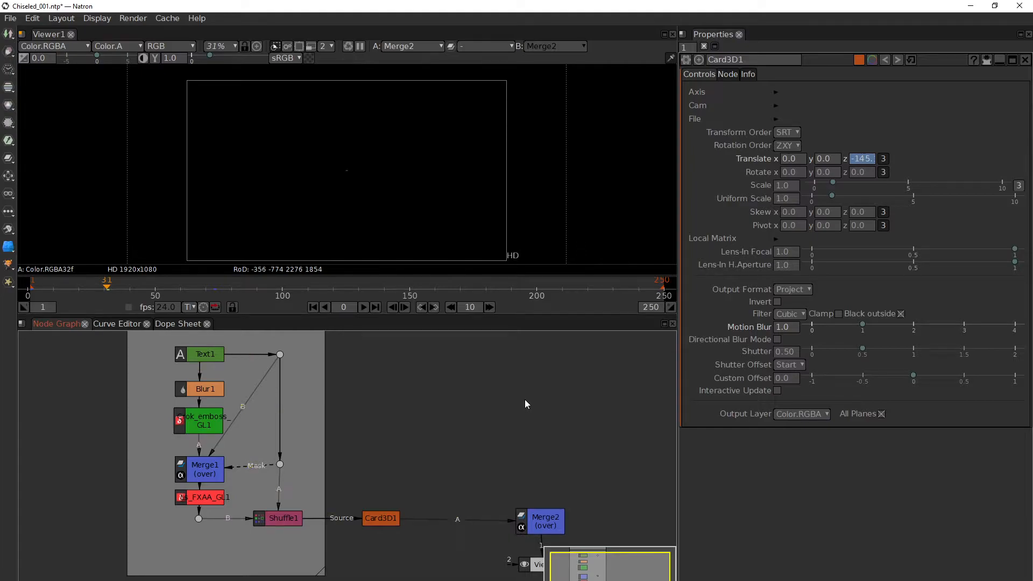
click(10, 18)
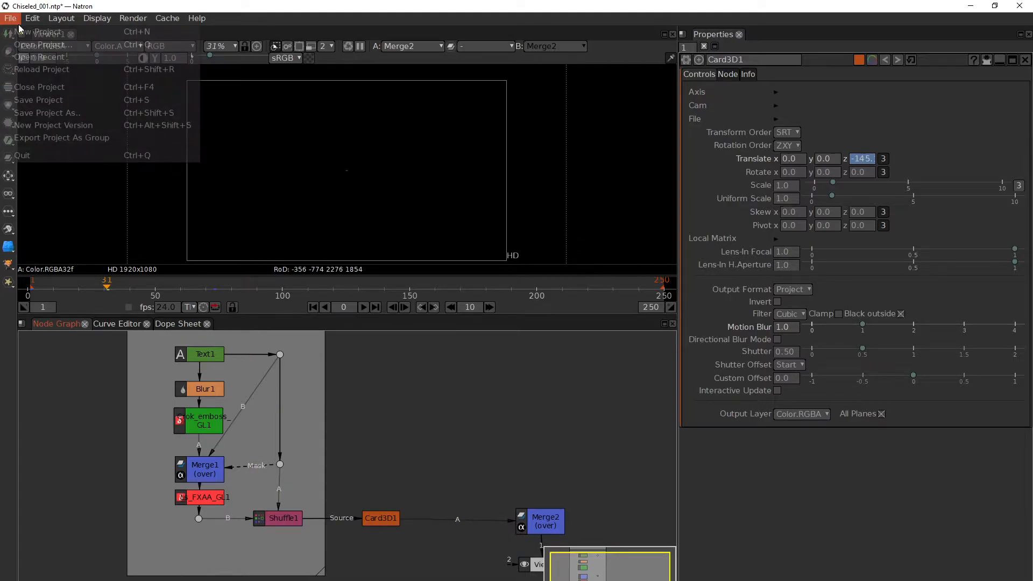
click(42, 72)
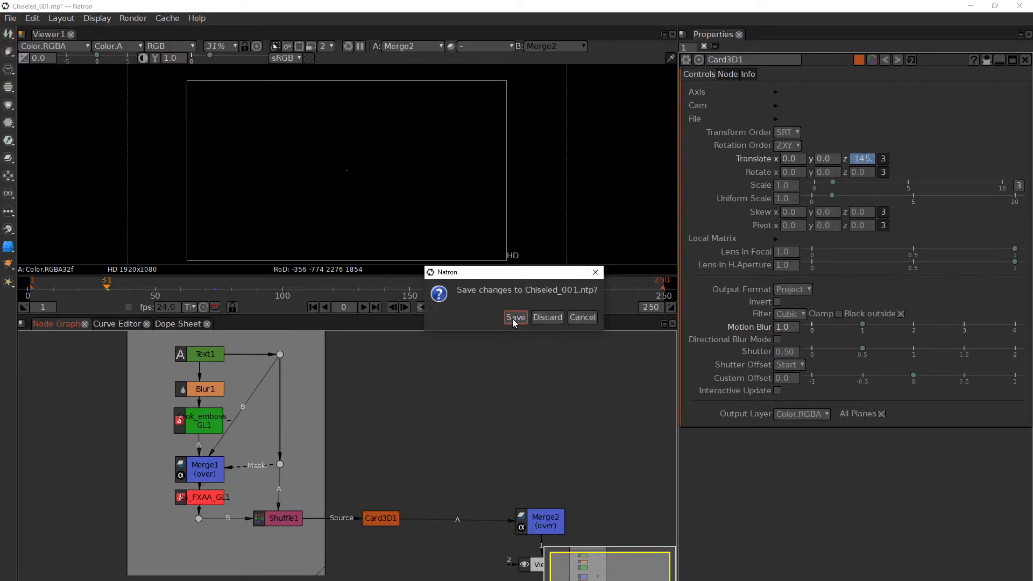
click(550, 317)
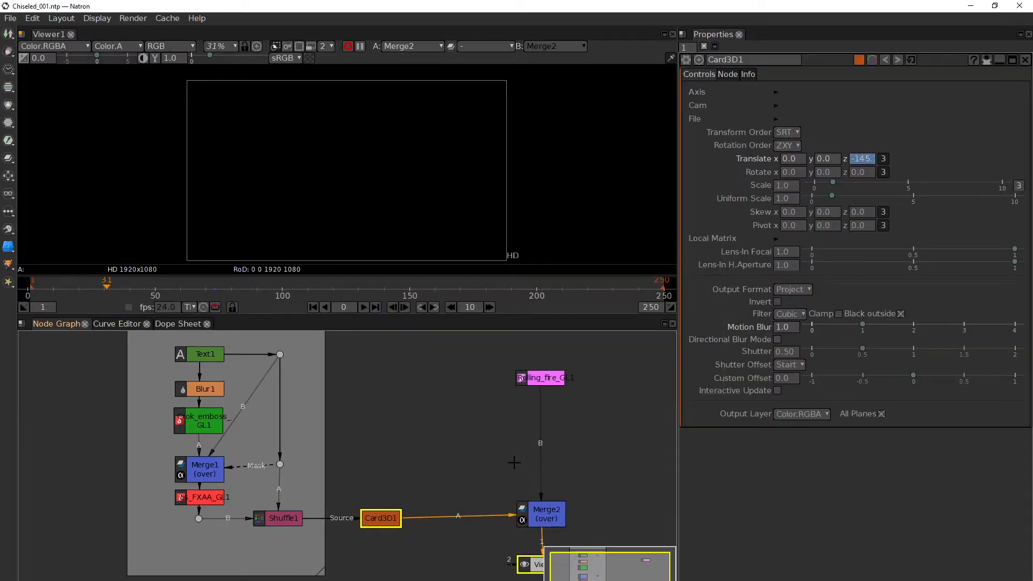
Insert a DiskCache node between Rolling_fire_GL1 and Merge2, directly below the fire node.
click(541, 379)
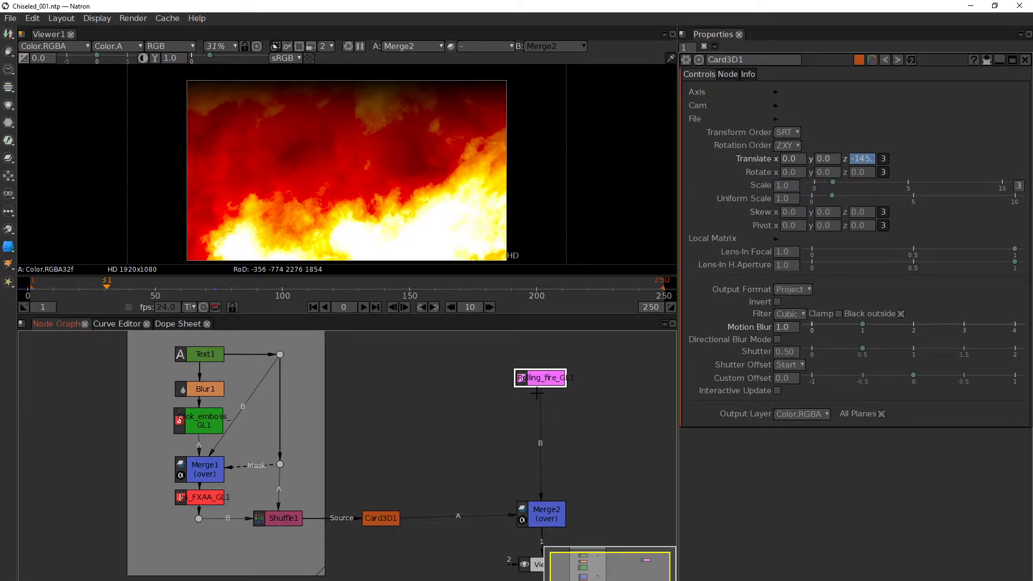
key(d)
key(d)
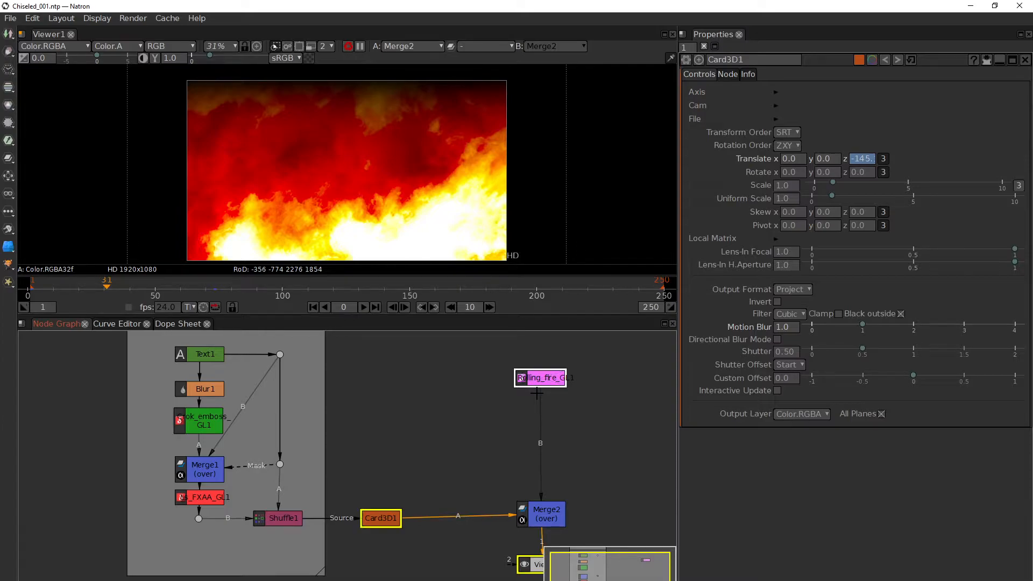
key(Tab)
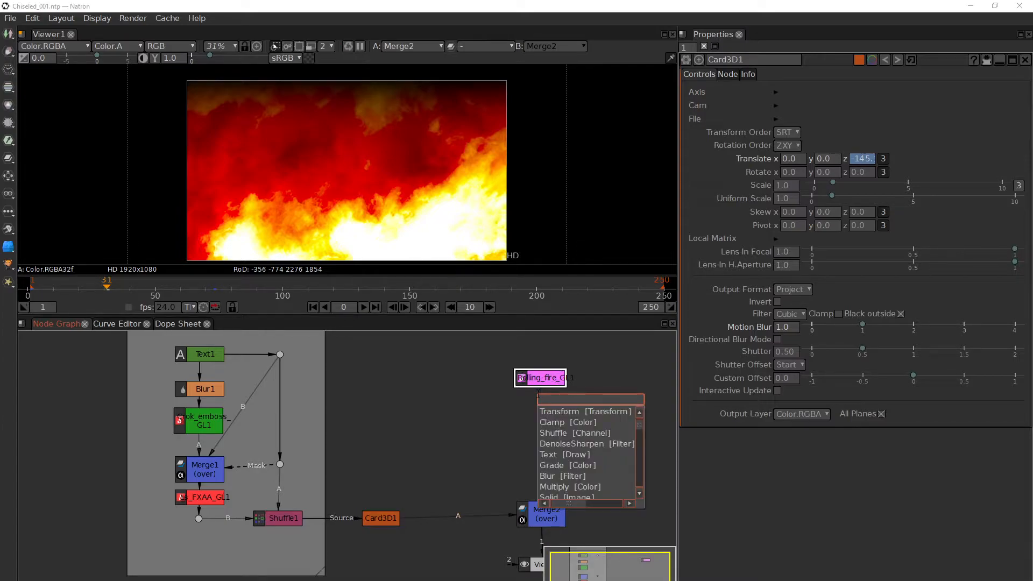
text(disk)
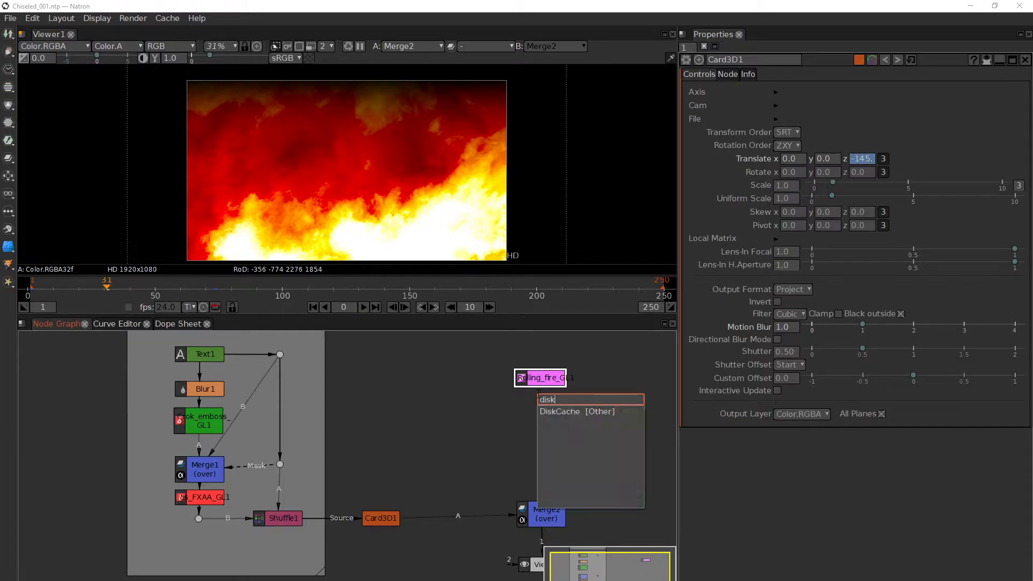
click(561, 413)
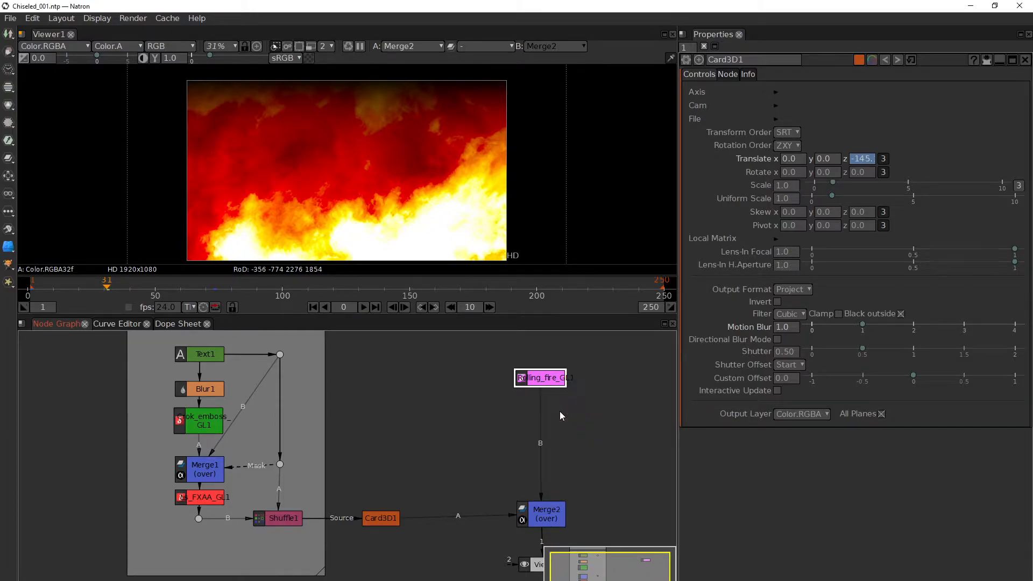
drag(602, 413, 542, 379)
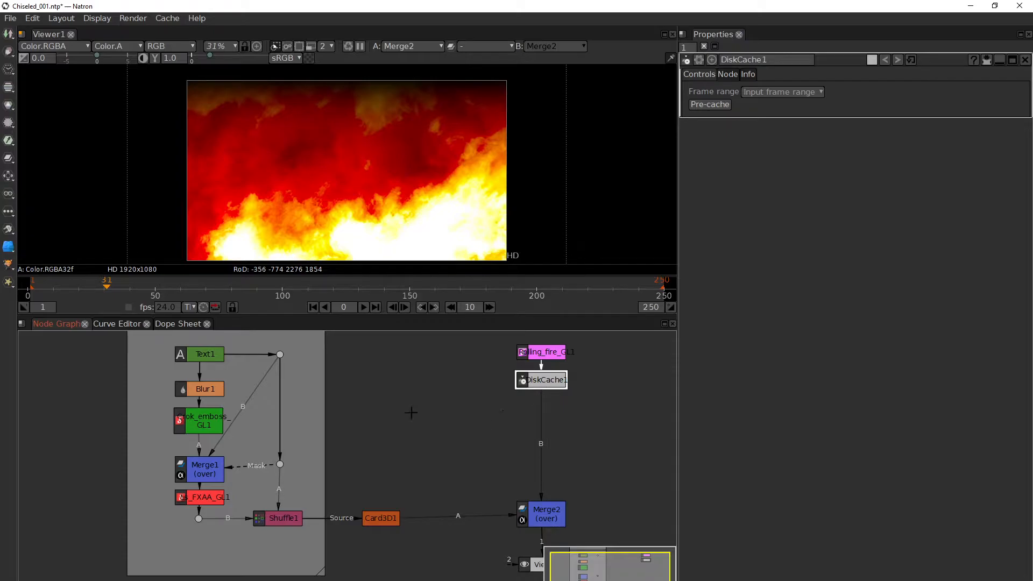
Go to frame 86 to view the chiseled text over the fire, and check the Merge2 and DiskCache1 nodes.
click(250, 283)
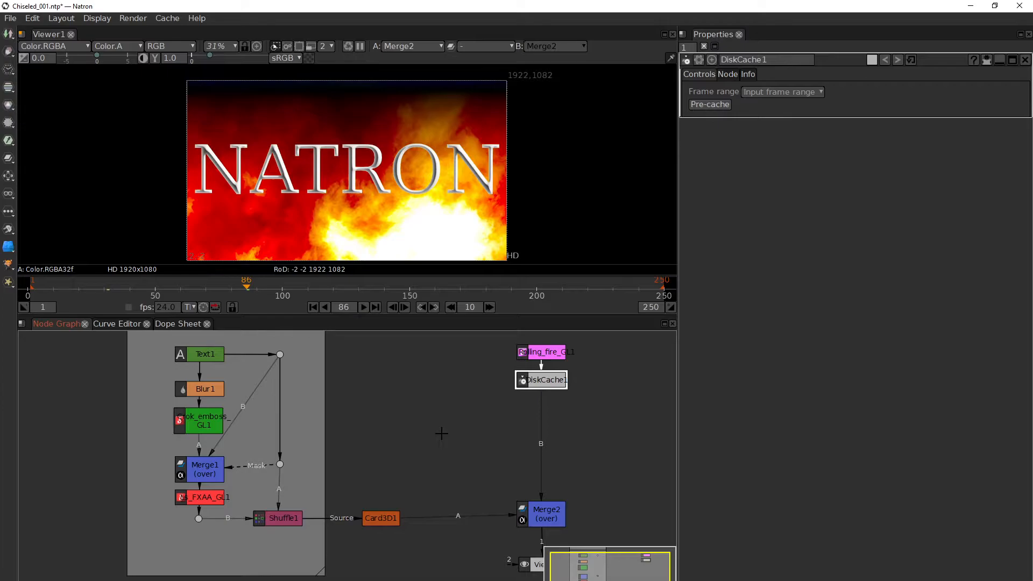
click(527, 518)
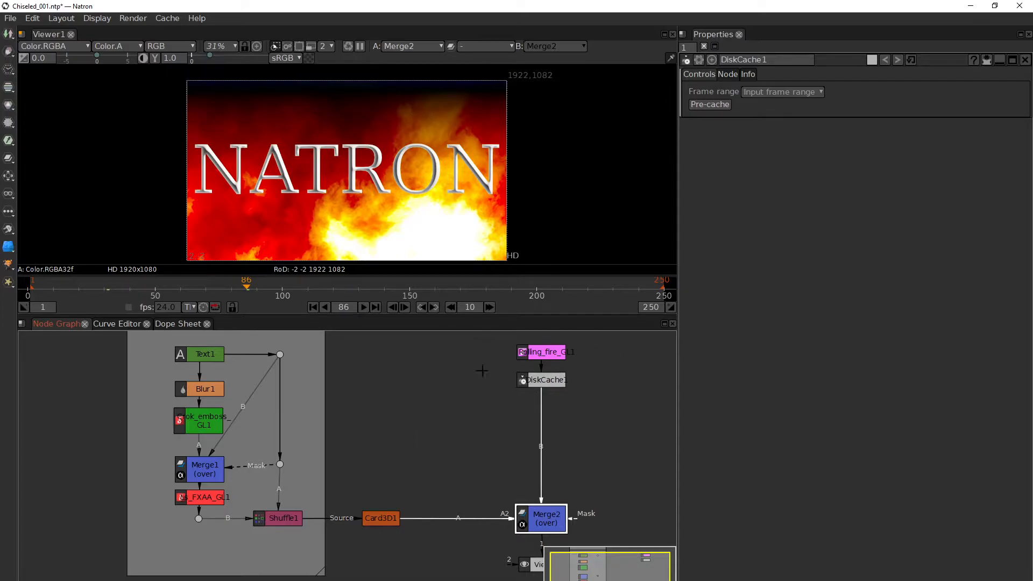
click(540, 385)
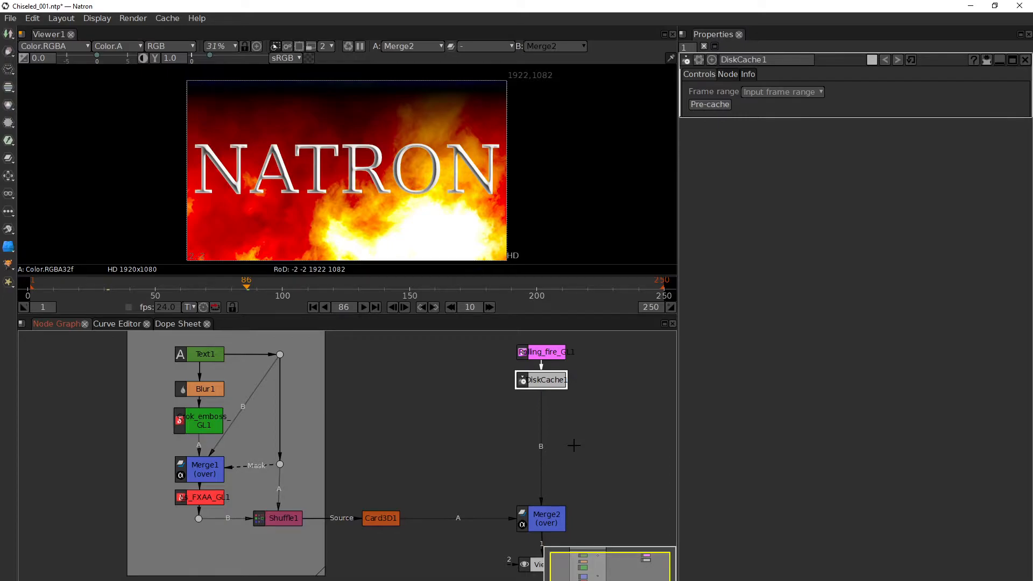
Insert a TimeBlur node between DiskCache1 and Merge2, directly below DiskCache1, and shift Card3D1 closer to Shuffle1.
key(Tab)
text(time)
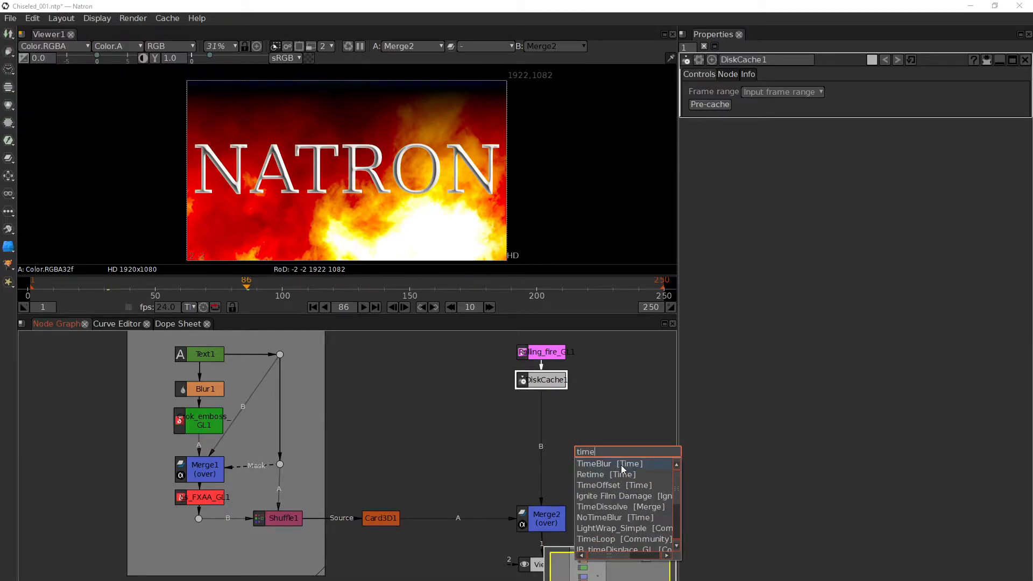
click(621, 466)
drag(366, 457, 540, 383)
drag(371, 471, 481, 417)
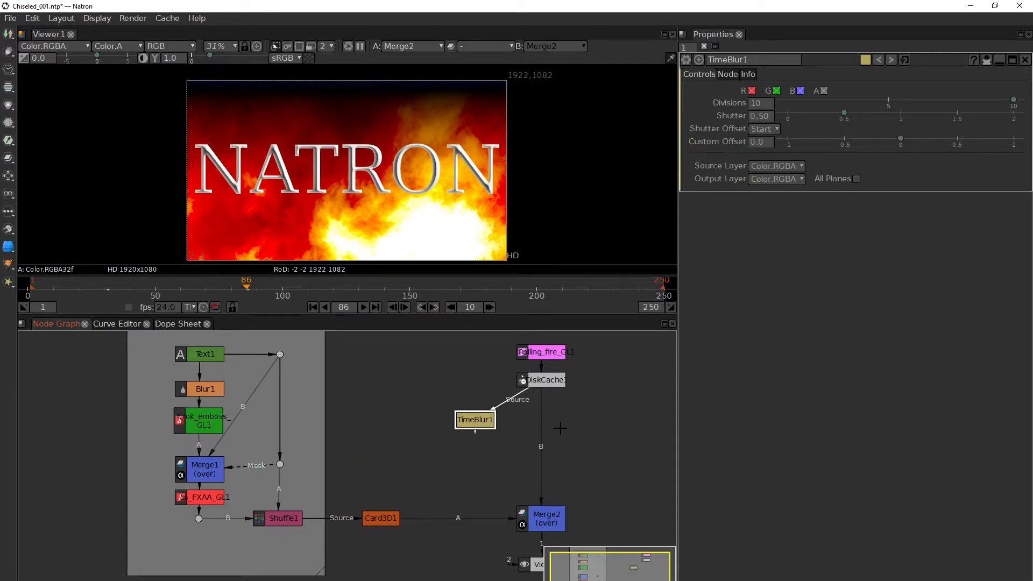
mouse_move(541, 433)
mouse_down()
mouse_move(476, 424)
mouse_move(552, 414)
mouse_move(540, 414)
mouse_up()
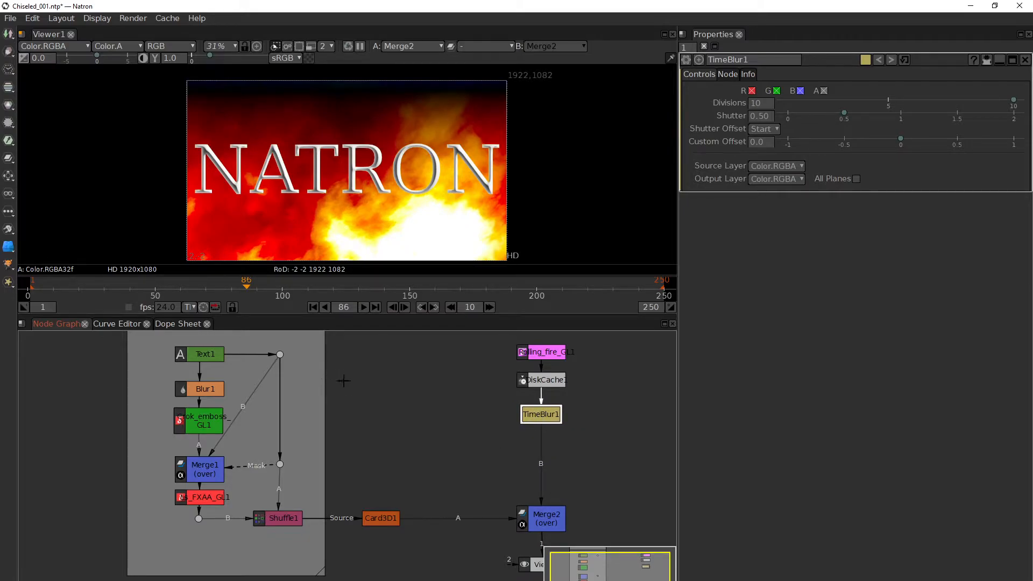
drag(584, 410, 579, 445)
drag(517, 436, 516, 428)
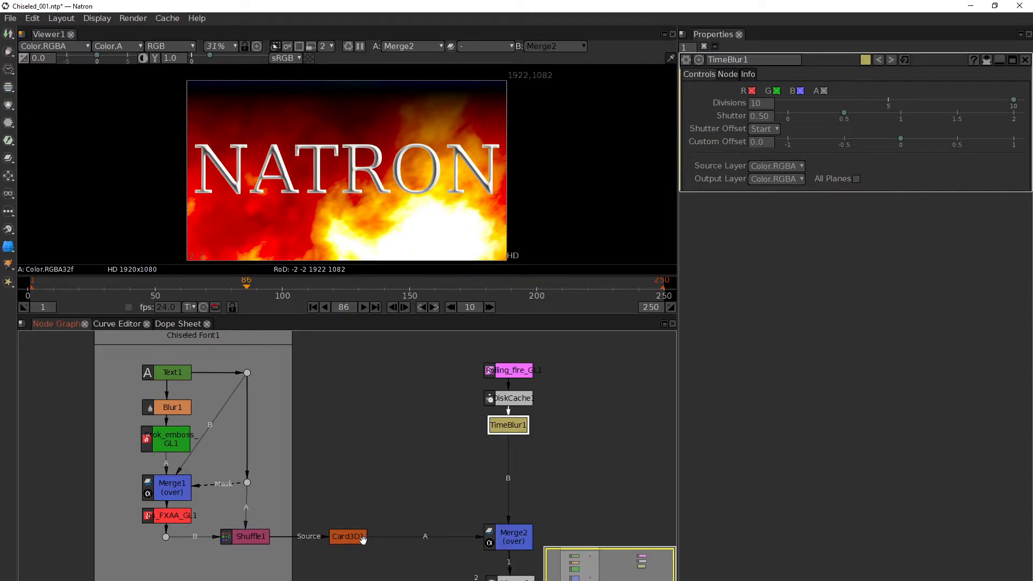
drag(359, 536, 341, 536)
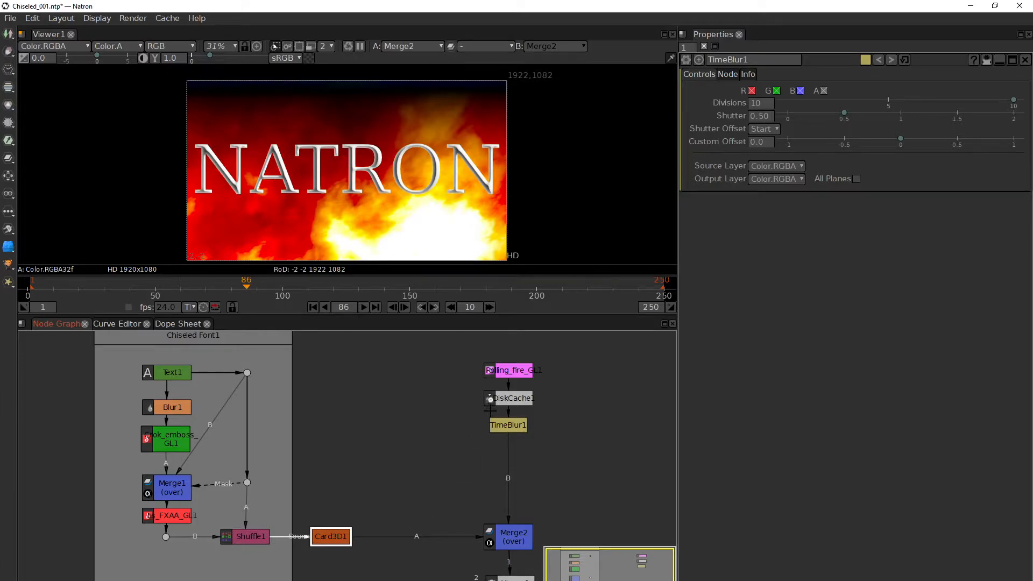
Try combining TimeBlur1 on input A with Card3D1 on input B in a new Merge node shown in the viewer.
click(507, 428)
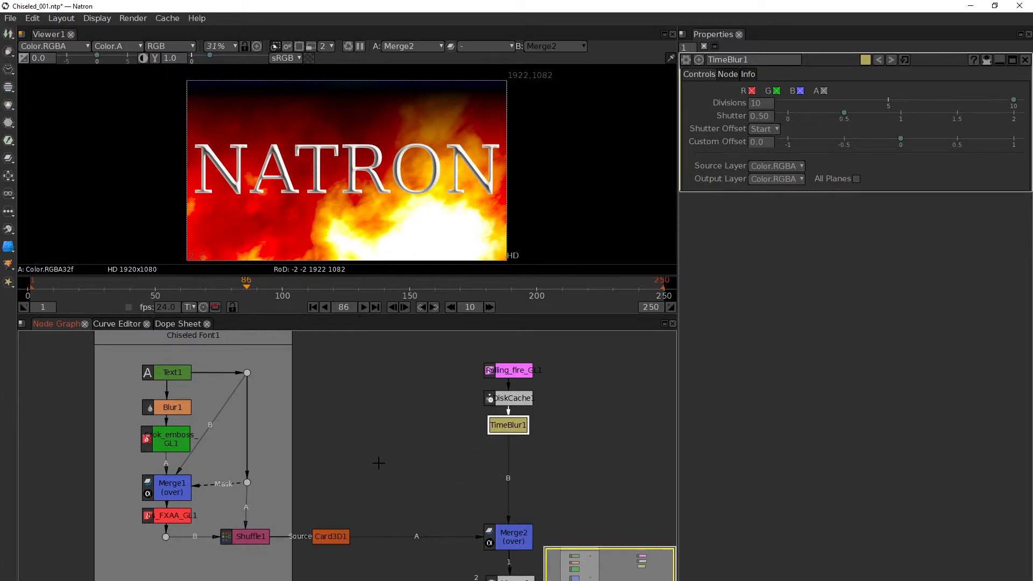
key(m)
drag(503, 477, 403, 434)
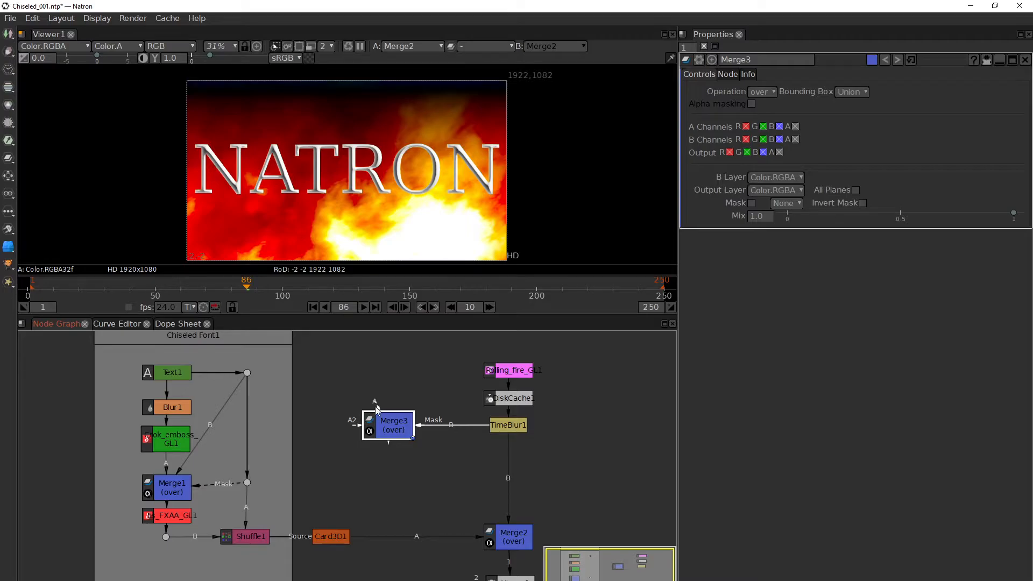
drag(376, 405, 340, 537)
mouse_move(397, 427)
mouse_down()
mouse_move(372, 426)
mouse_move(404, 429)
mouse_up()
key(1)
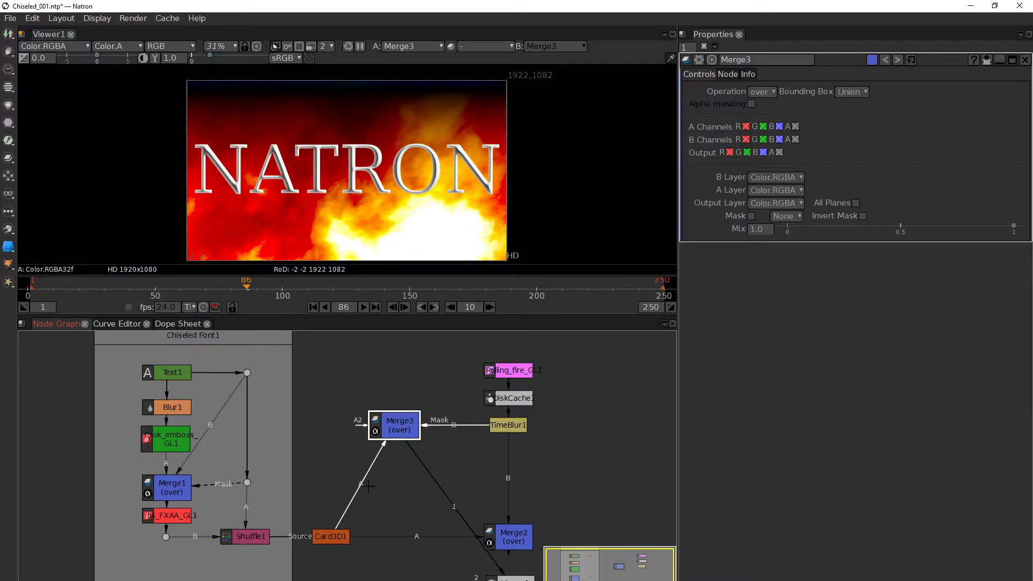
drag(358, 487, 327, 534)
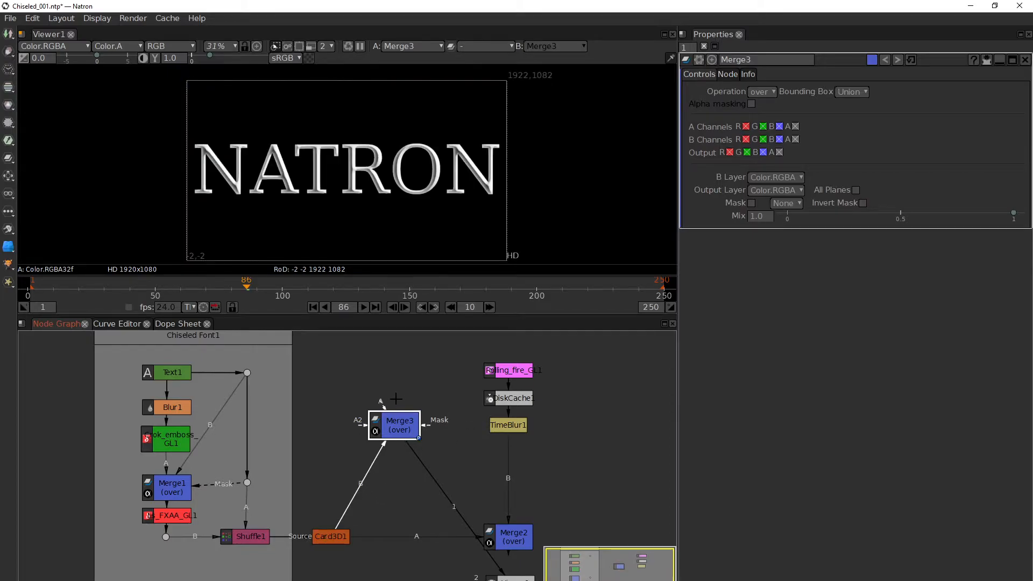
drag(385, 405, 507, 424)
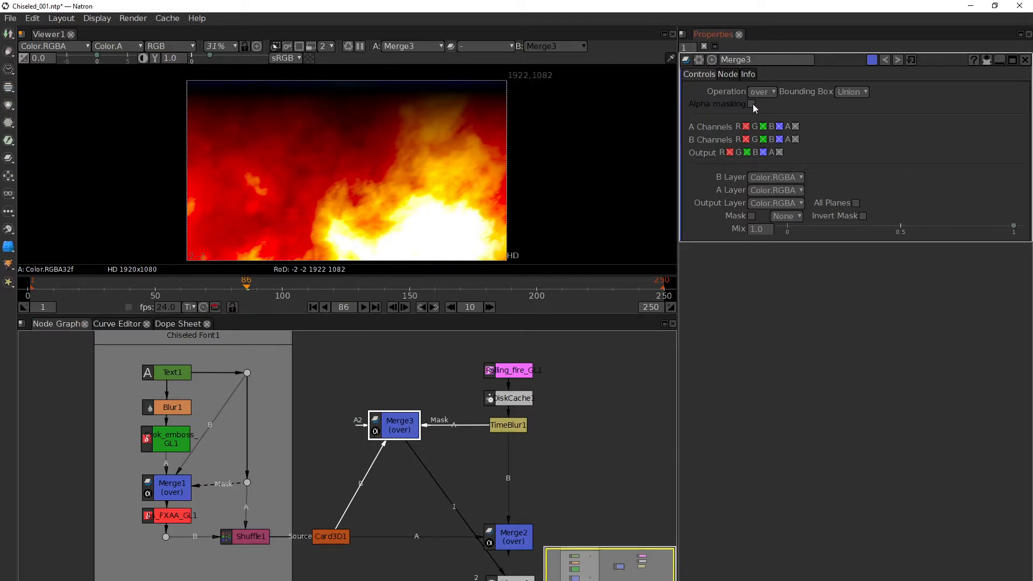
Try the reflect operation on the new Merge node, and delete that node.
click(762, 92)
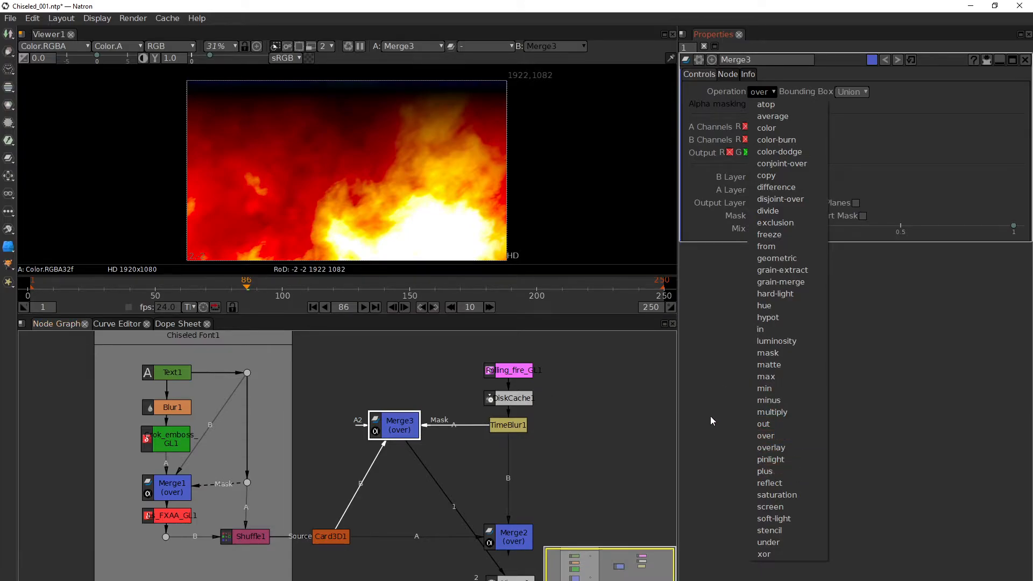
click(774, 483)
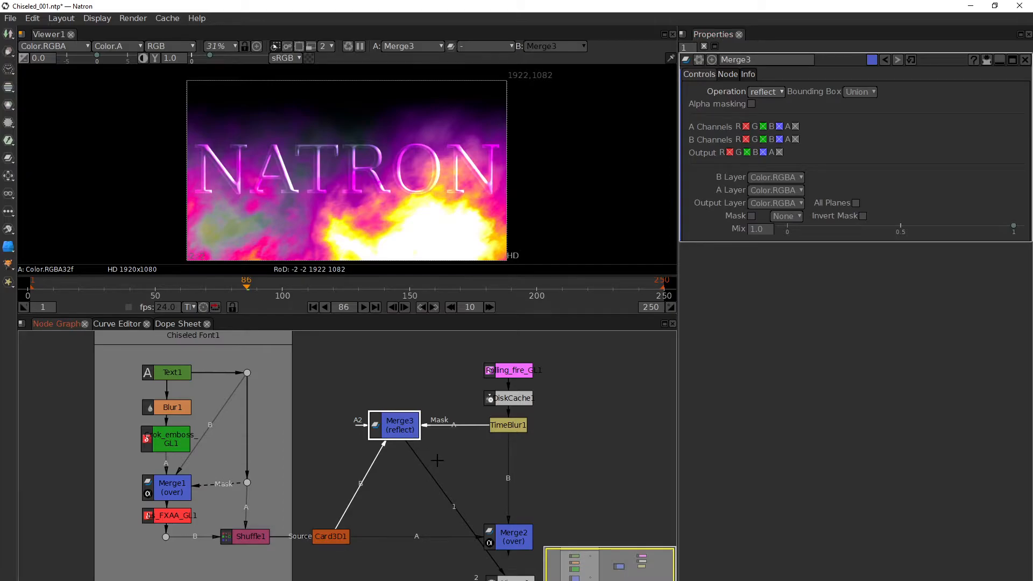
key(Delete)
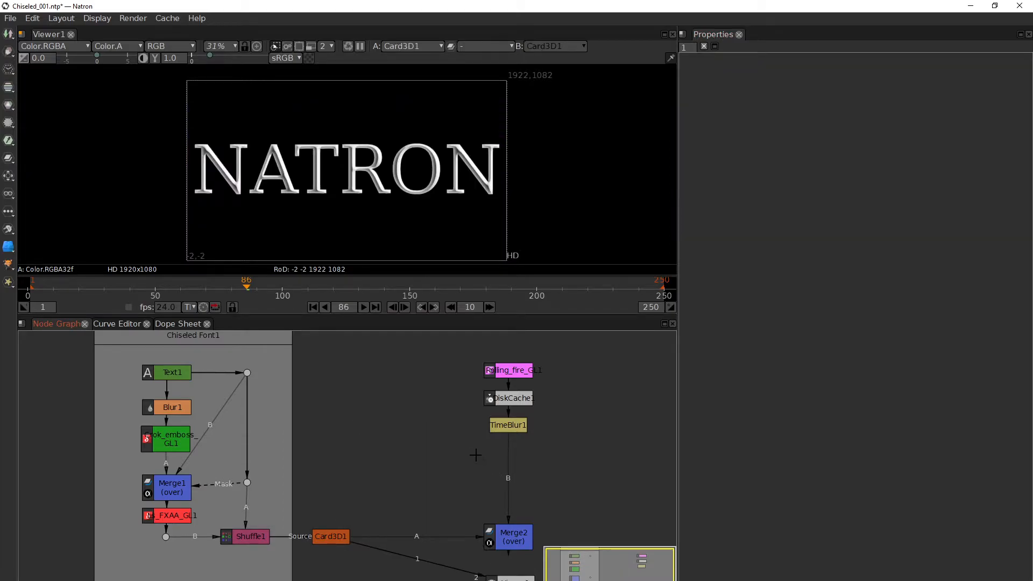
Add a Mirror node fed by TimeBlur1 and place it beside TimeBlur1, above the Card3D1 to Merge2 connection.
click(499, 427)
right_click(387, 433)
mouse_move(421, 316)
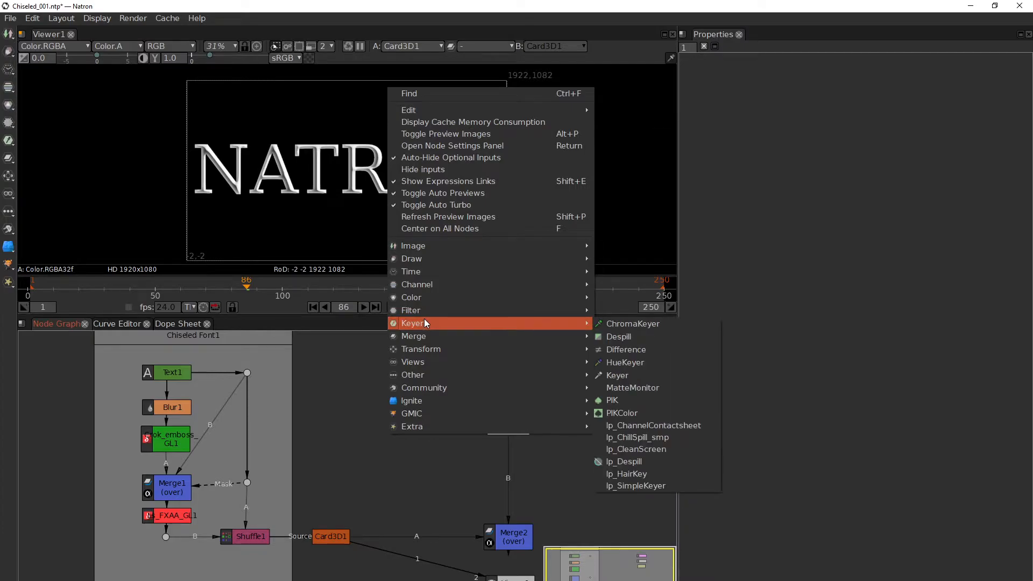
click(474, 453)
click(497, 429)
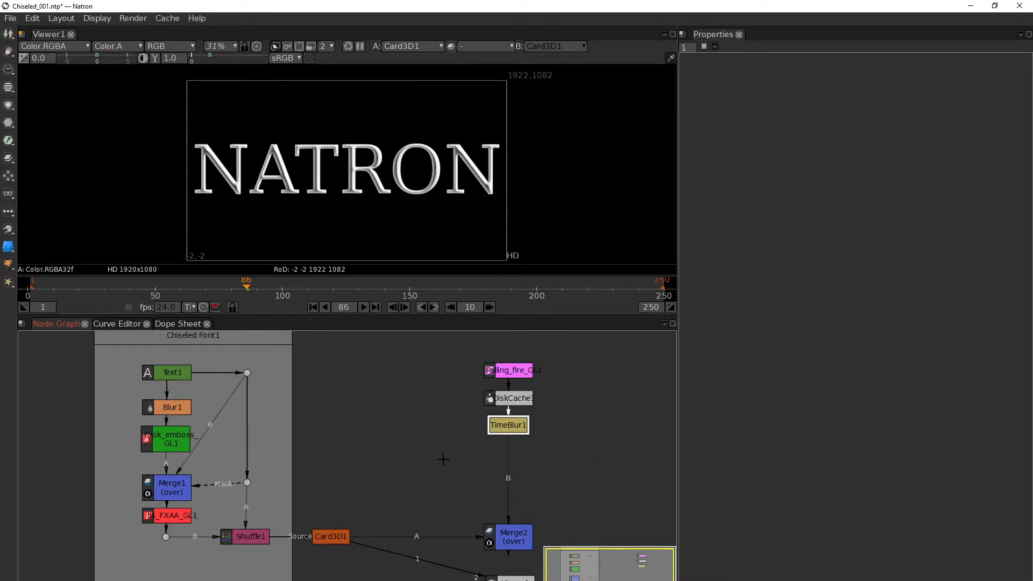
right_click(420, 490)
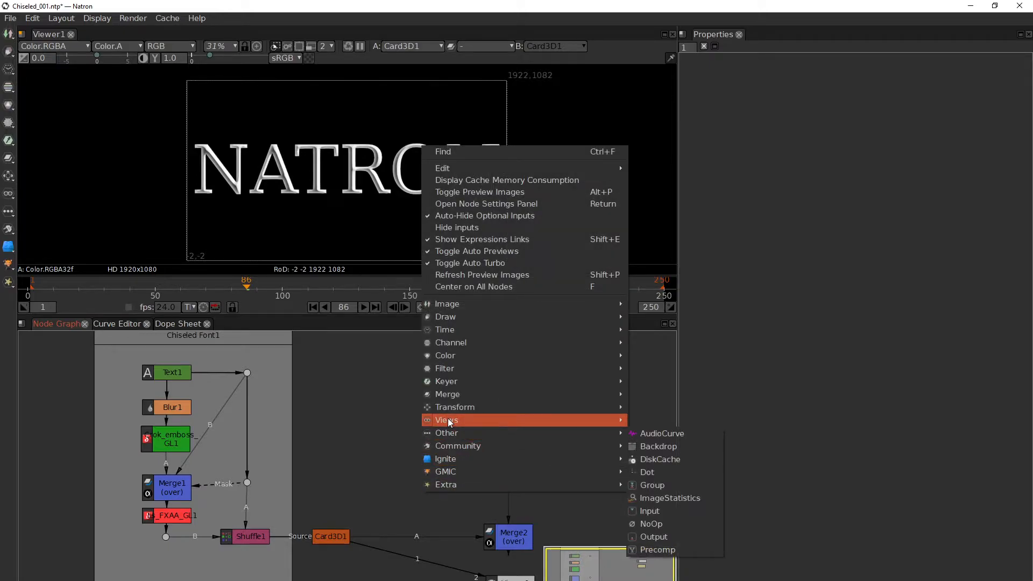
mouse_move(449, 408)
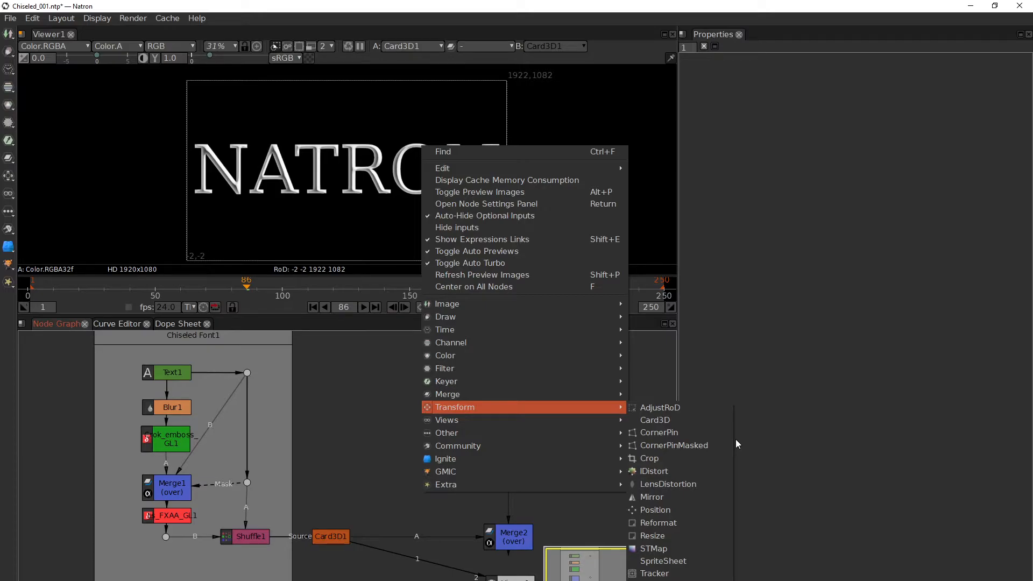
click(667, 498)
drag(499, 456, 394, 429)
Compare TimeBlur1 and Mirror1 in the viewer, and turn on Mirror1's Horizontal (flop).
key(1)
click(512, 429)
key(1)
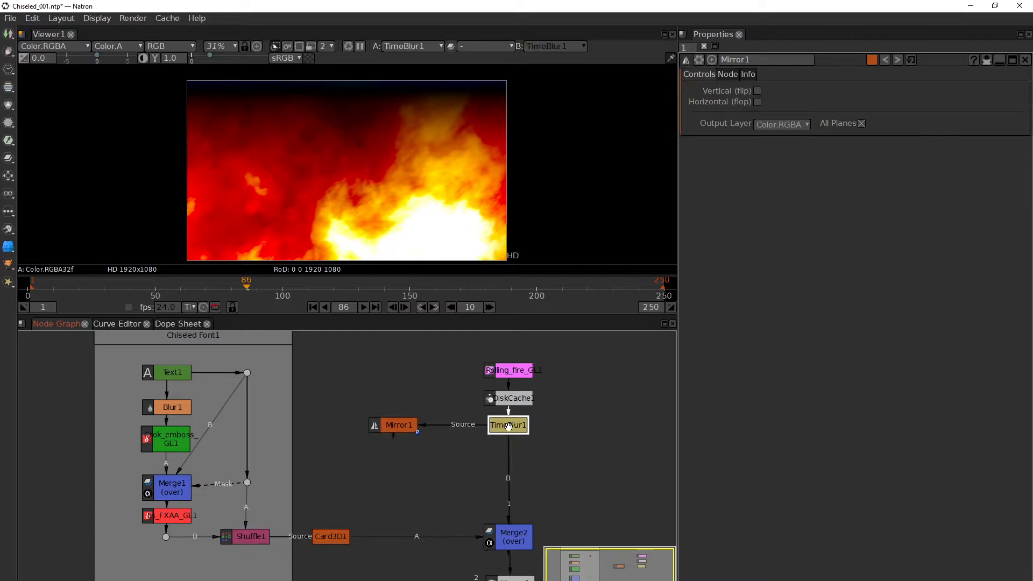
click(398, 429)
key(1)
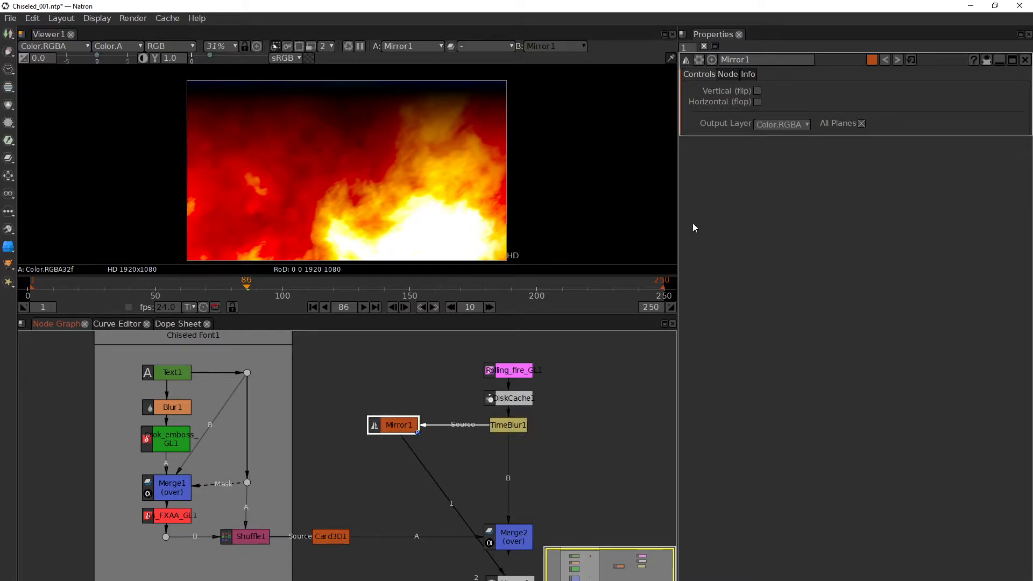
click(758, 102)
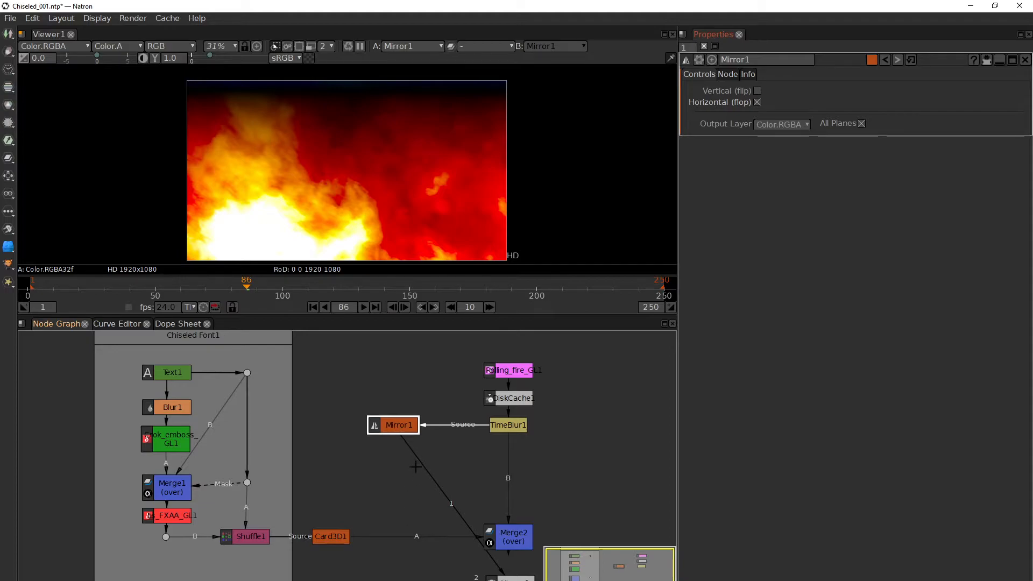
Insert a Merge node between Card3D1 and Merge2, connect Mirror1 to its A input, and view the node.
click(334, 538)
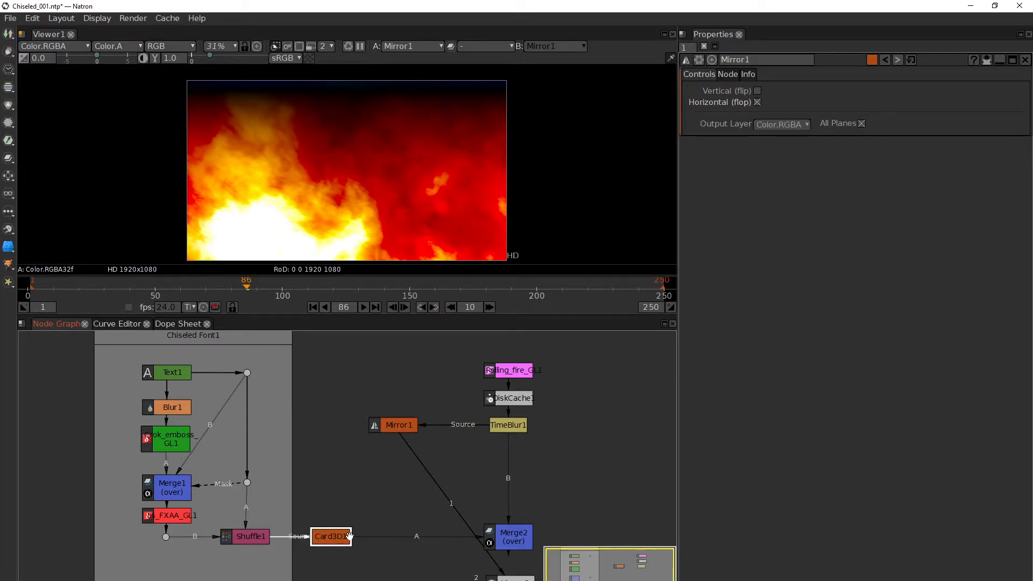
key(m)
drag(337, 574, 393, 428)
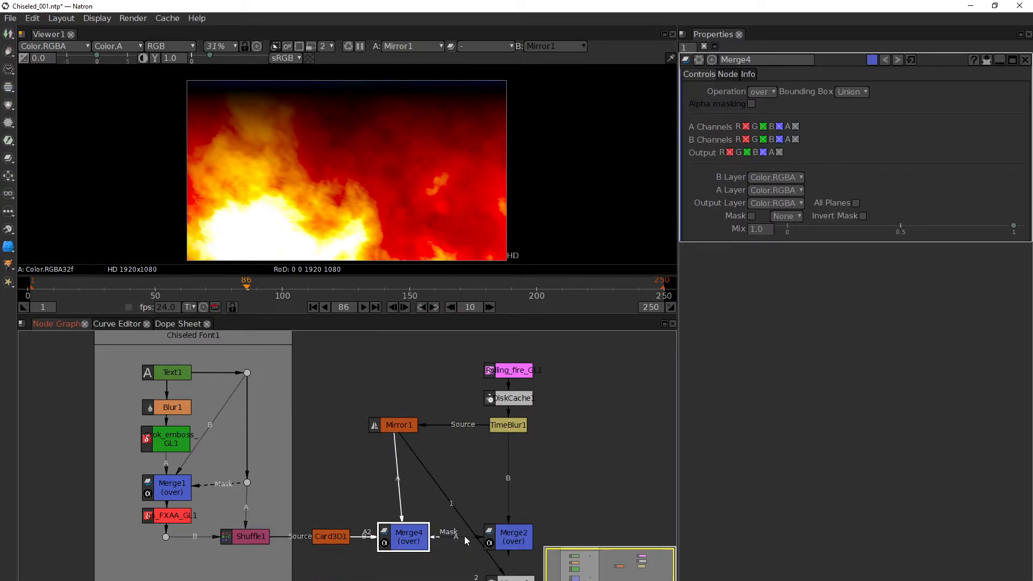
key(1)
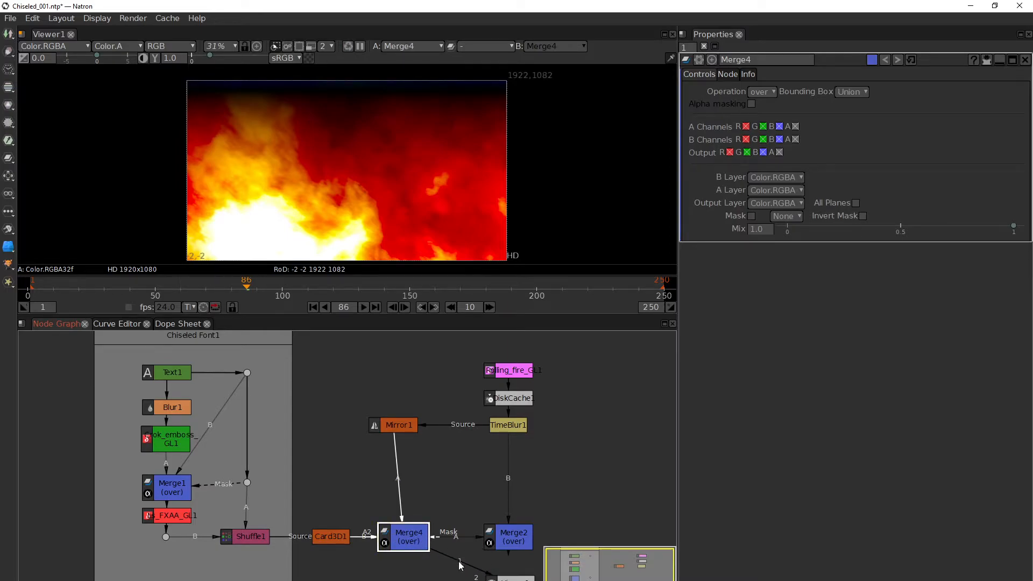
drag(414, 539, 398, 537)
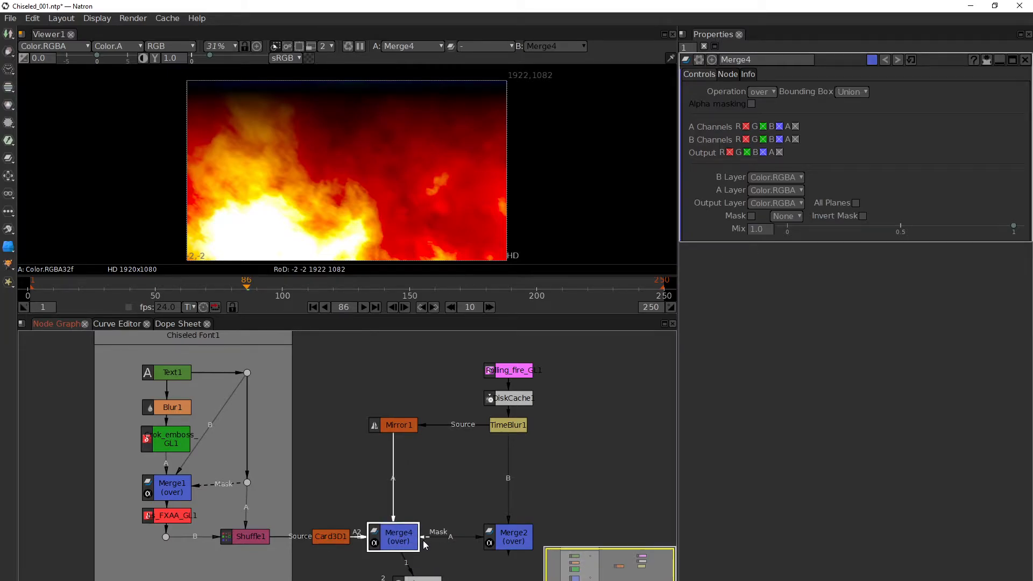
Connect Merge4's mask input to the dot above Shuffle1 and line up Mirror1 over Merge4.
drag(395, 537, 247, 483)
drag(423, 488, 416, 534)
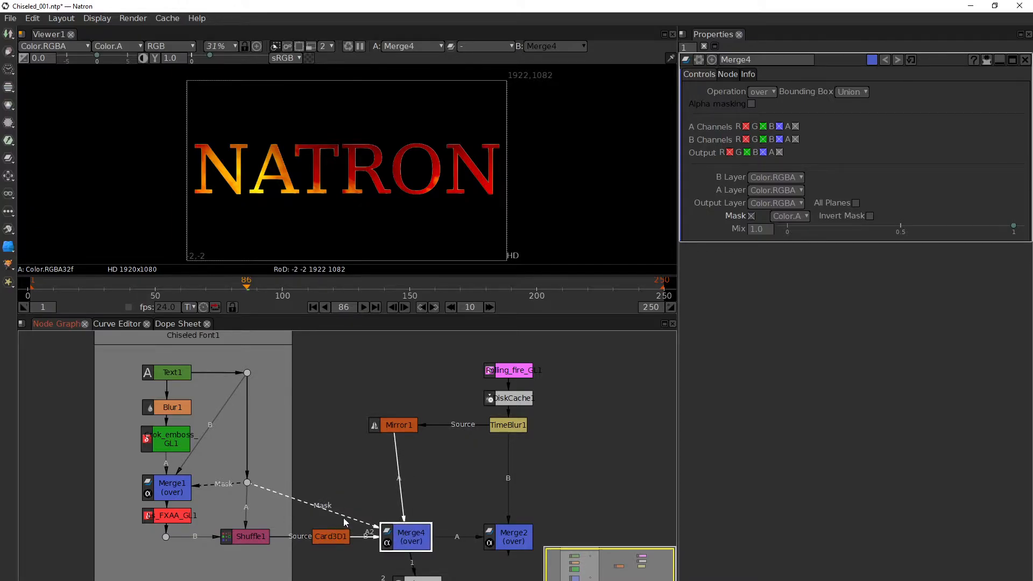
drag(398, 426, 409, 425)
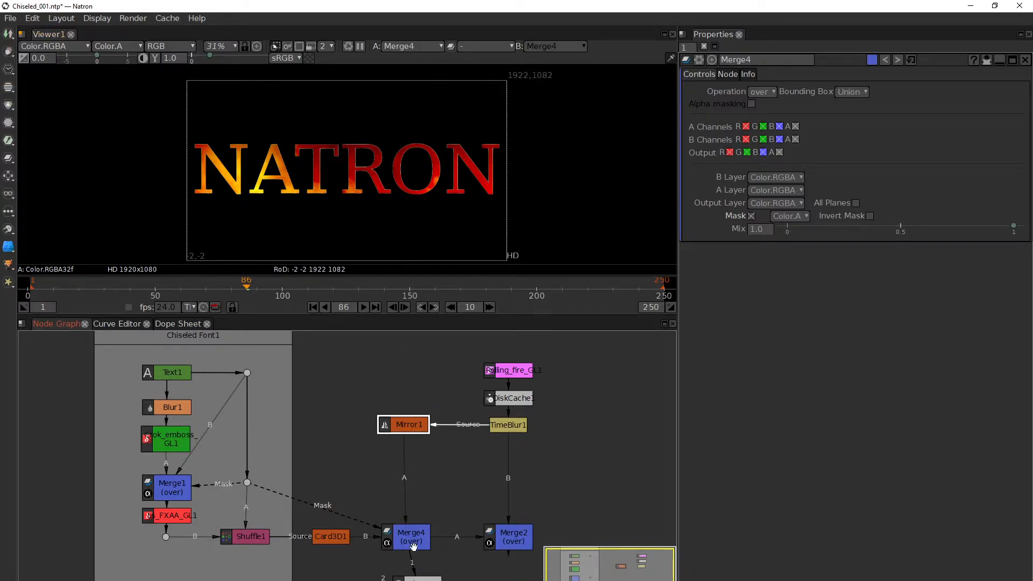
Add a dot to Merge4's mask connection and feed that dot from Card3D1.
key(ctrl)
drag(315, 507, 331, 528)
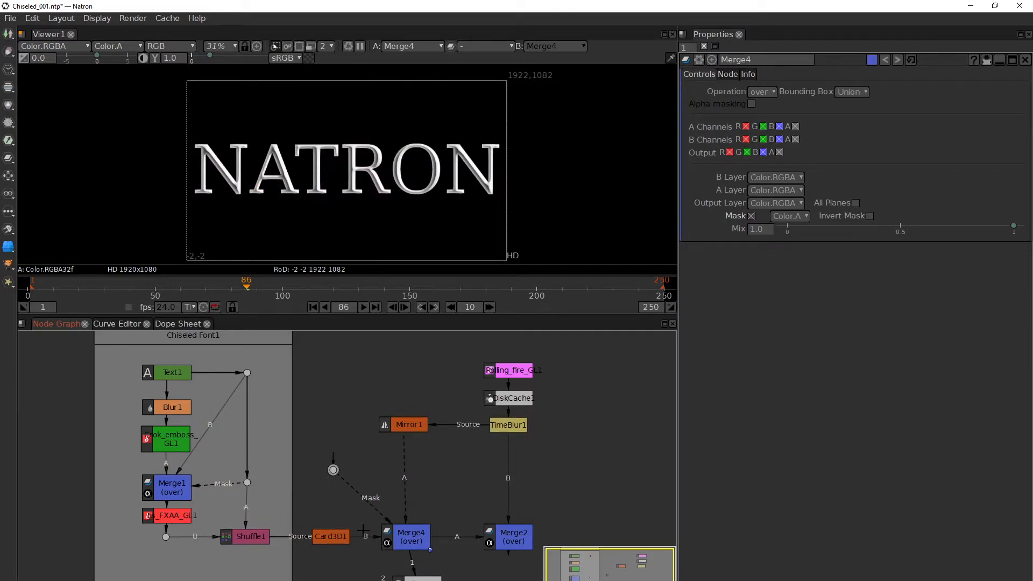
drag(333, 469, 329, 534)
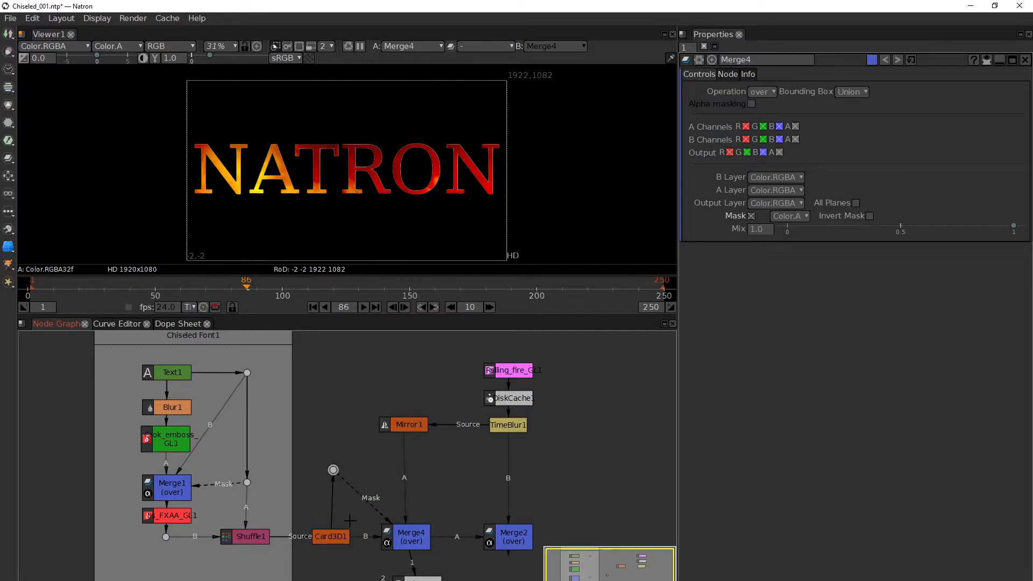
drag(332, 471, 331, 470)
Set Merge4's operation to grain-merge.
click(411, 540)
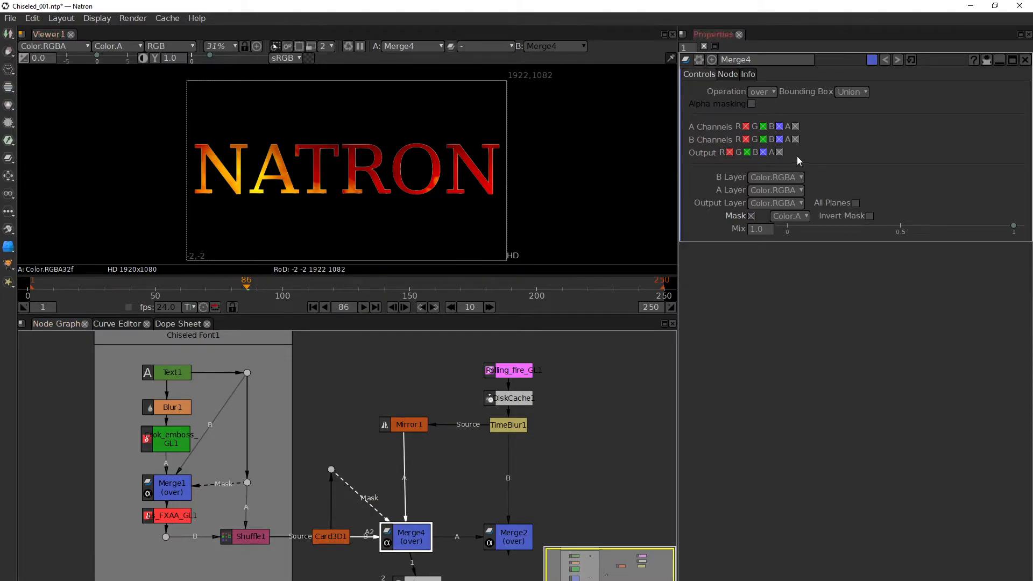
click(772, 92)
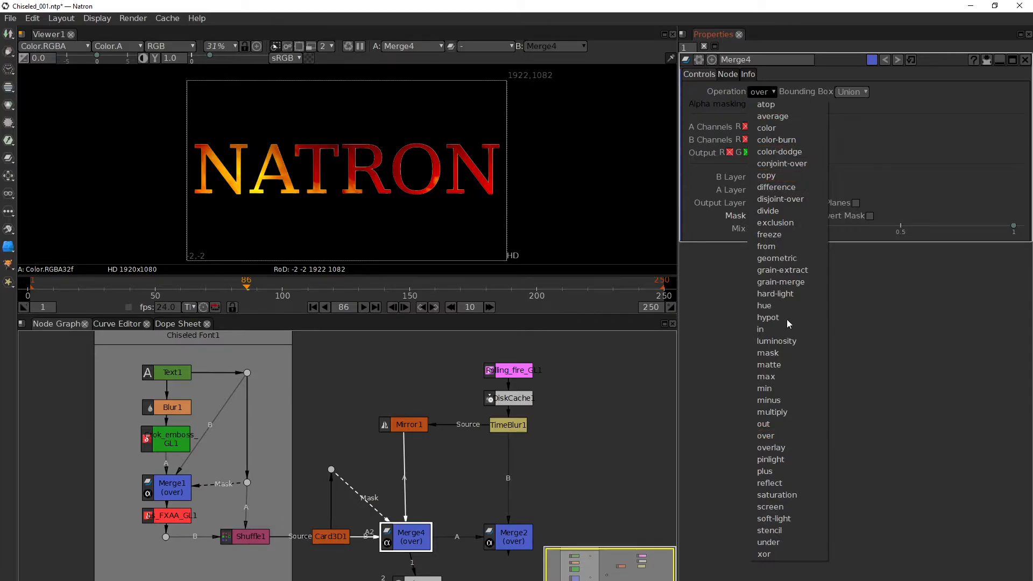
click(786, 286)
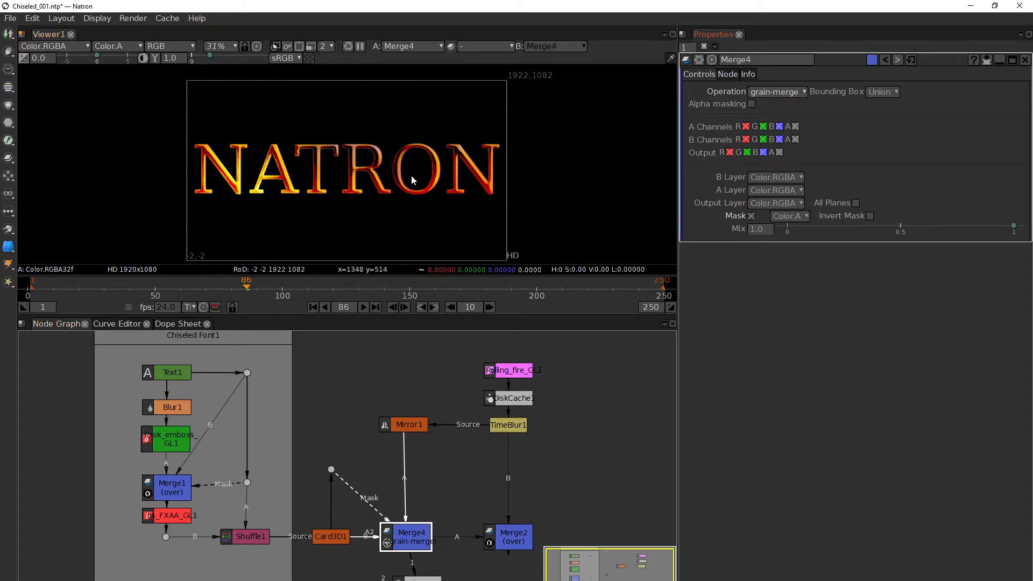
Connect the viewer to Merge2 and place it below, and move Mirror1 and TimeBlur1 down nearer the merge nodes.
drag(415, 570, 514, 541)
drag(419, 579, 510, 579)
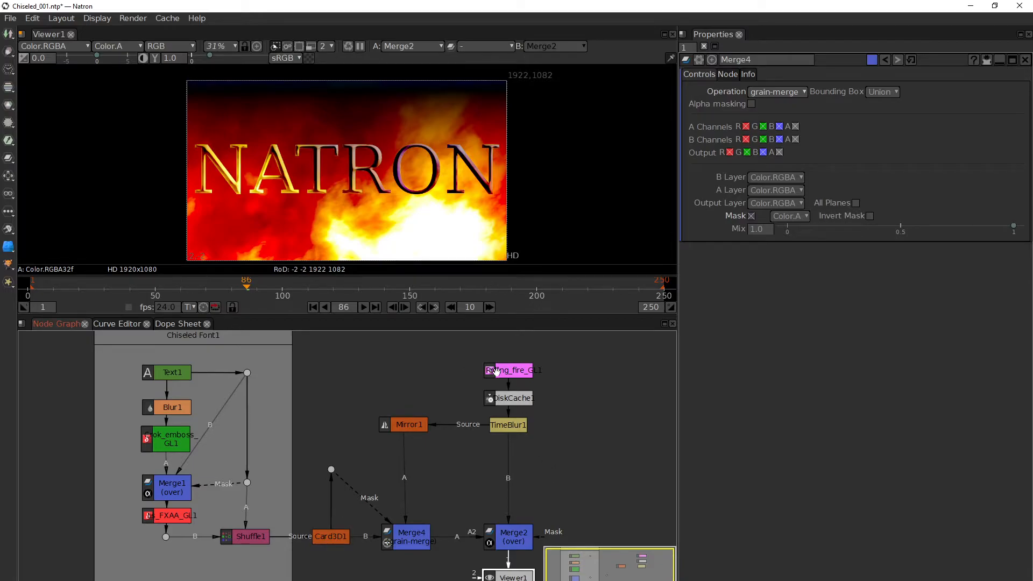
drag(417, 429, 420, 475)
drag(515, 429, 521, 470)
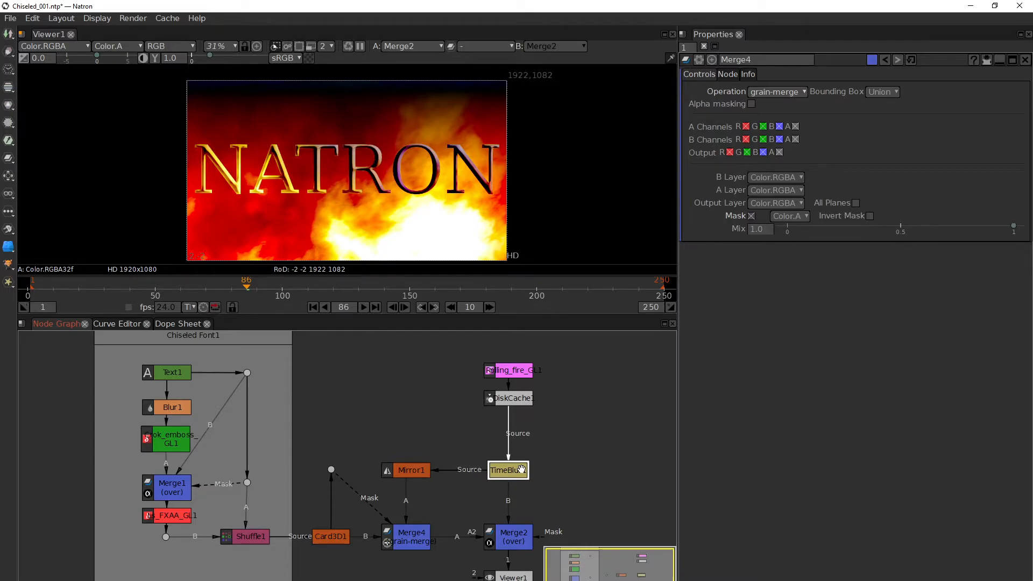
Switch to File Explorer and look at the movie files in the rolling_fire folder.
drag(1032, 153, 869, 135)
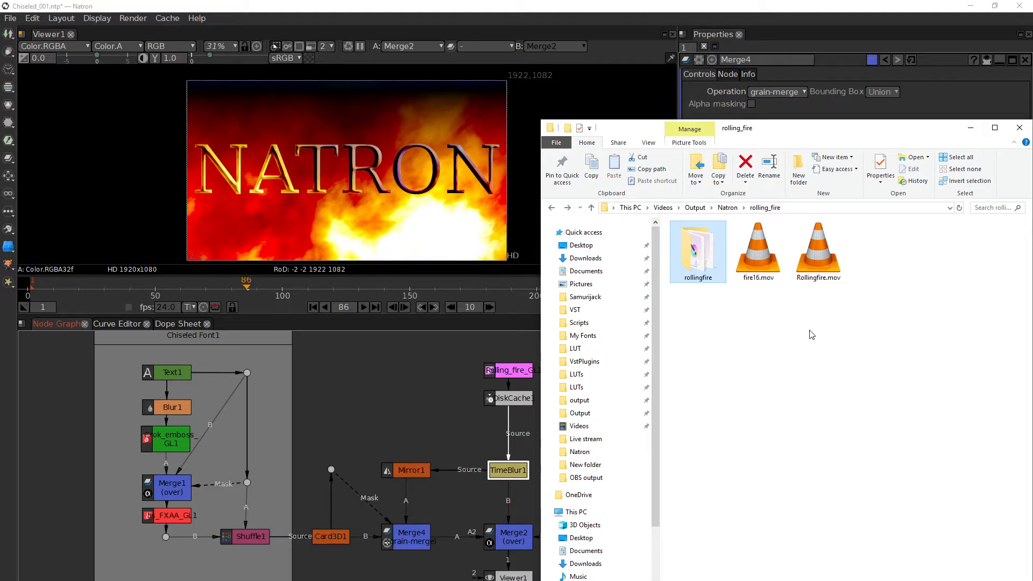
click(779, 371)
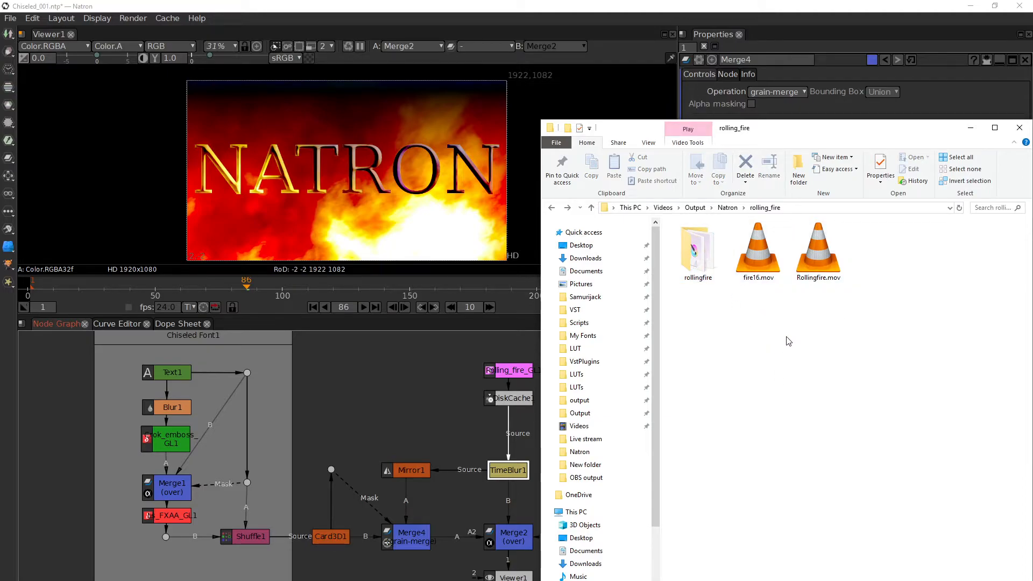
Import the rollingfire image sequence, fire16.mov and Rollingfire.mov from the rolling_fire folder into Natron's node graph.
click(830, 257)
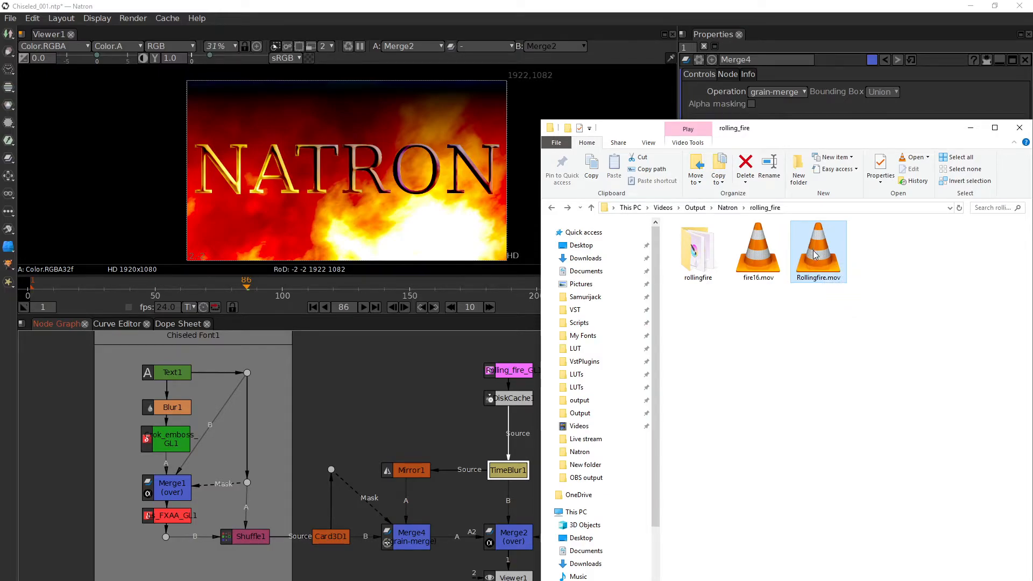
click(760, 252)
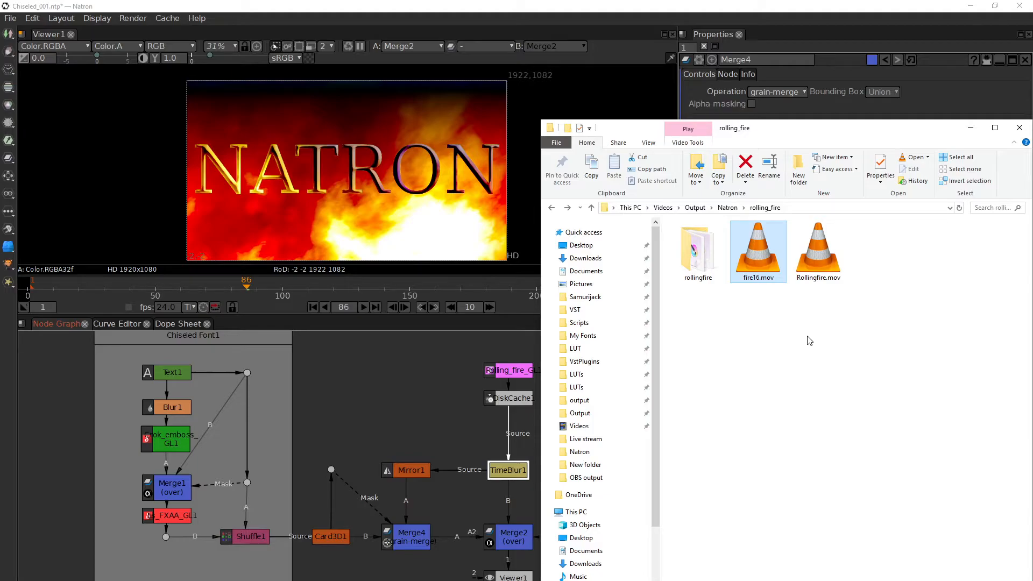
drag(818, 129, 870, 141)
drag(907, 367, 722, 231)
drag(750, 263, 382, 430)
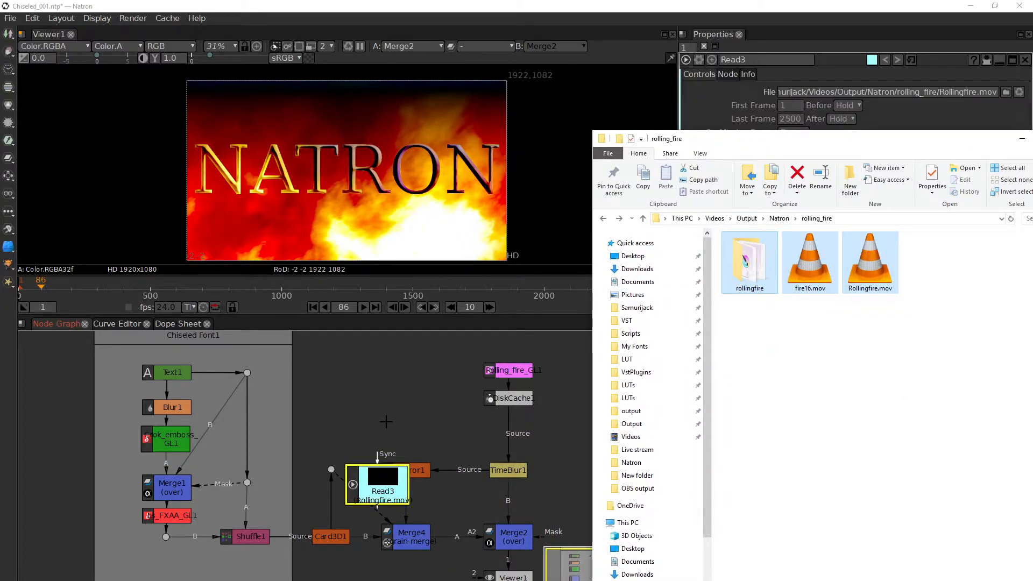
click(462, 435)
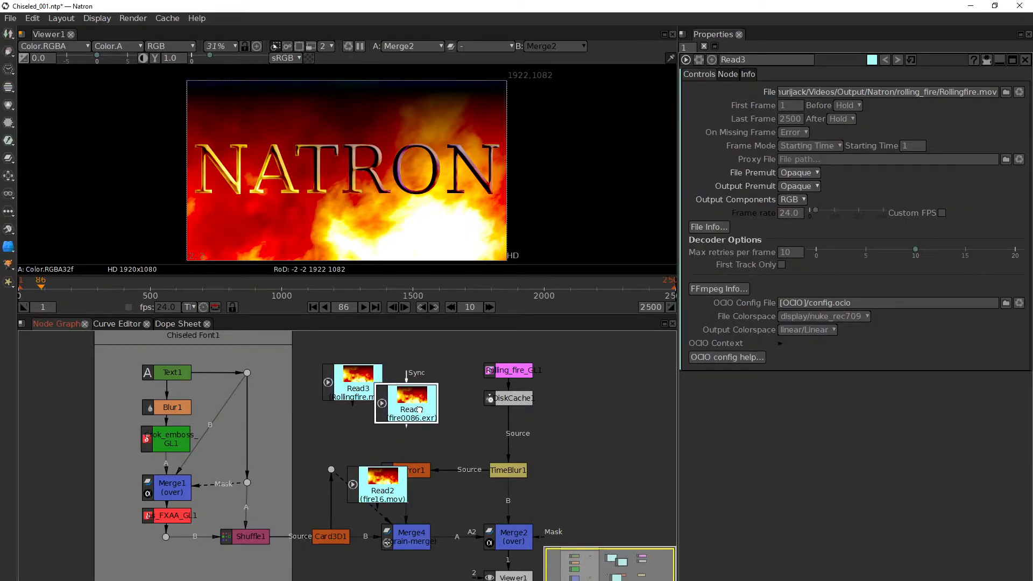
Spread the three Read nodes out above the merge nodes, with Read2 beside the fire chain and Read1 between it and Read3.
drag(394, 496, 602, 411)
drag(455, 404, 465, 387)
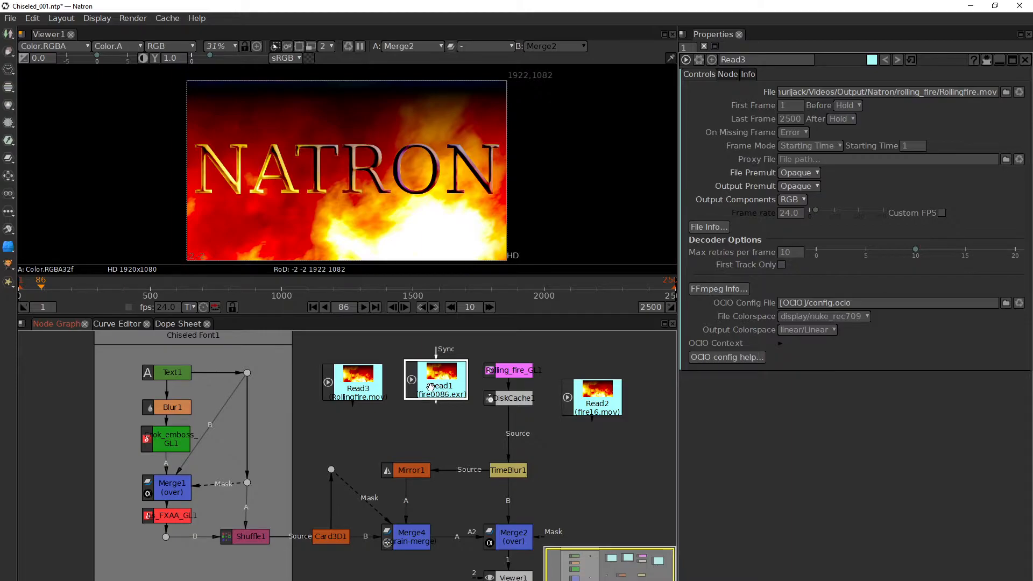
drag(373, 384, 361, 381)
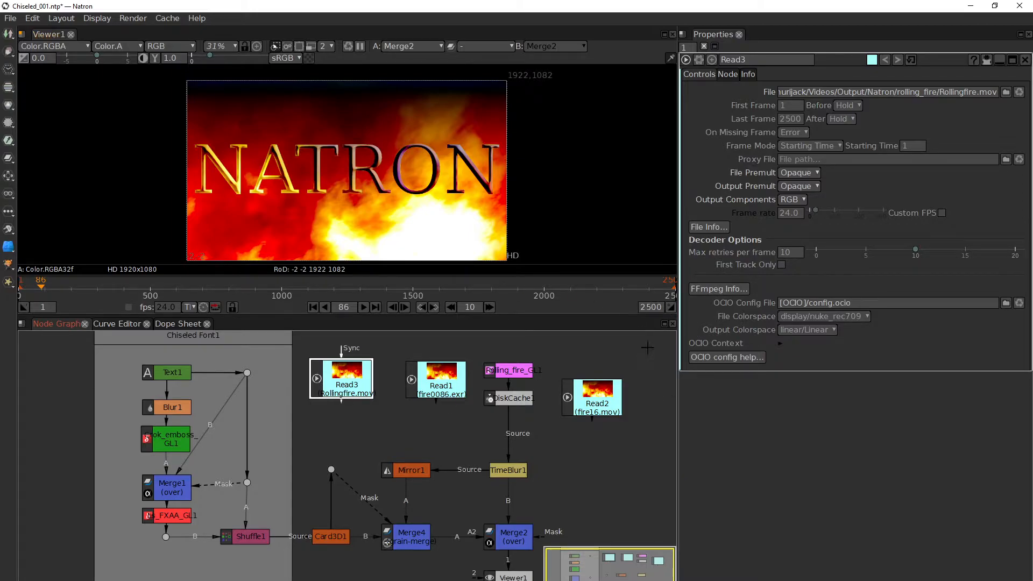
Set the last frame of the project's frame range to 250.
click(651, 307)
click(640, 476)
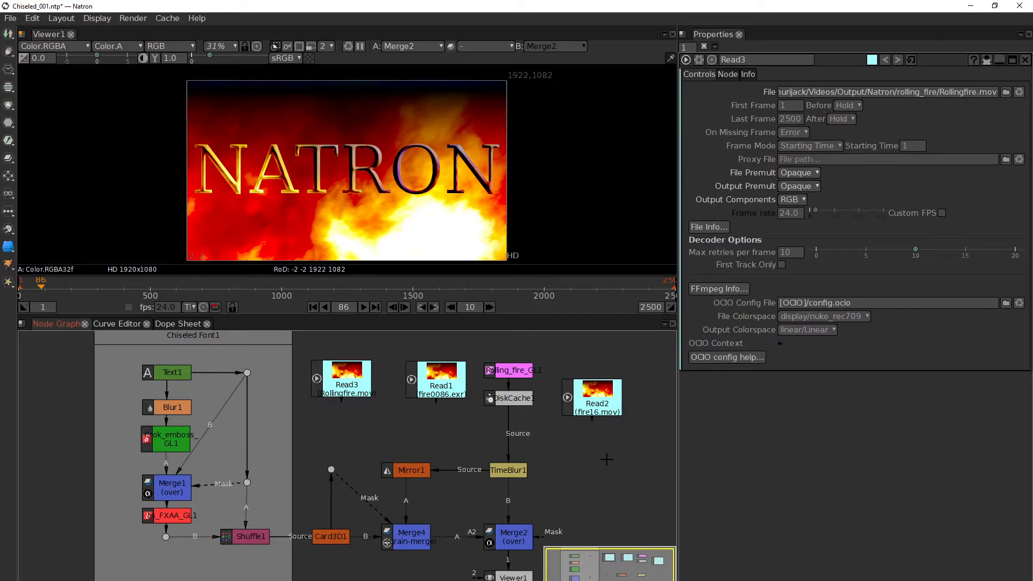
key(s)
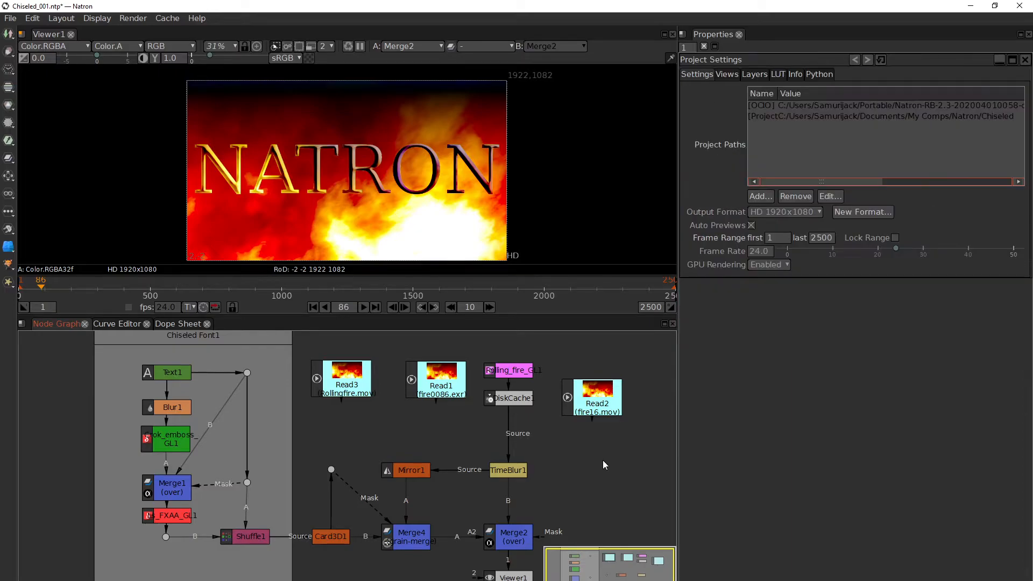
click(828, 240)
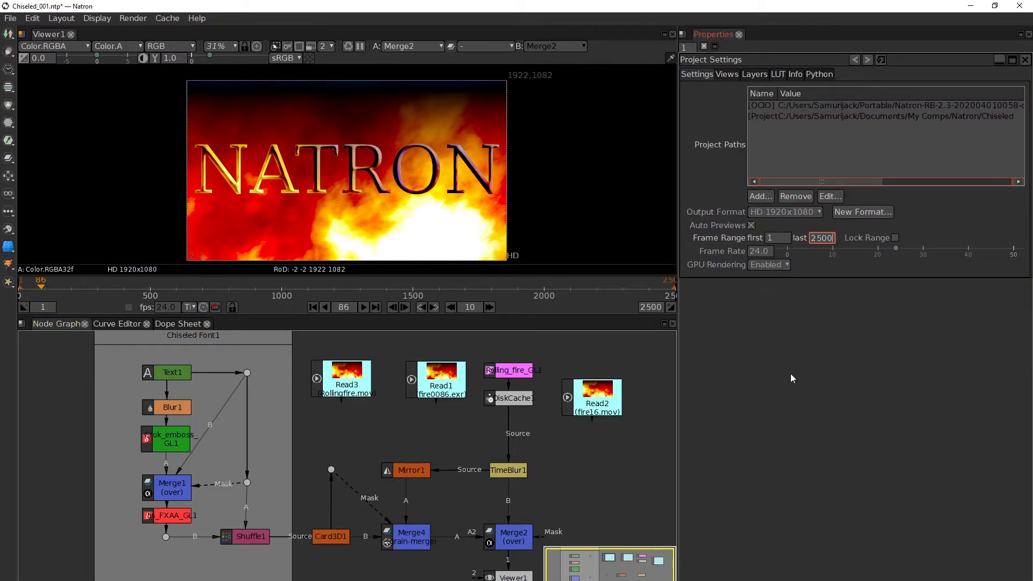
key(BackSpace)
key(Return)
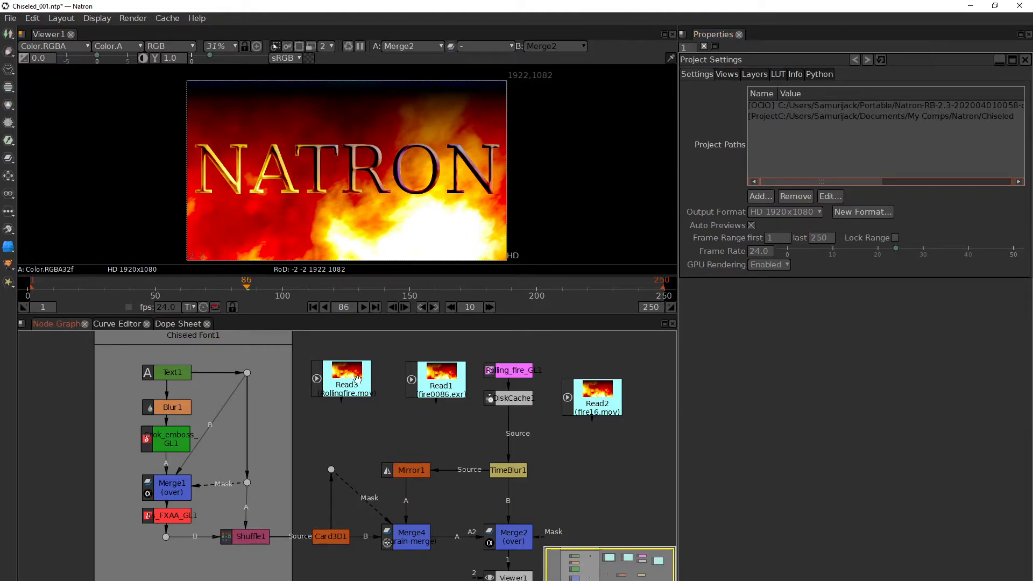
Try feeding TimeBlur1 from the Read1 EXR sequence, and restore the DiskCache1 chain under the rolling fire node.
click(341, 388)
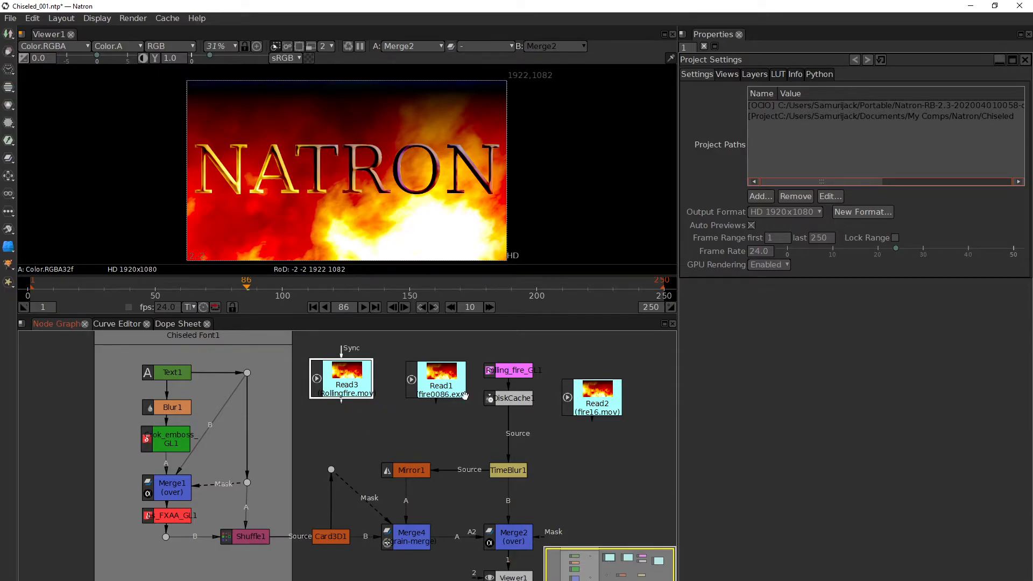
drag(510, 434, 438, 379)
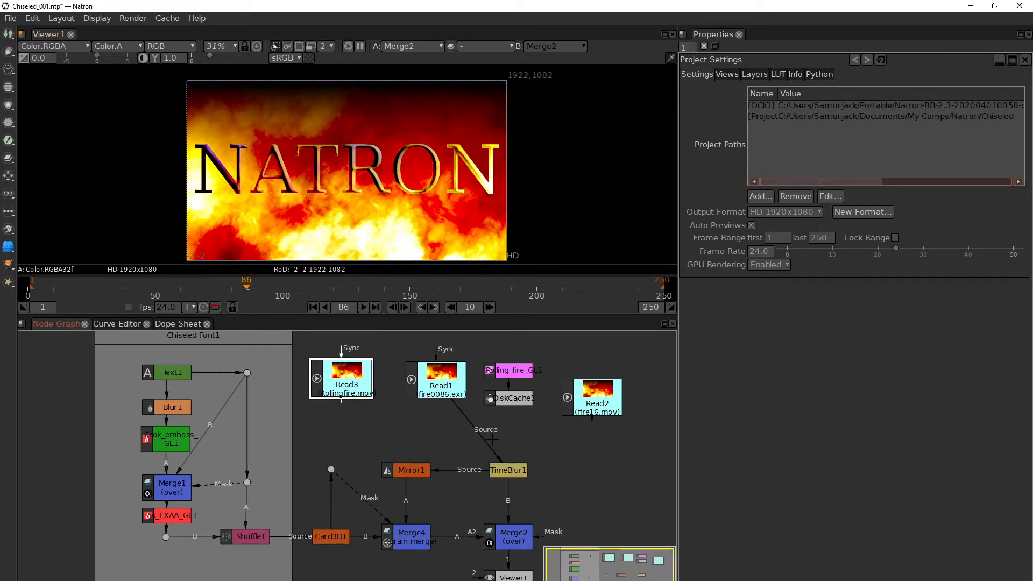
drag(483, 438, 618, 356)
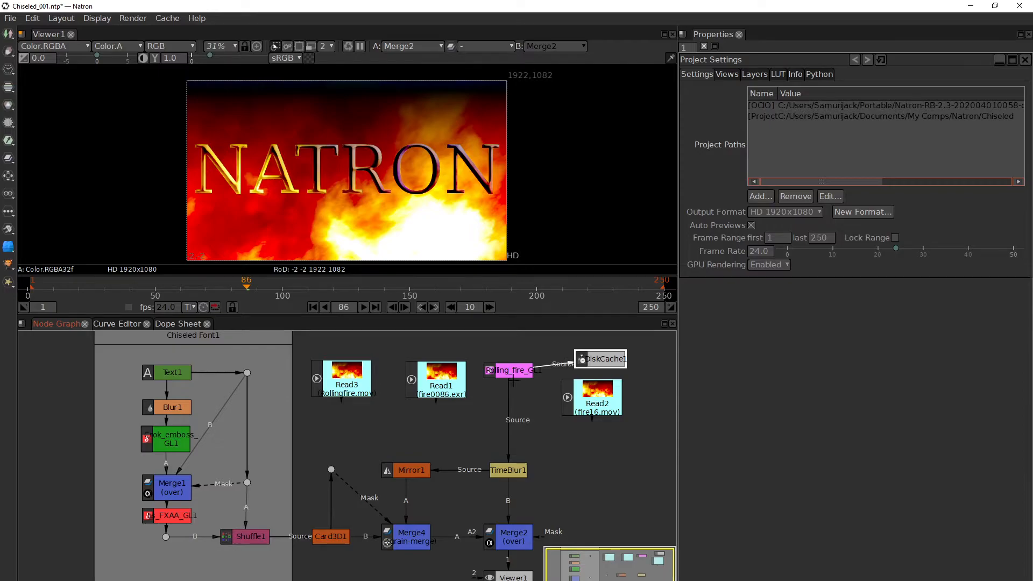
drag(508, 399, 528, 406)
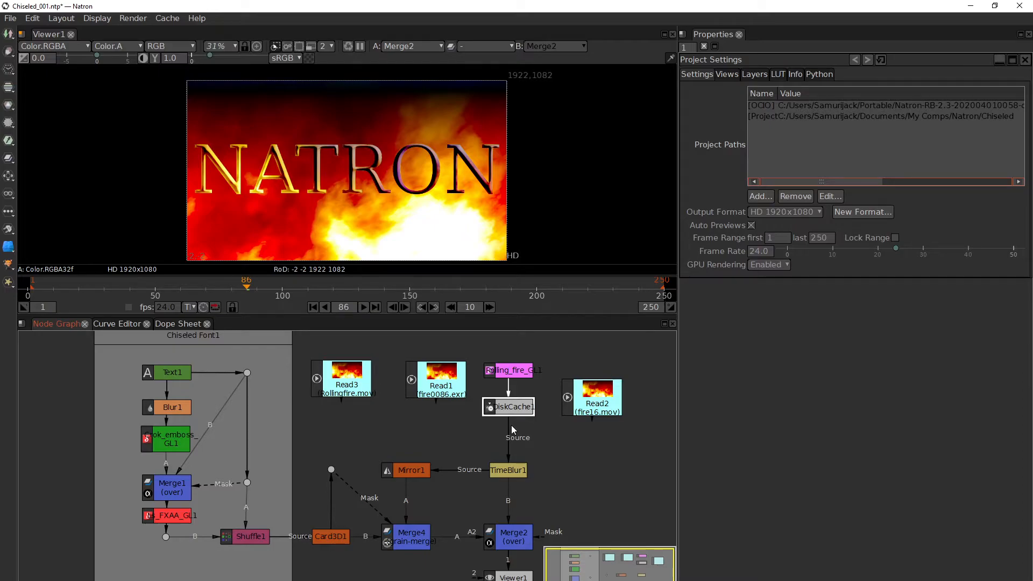
drag(512, 426, 512, 415)
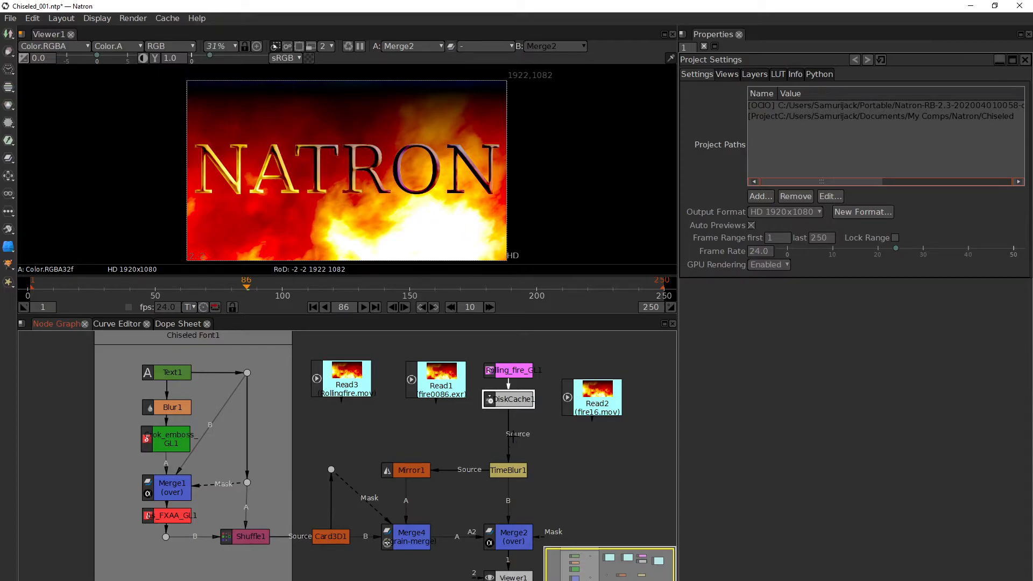
Connect TimeBlur1's source to Read1 and nudge Read1 to make room beneath it.
drag(510, 435, 440, 386)
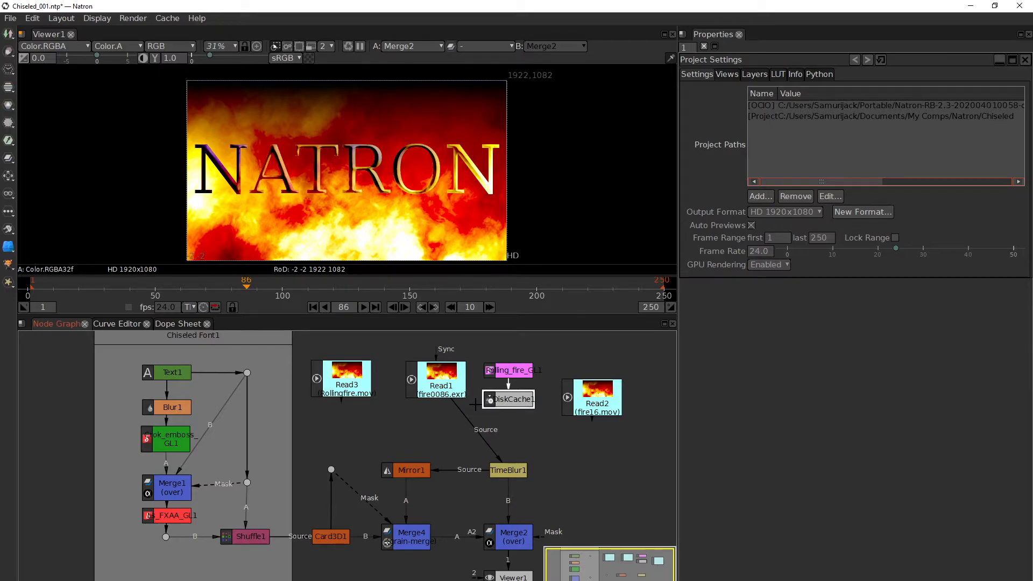
drag(446, 375, 442, 386)
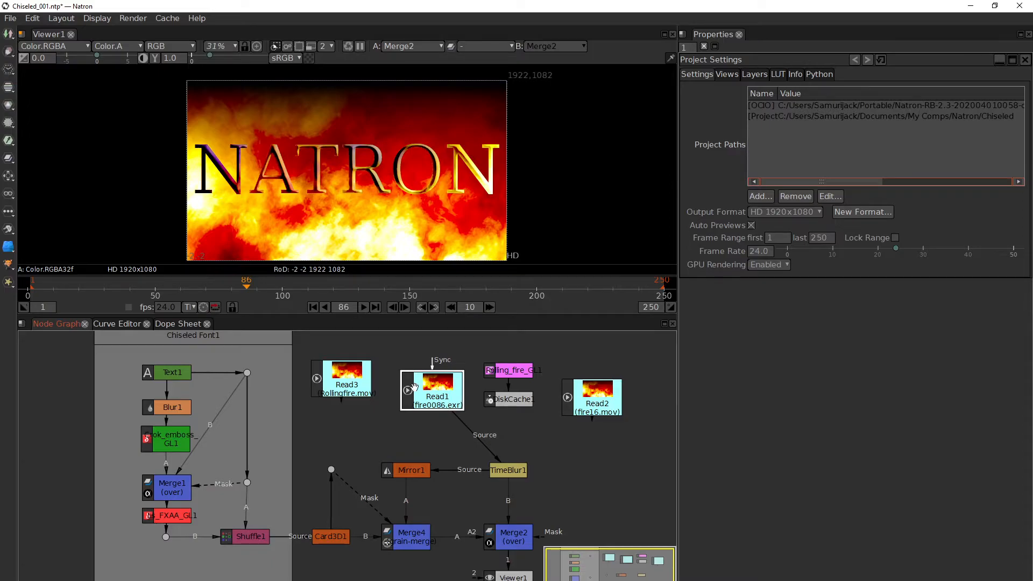
drag(421, 383, 412, 366)
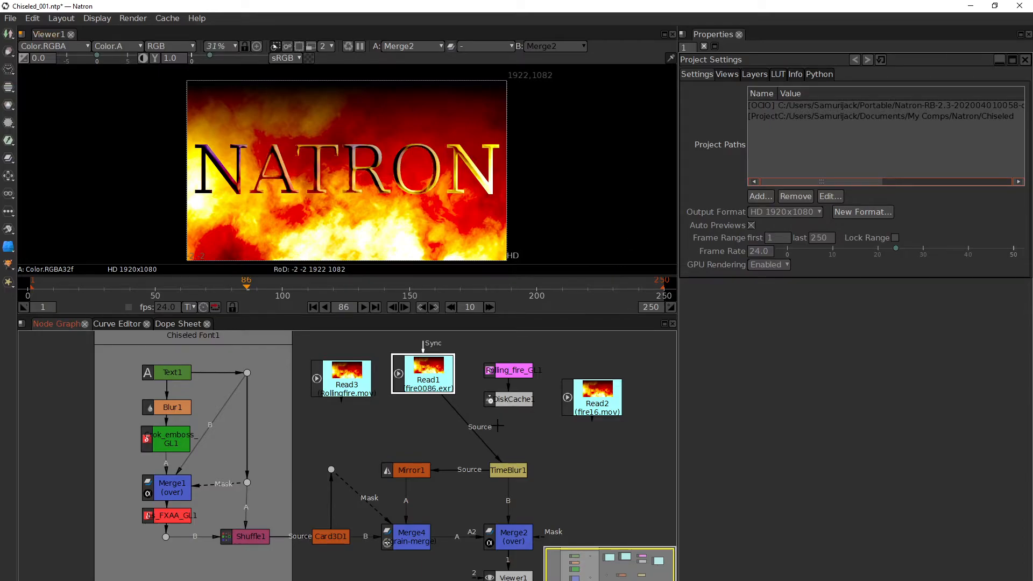
Insert a Retime node between Read1 and TimeBlur1 and set its speed to 10.
right_click(423, 427)
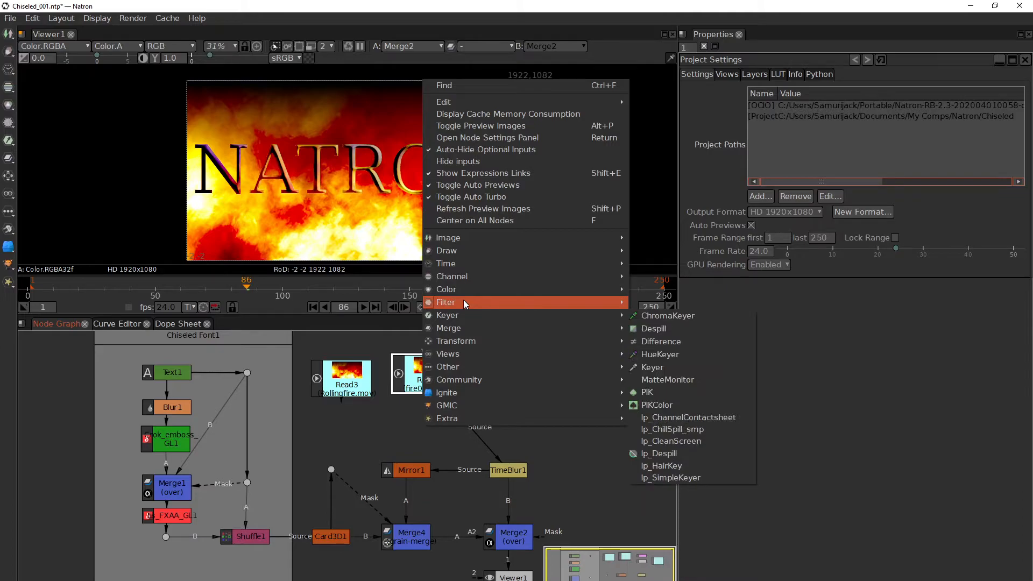
mouse_move(463, 251)
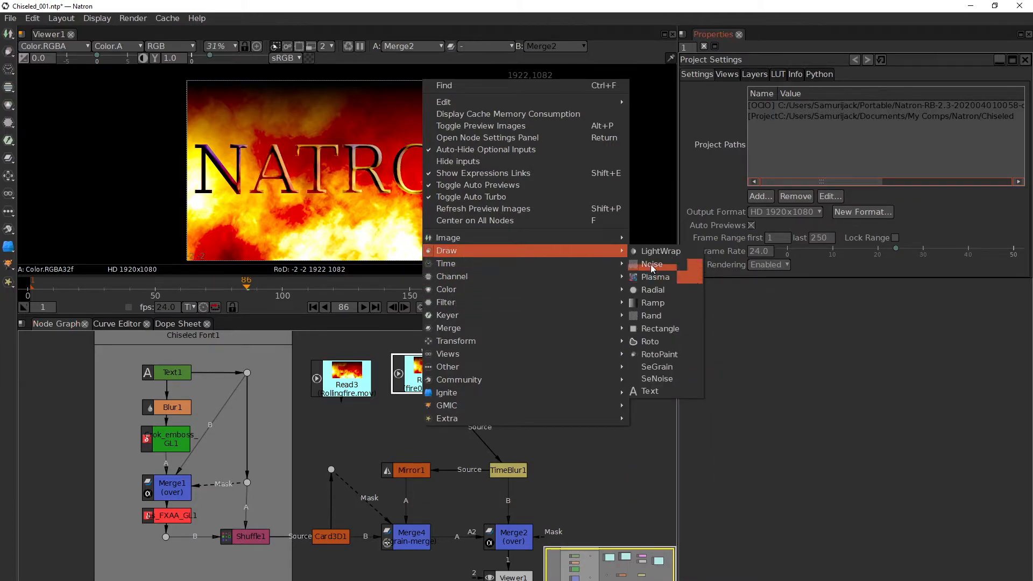
mouse_move(544, 265)
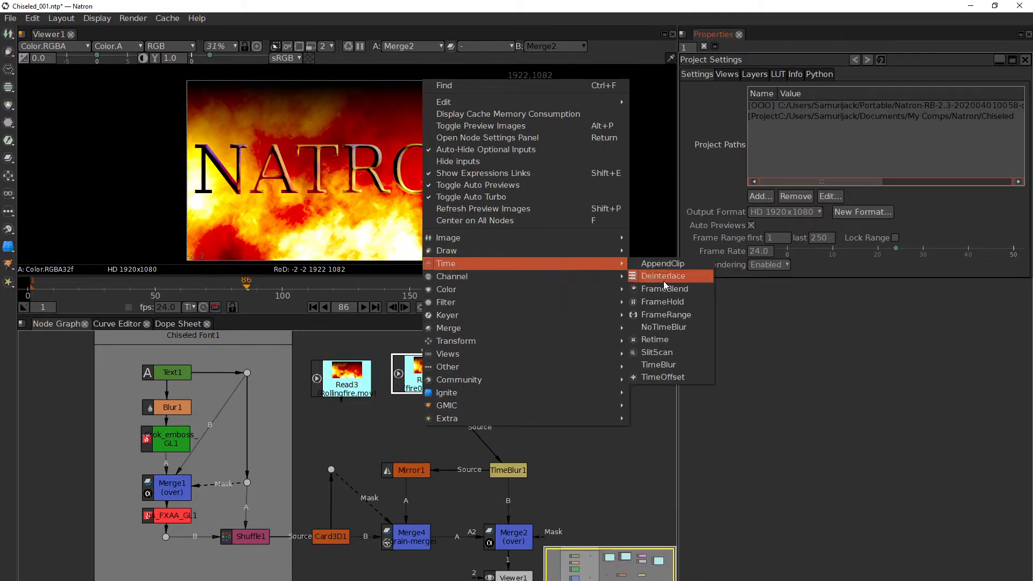
click(666, 345)
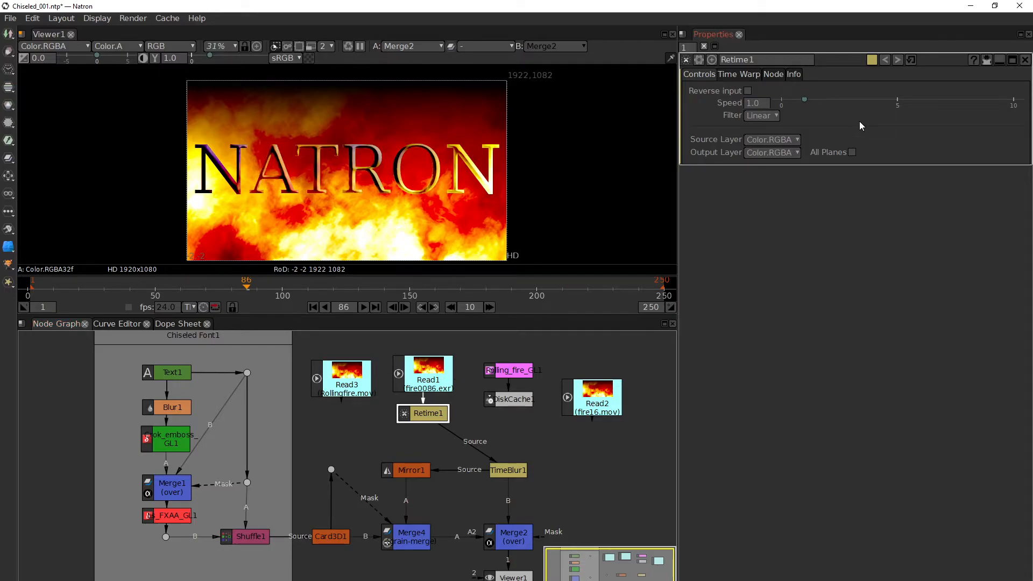
click(755, 103)
text(10)
key(Return)
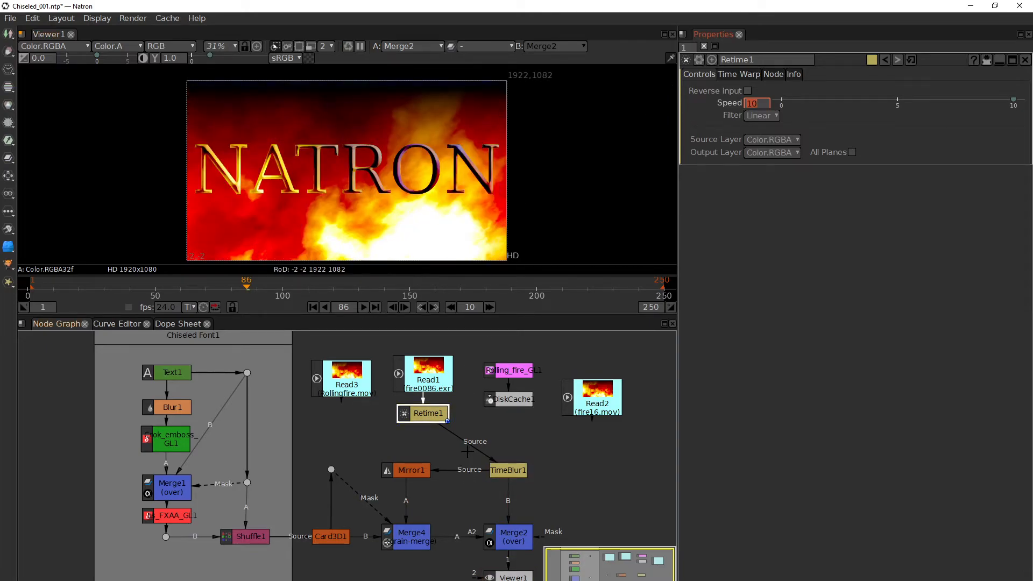
Switch TimeBlur1's source between DiskCache1 and Retime1 to compare the live fire with the retimed EXR sequence.
drag(472, 451, 515, 402)
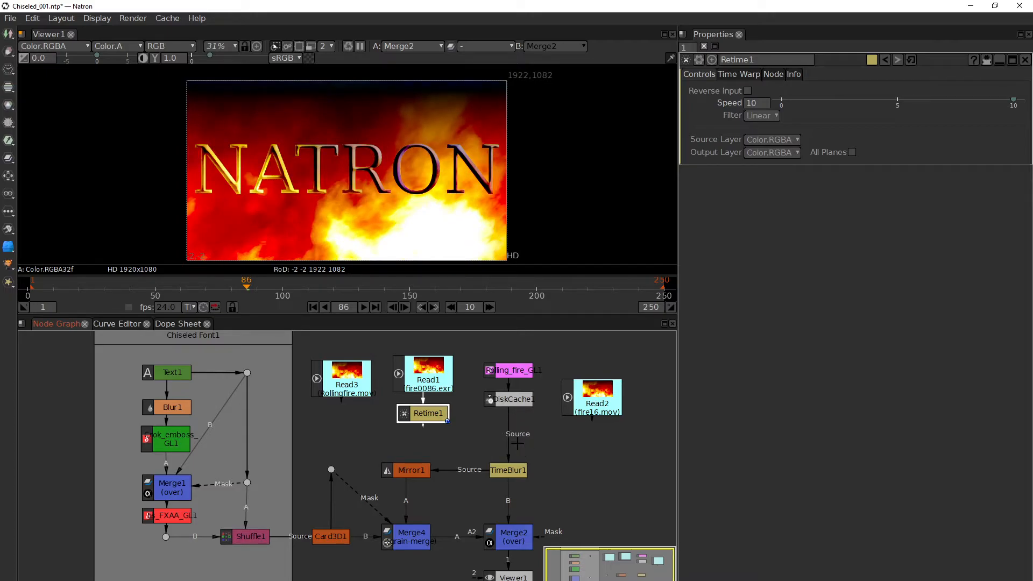
drag(512, 436, 436, 420)
drag(512, 437, 433, 418)
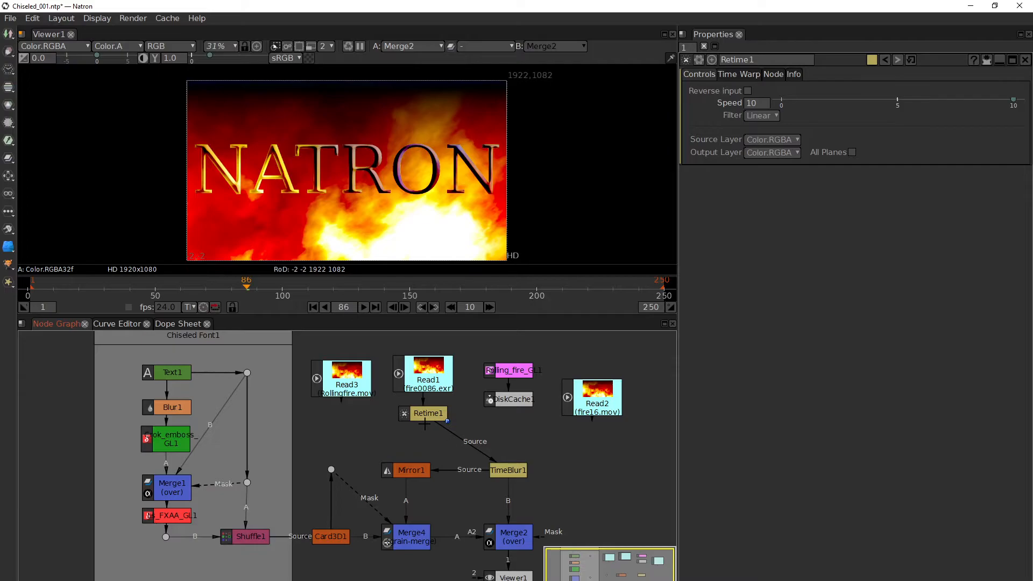
drag(422, 411, 511, 401)
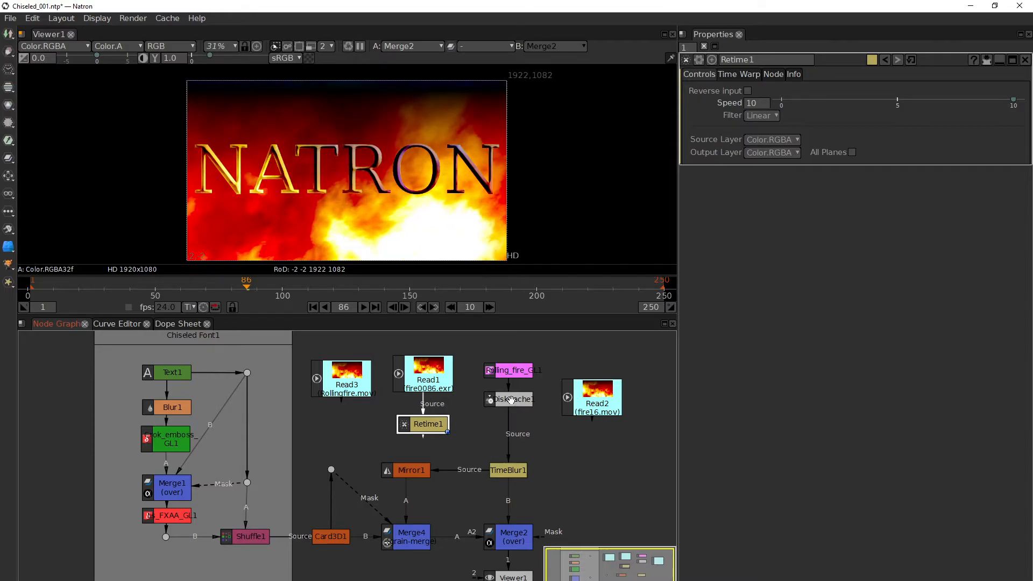
Connect Retime1's source to Read3 and feed TimeBlur1 from Retime1.
drag(426, 423, 360, 381)
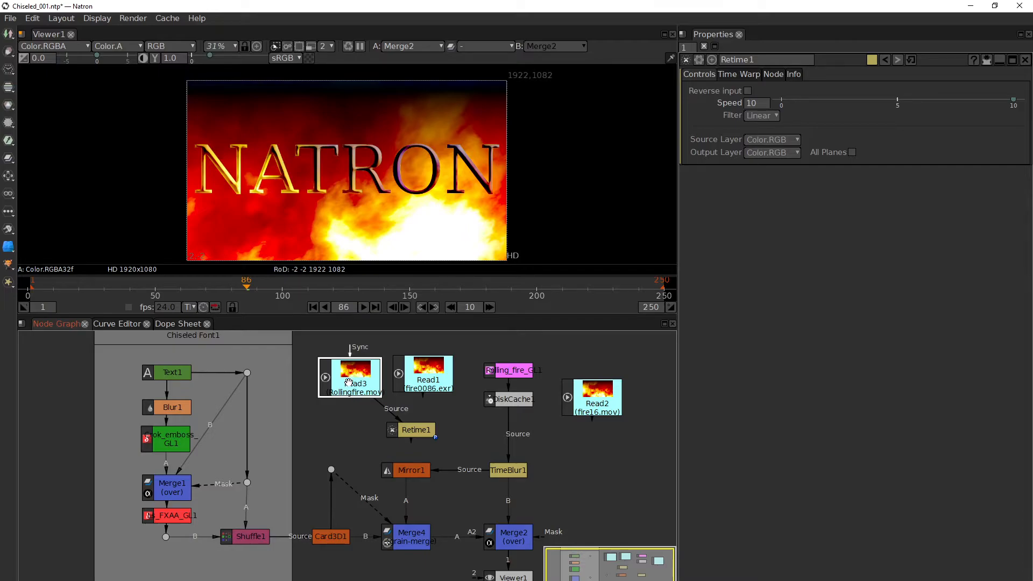
drag(511, 434, 416, 431)
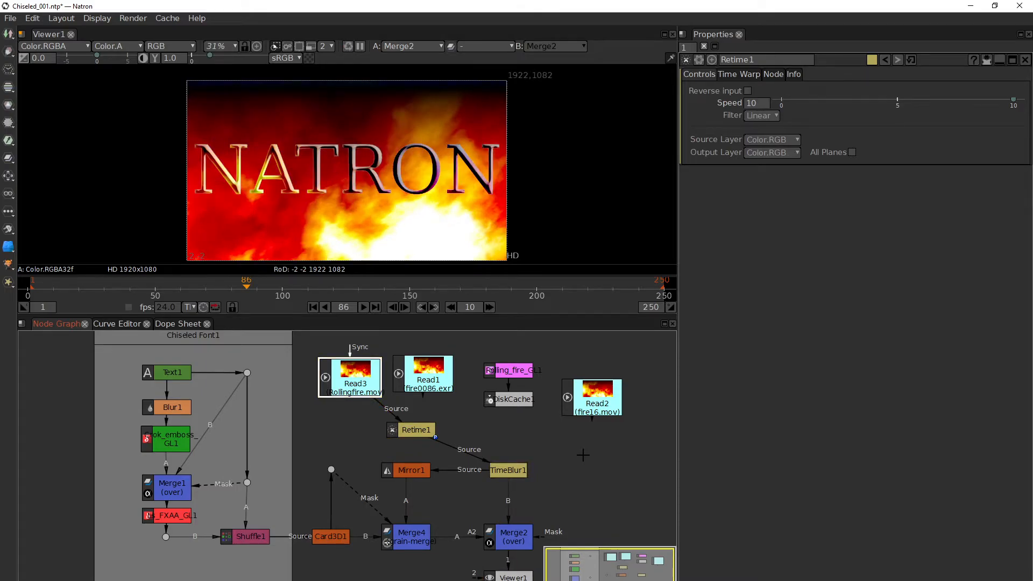
Compare the lettering's reflections up close with TimeBlur1 fed from DiskCache1 and from the retimed Rollingfire.mov.
scroll(377, 173, up, 4)
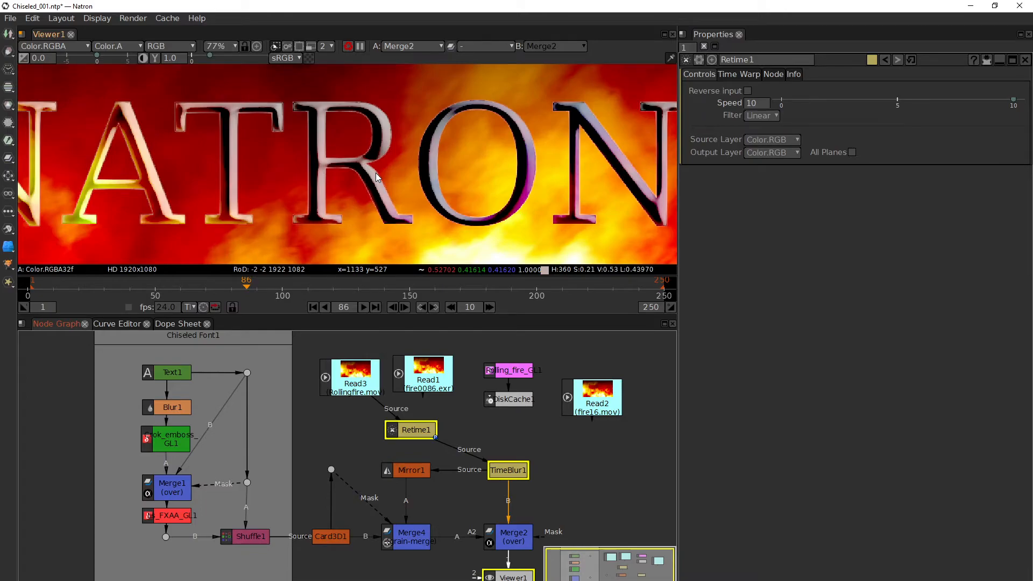
scroll(382, 190, up, 2)
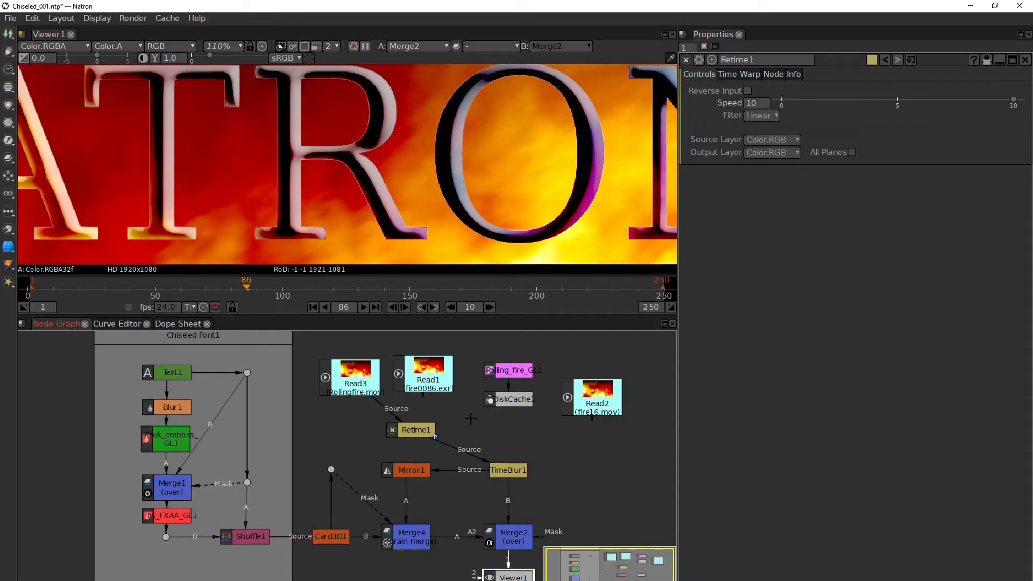
drag(457, 448, 512, 402)
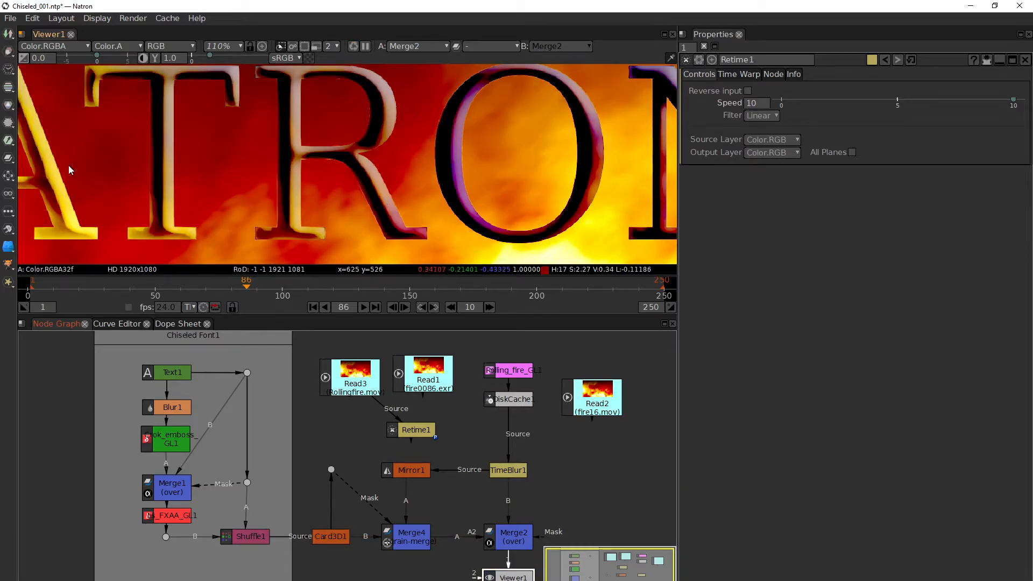
drag(160, 169, 433, 168)
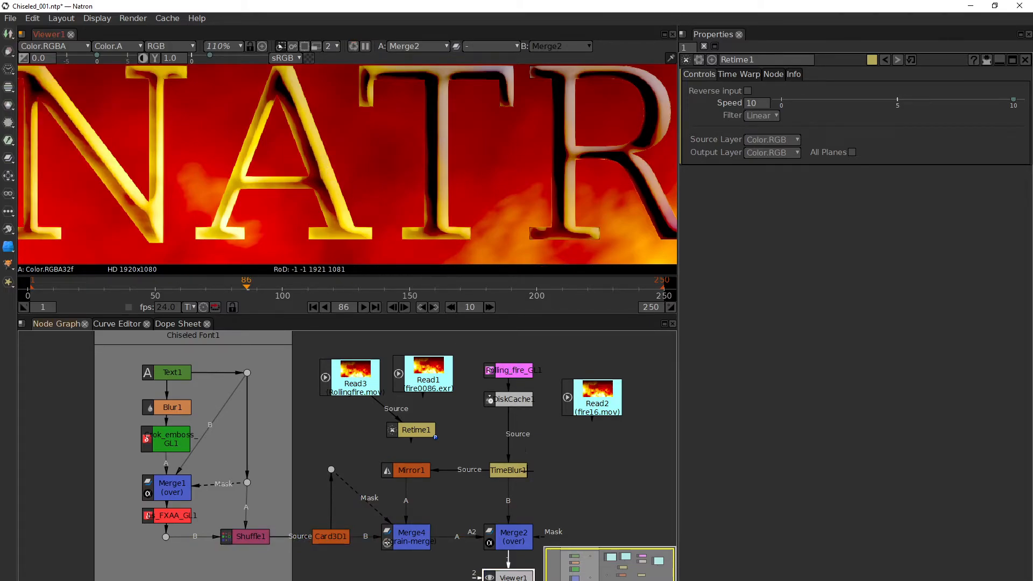
drag(507, 441, 423, 432)
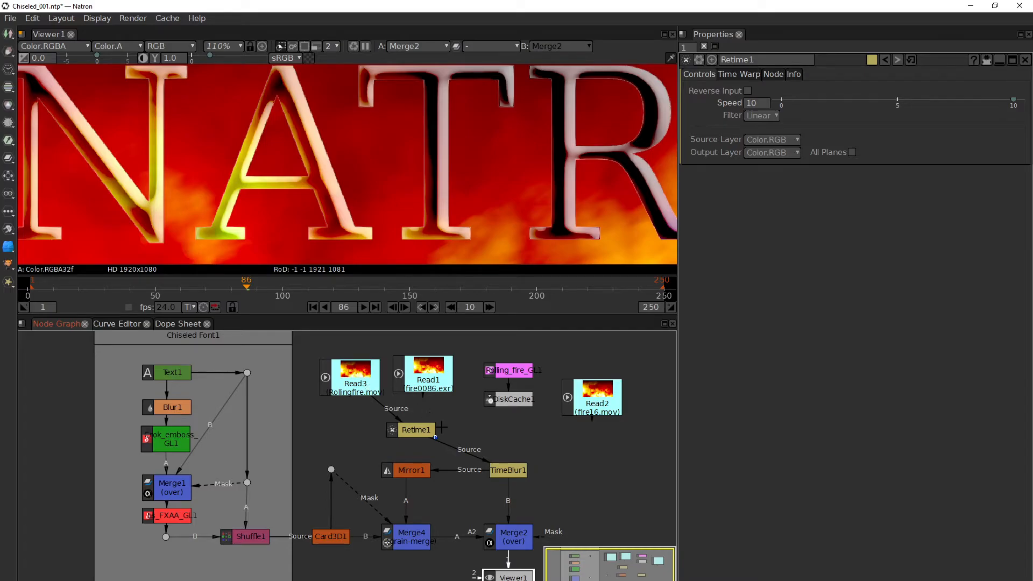
Move Retime1 below Read2 and connect its source to Read2.
drag(416, 430, 605, 452)
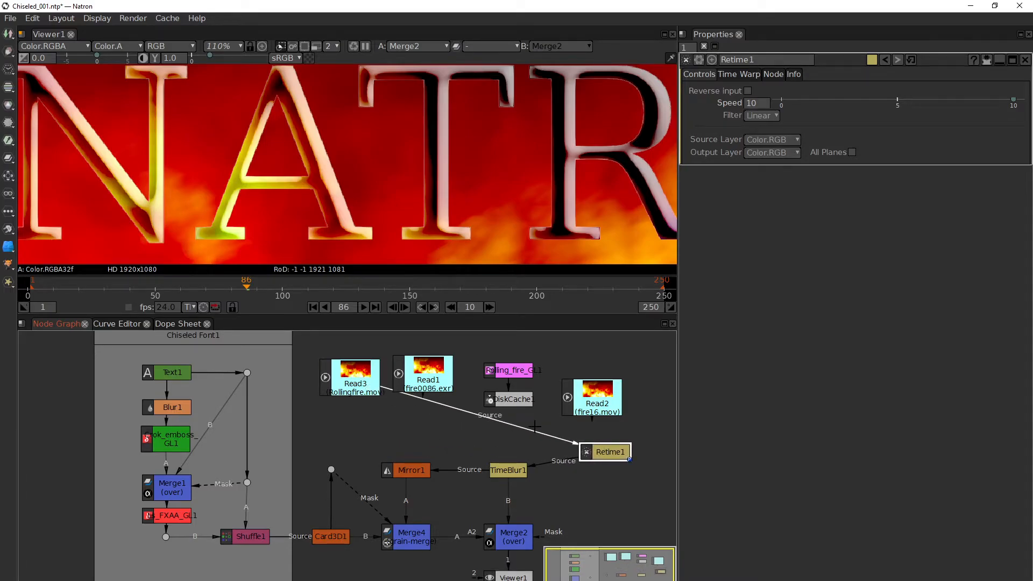
drag(527, 428, 601, 399)
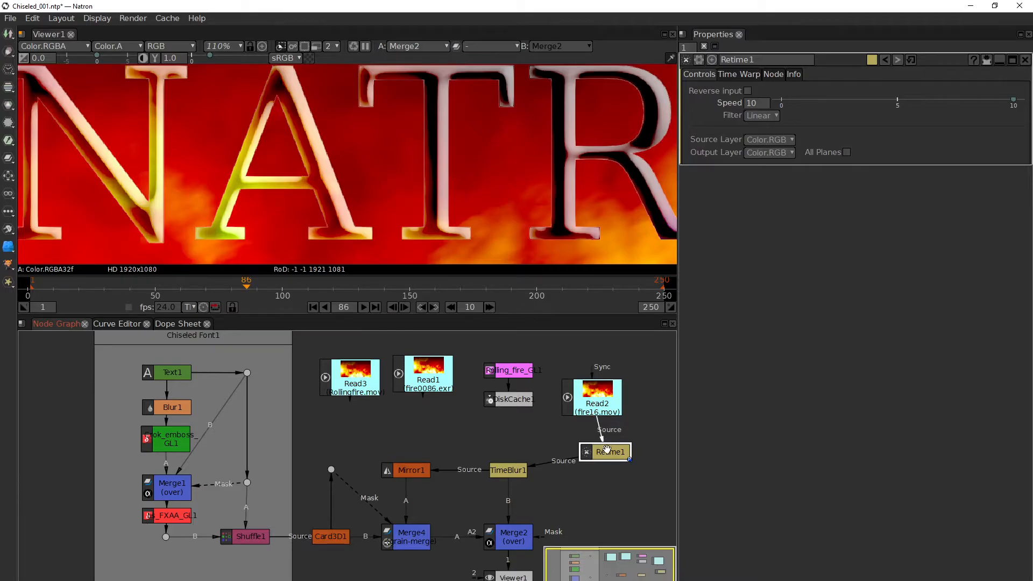
Move Retime1 above Mirror1 and compare Read1, Read2 and DiskCache1 as its source, leaving it connected to Read1.
drag(608, 452, 433, 437)
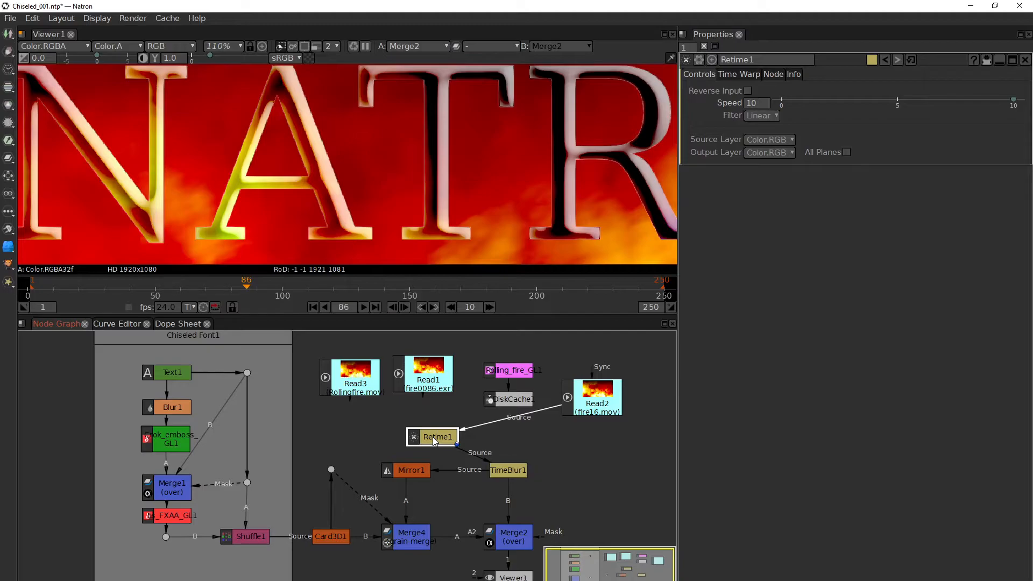
drag(497, 418, 432, 403)
drag(431, 399, 605, 399)
drag(604, 399, 508, 408)
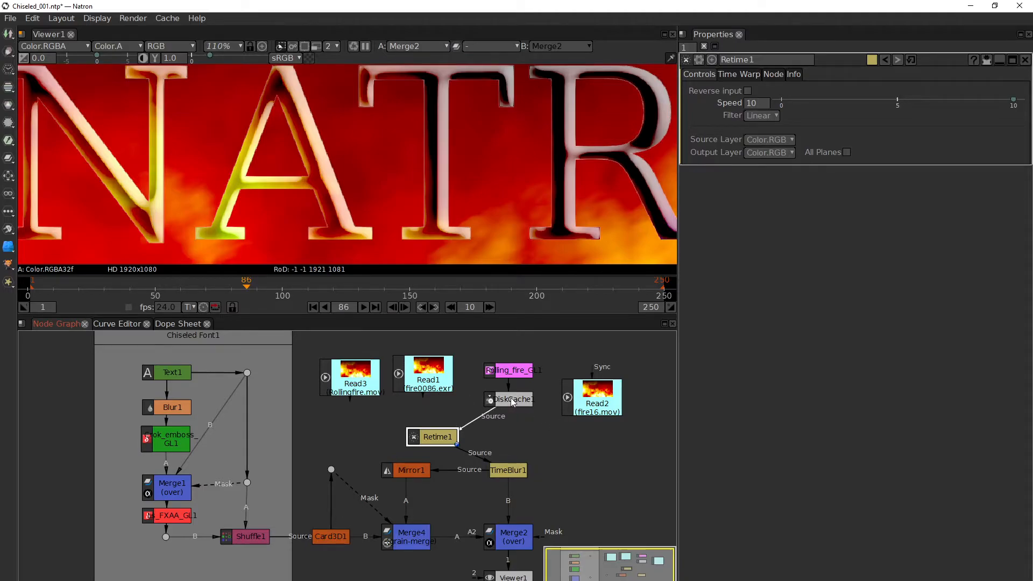
drag(512, 403, 429, 384)
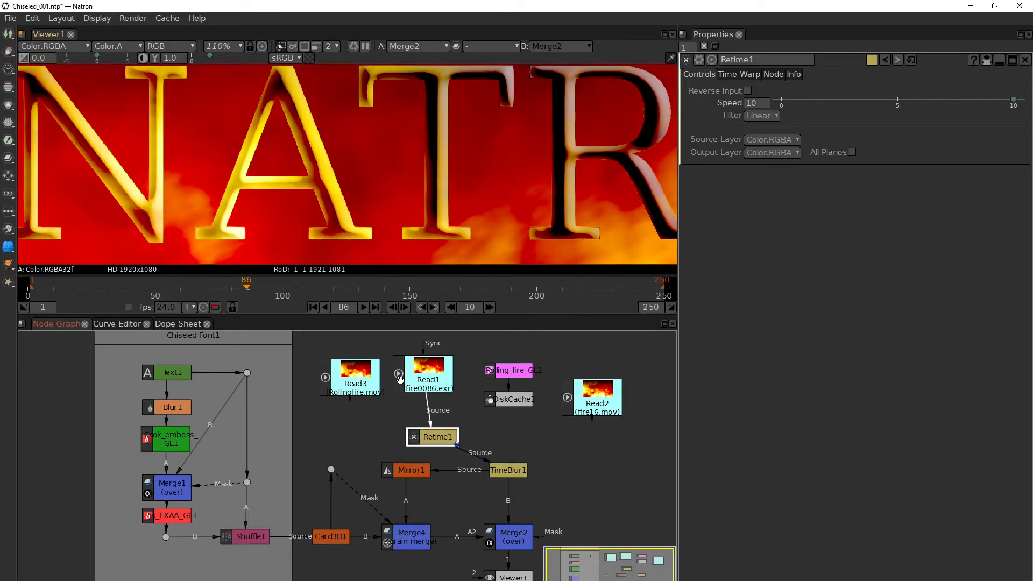
Feed TimeBlur1 from DiskCache1 for comparison, place Retime1 directly below Read1, and reconnect TimeBlur1's source to Retime1.
drag(431, 437, 536, 430)
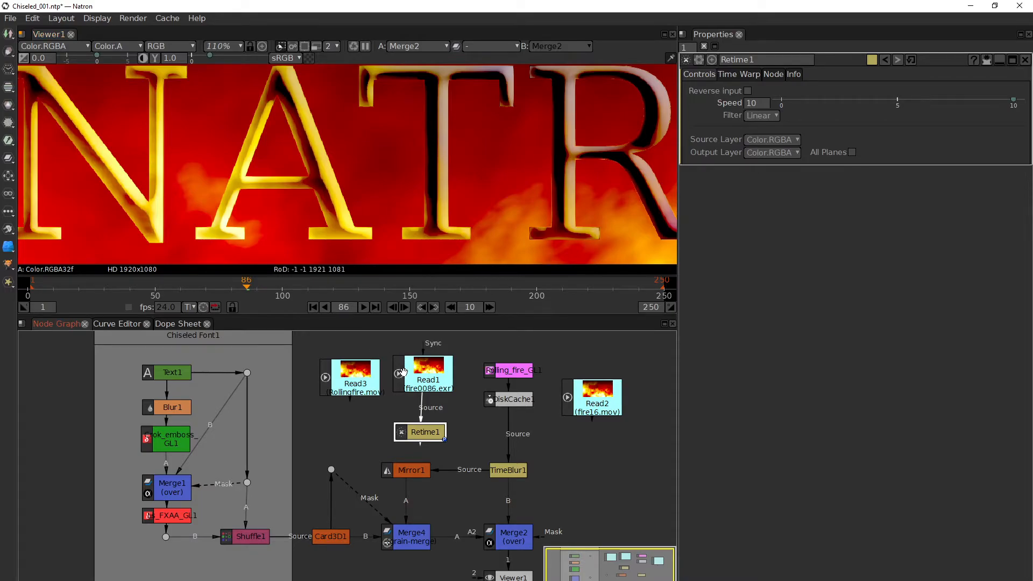
mouse_move(417, 432)
mouse_down()
mouse_move(443, 410)
mouse_move(406, 425)
mouse_move(427, 421)
mouse_up()
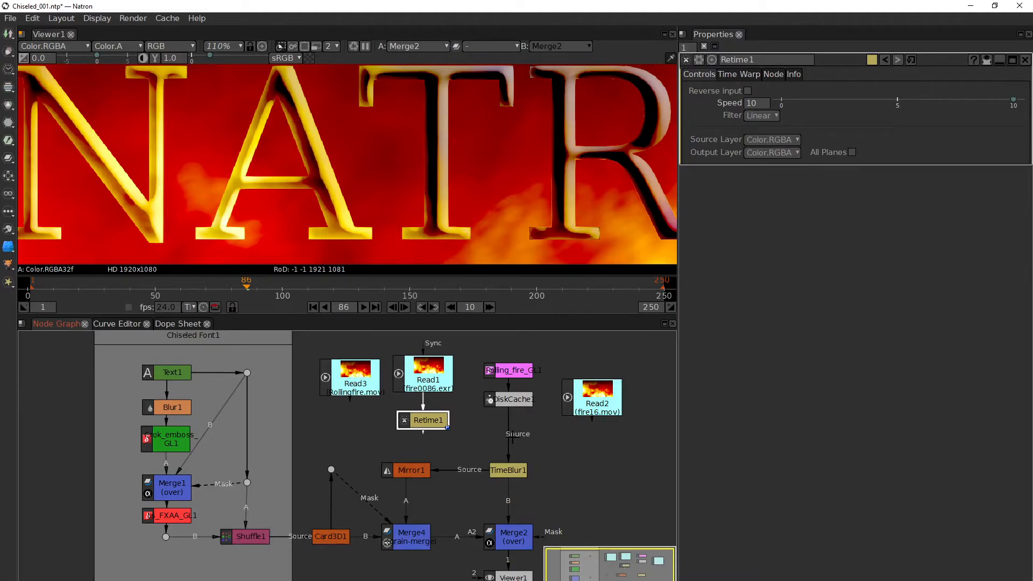
drag(508, 438, 414, 422)
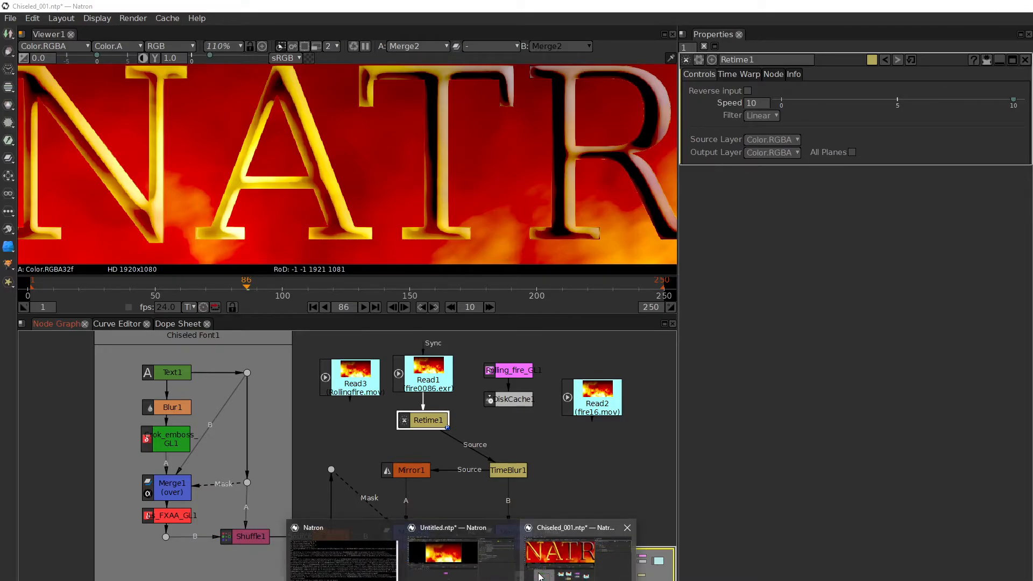
Switch to the untitled rolling fire project and browse to the chisled folder for Write1's output file.
click(476, 577)
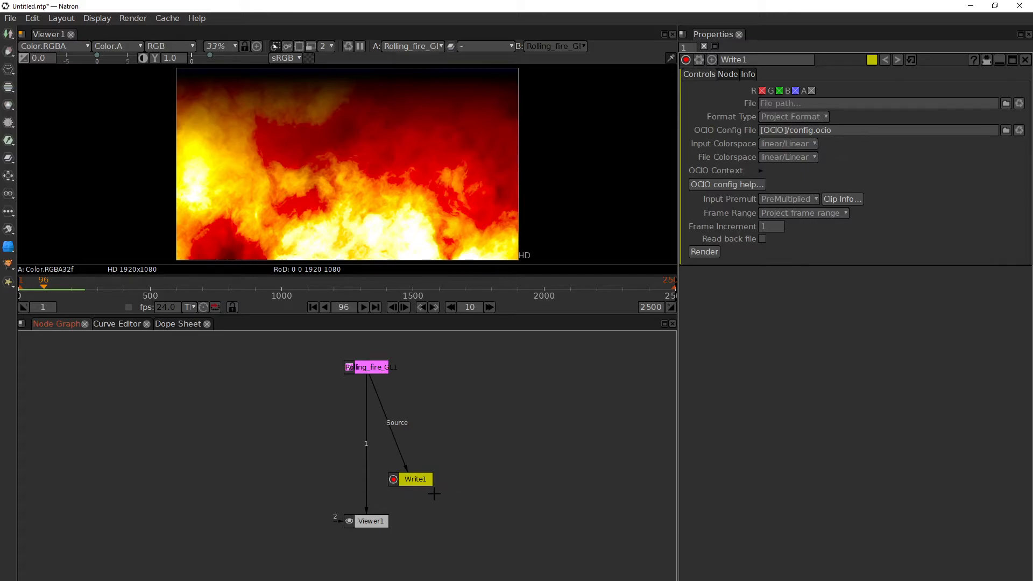
click(418, 481)
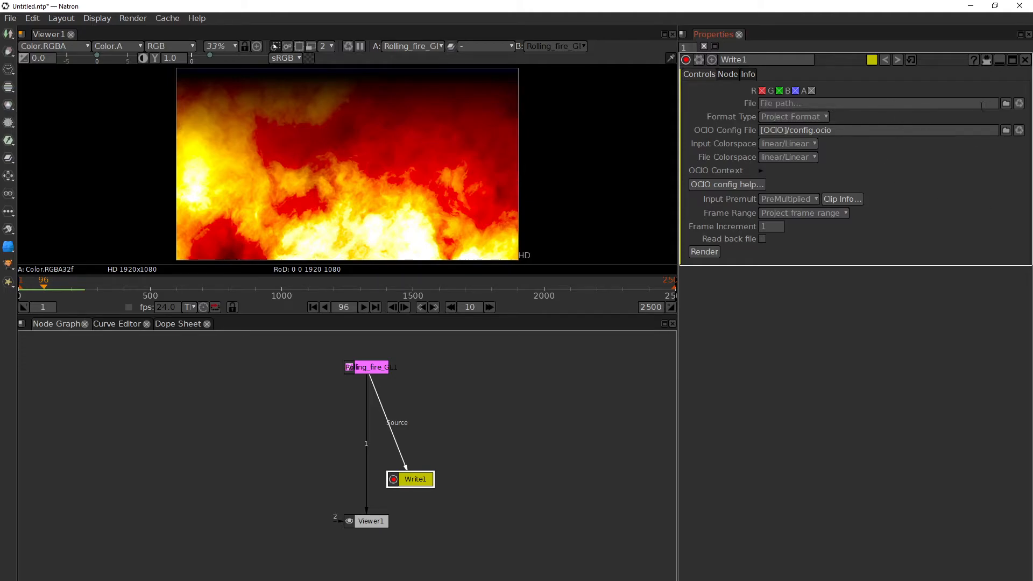
click(1006, 103)
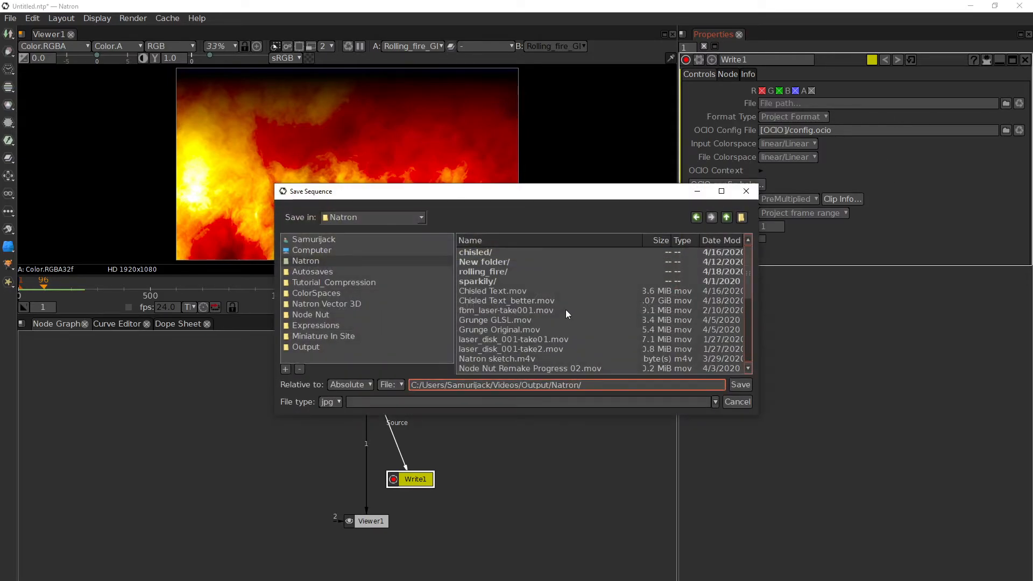
double_click(491, 253)
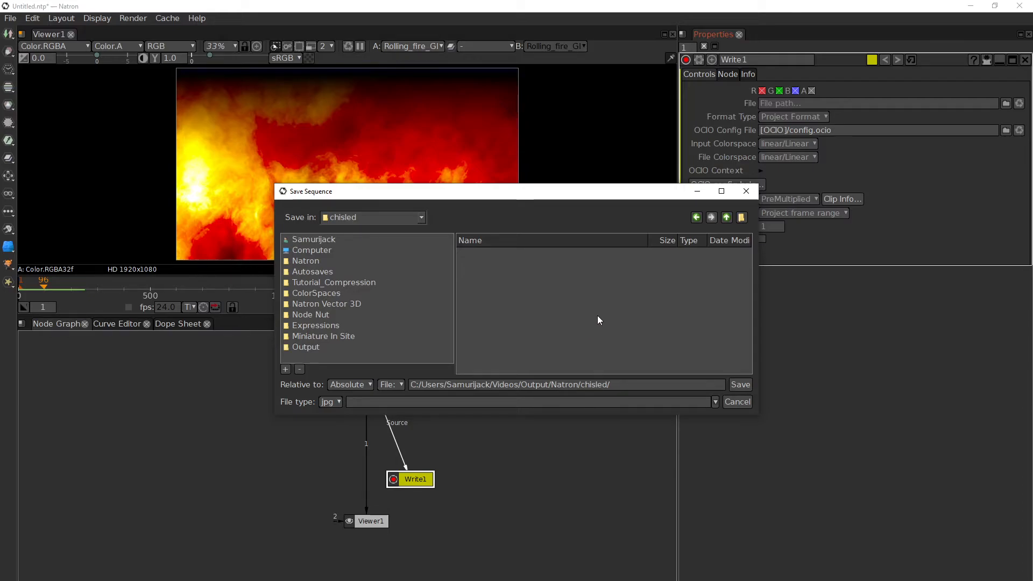
click(638, 389)
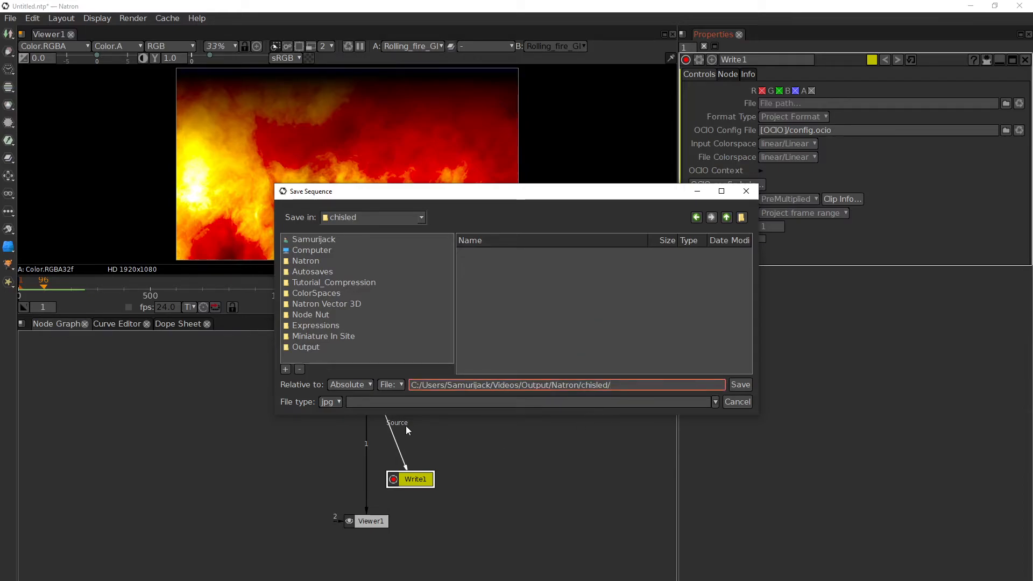
click(329, 404)
click(265, 399)
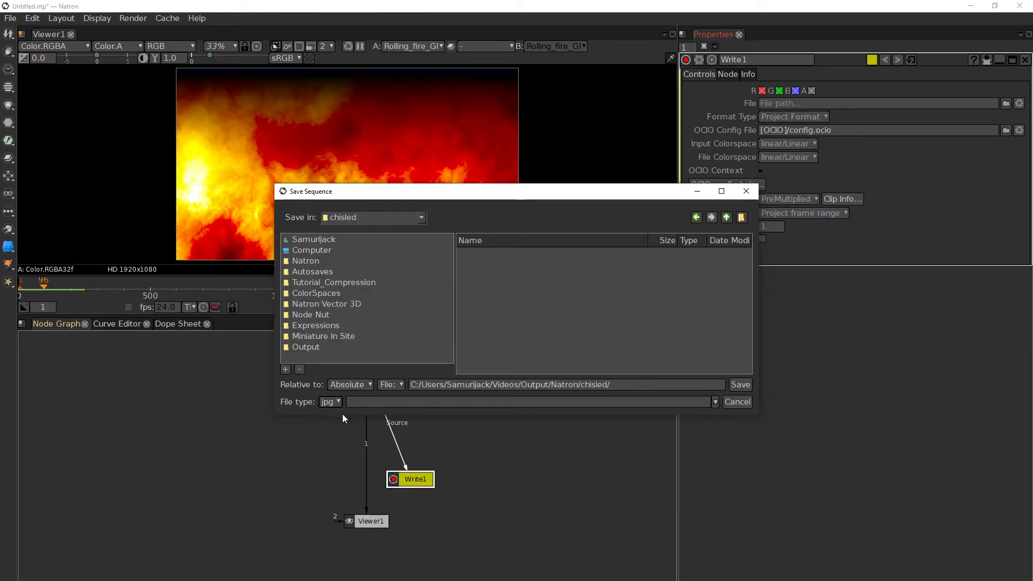
Create a new folder named exrs inside the chisled folder.
click(743, 218)
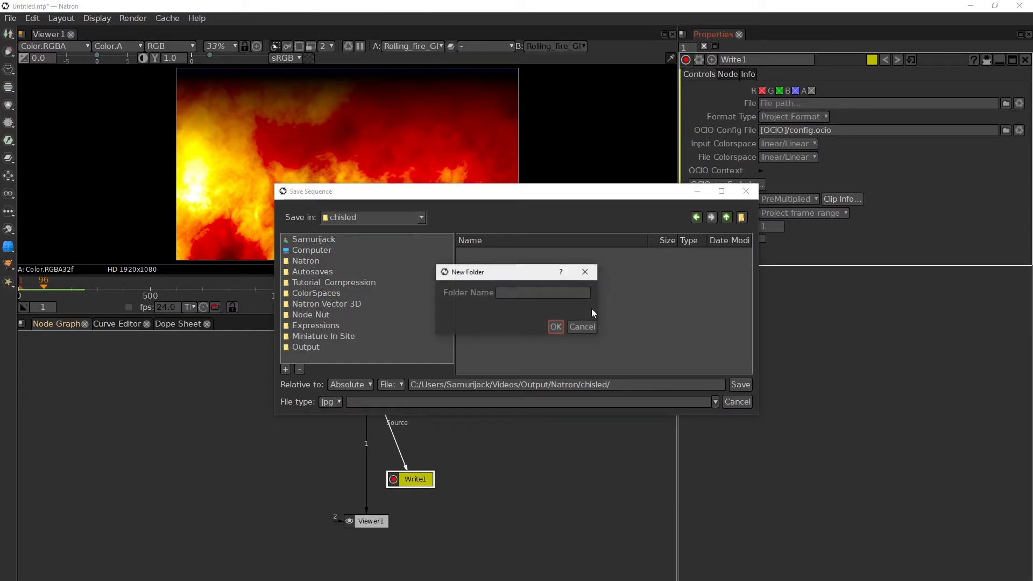
click(520, 294)
text(e)
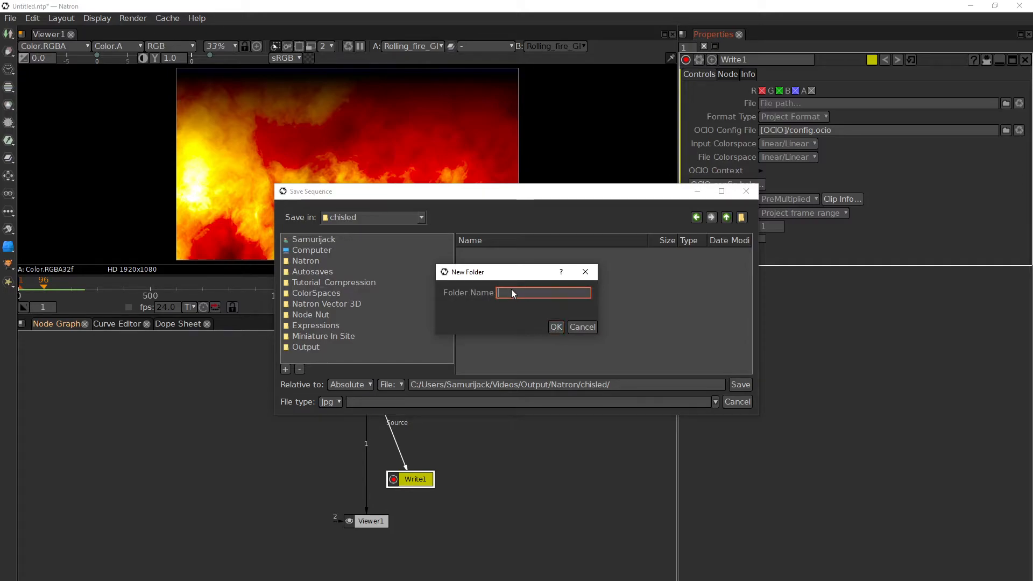
text(xrs)
click(556, 327)
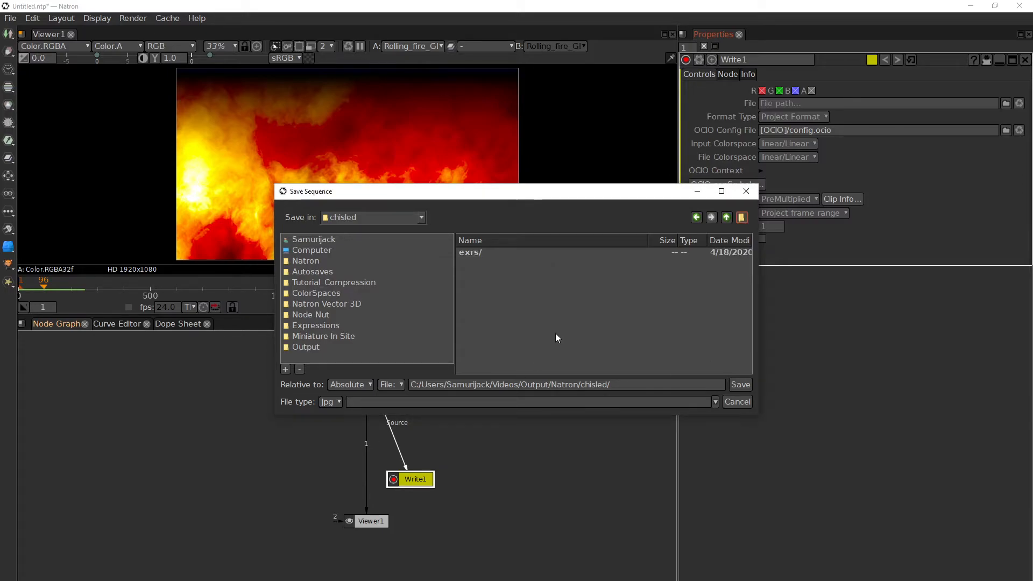
Open the exrs folder and name the output file flame####.exr.
double_click(470, 254)
click(664, 386)
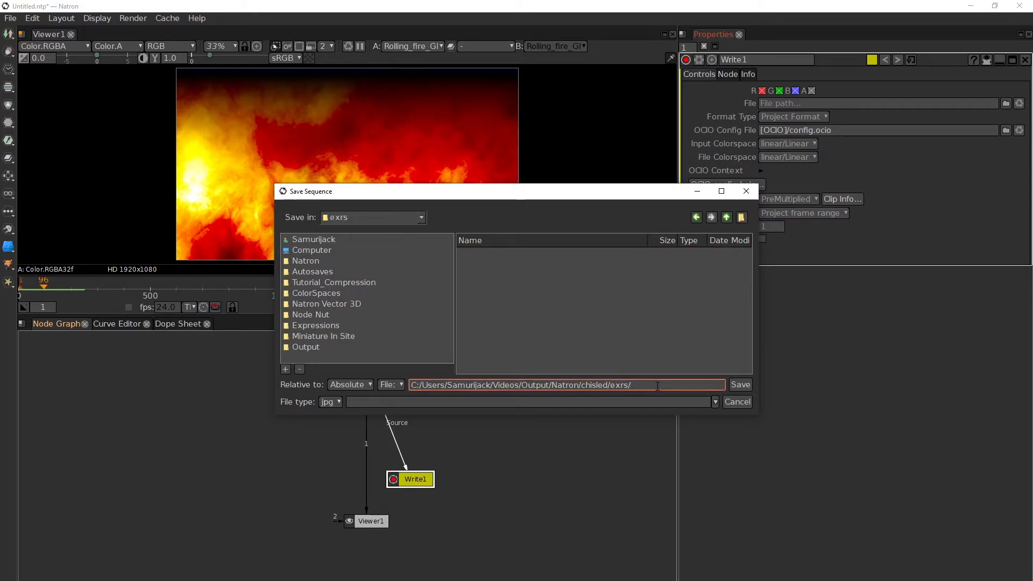
text(flame)
text(####)
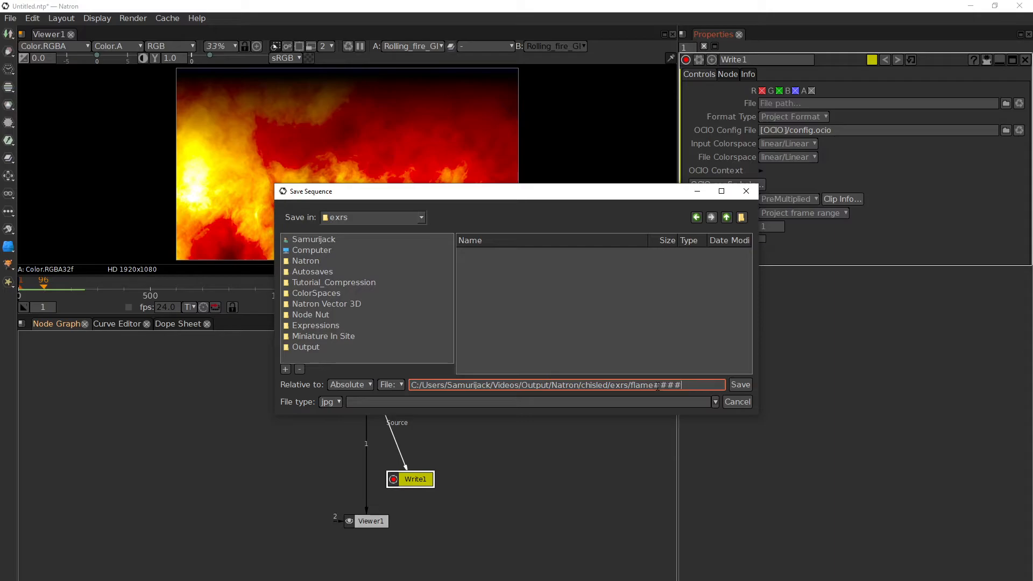
text(.exr)
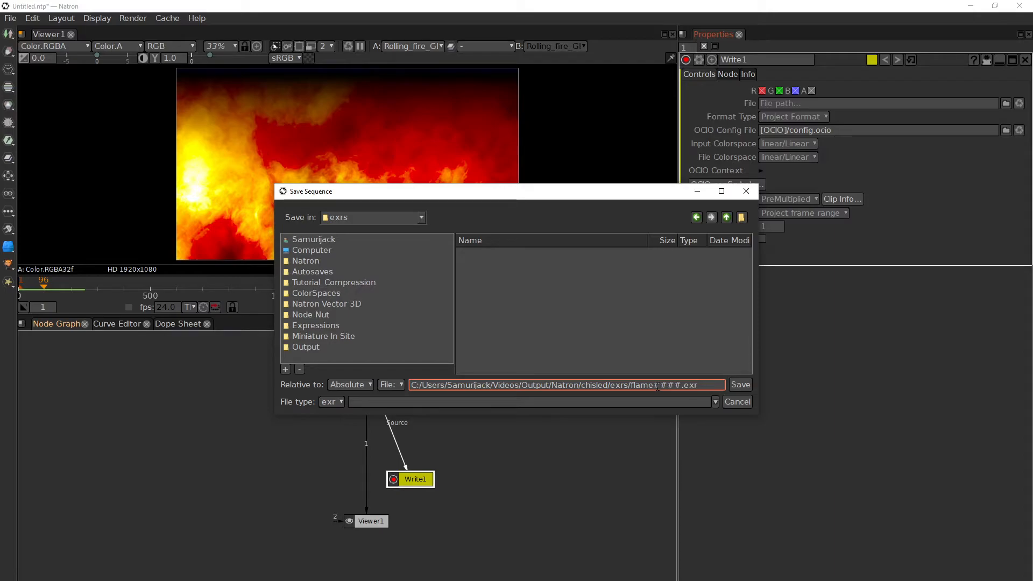
Set the output to be saved as a Sequence and save the file path to Write1.
click(387, 384)
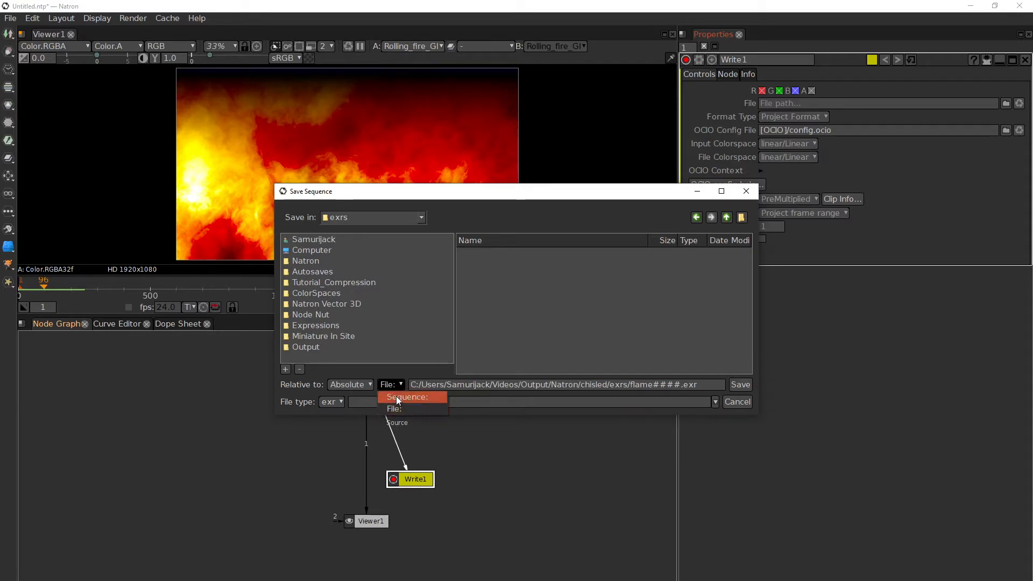
click(399, 398)
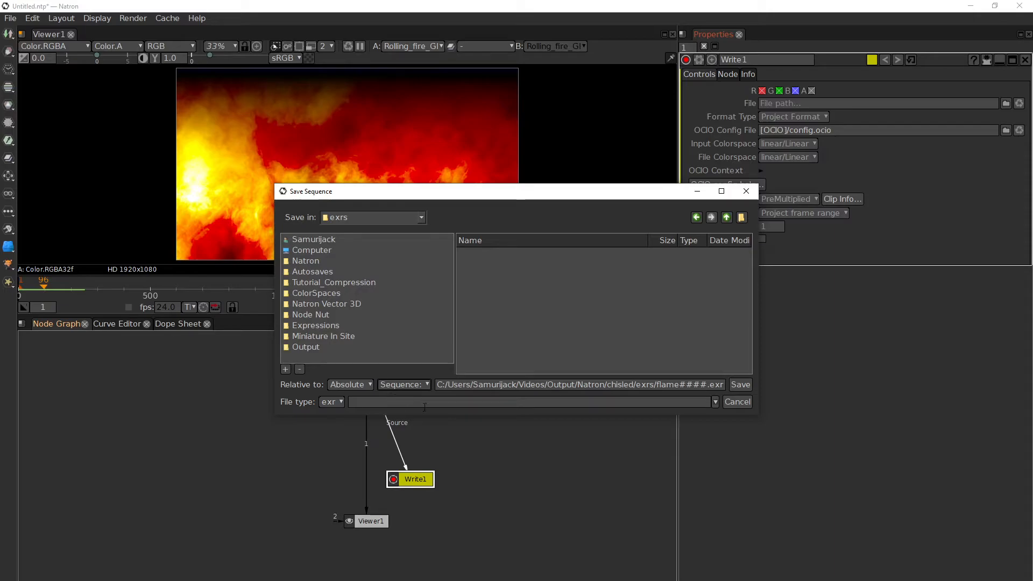
click(334, 404)
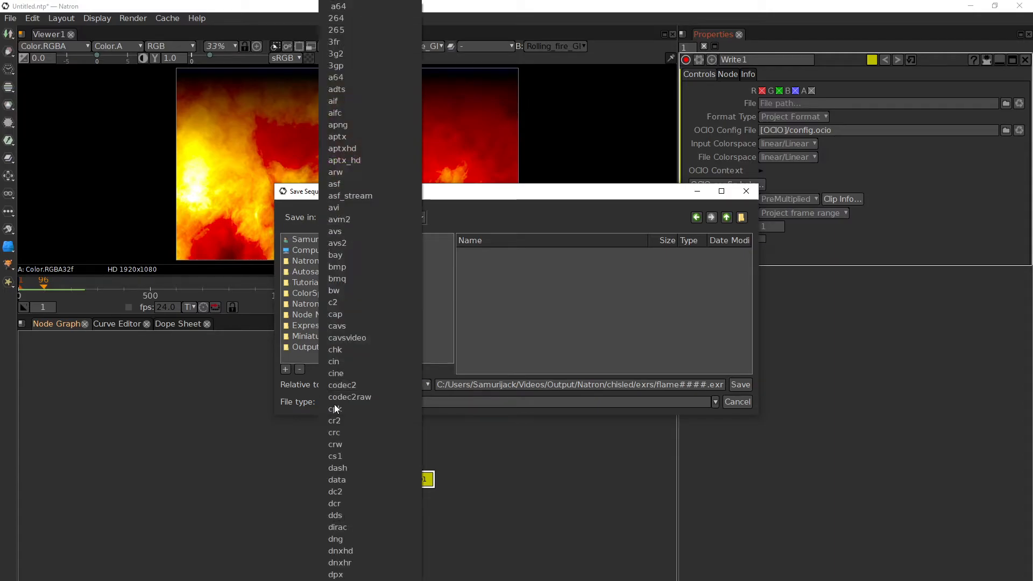
click(289, 402)
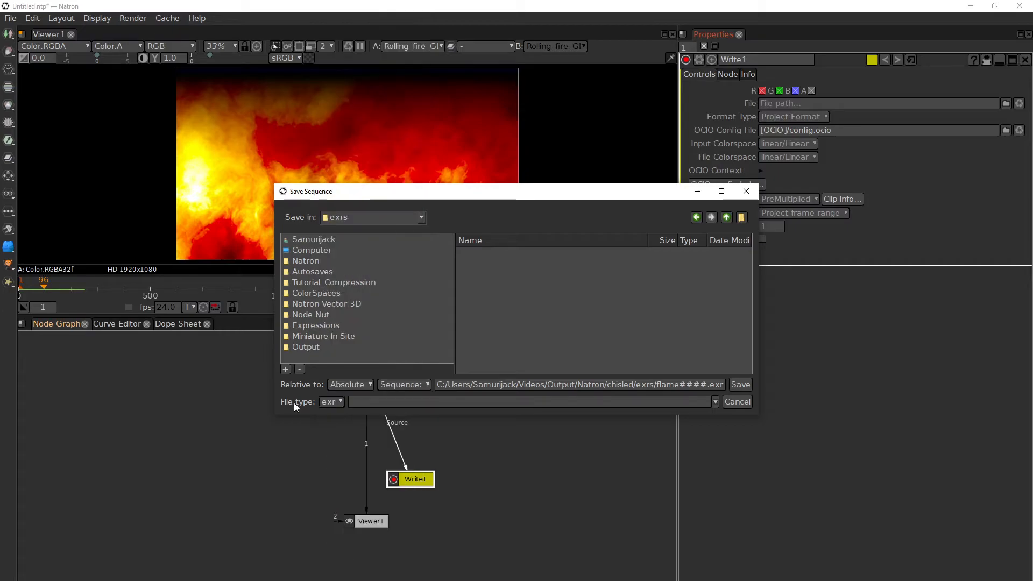
click(745, 386)
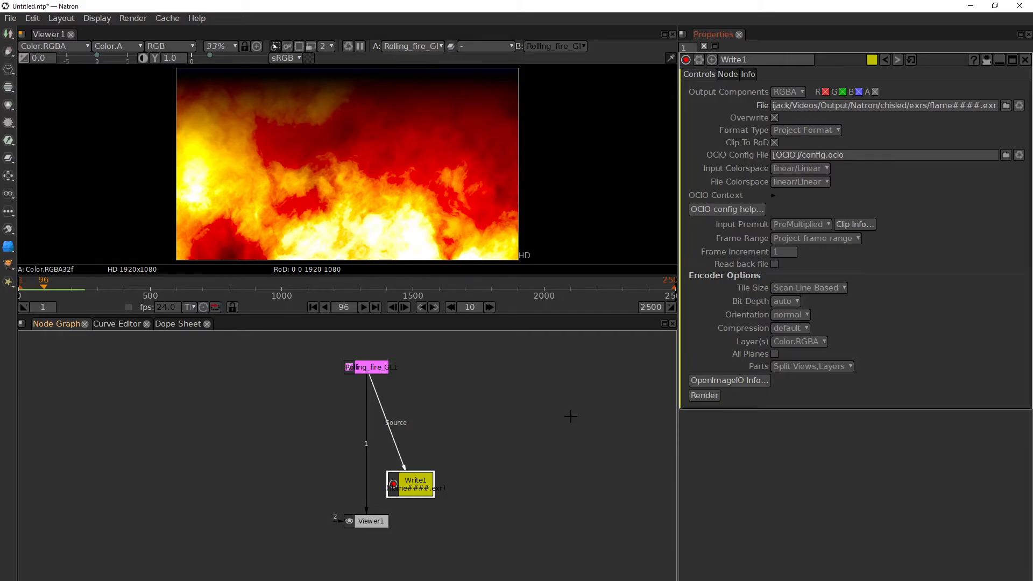
Set Write1's EXR compression to dwab and its bit depth to 32f.
click(796, 329)
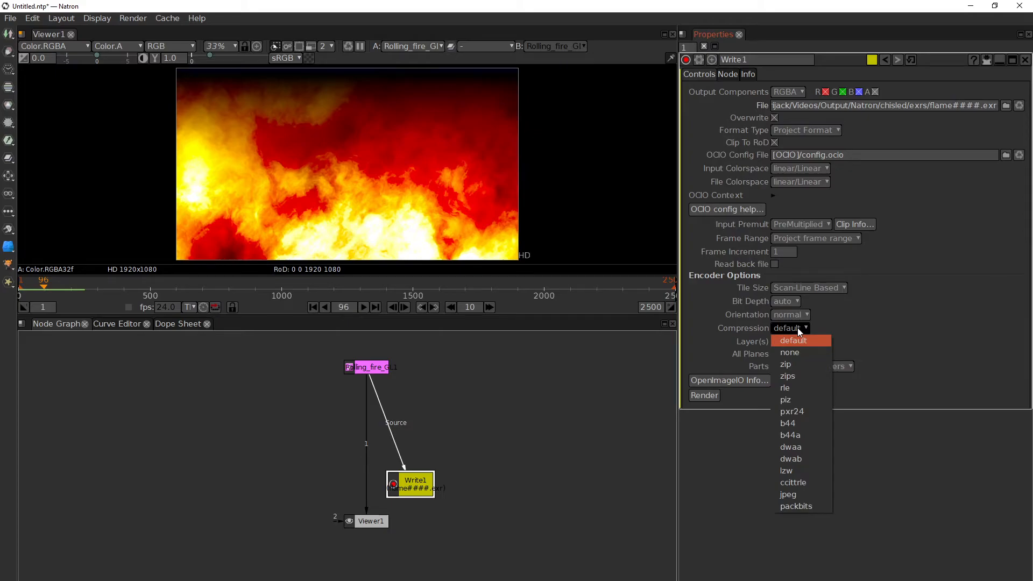
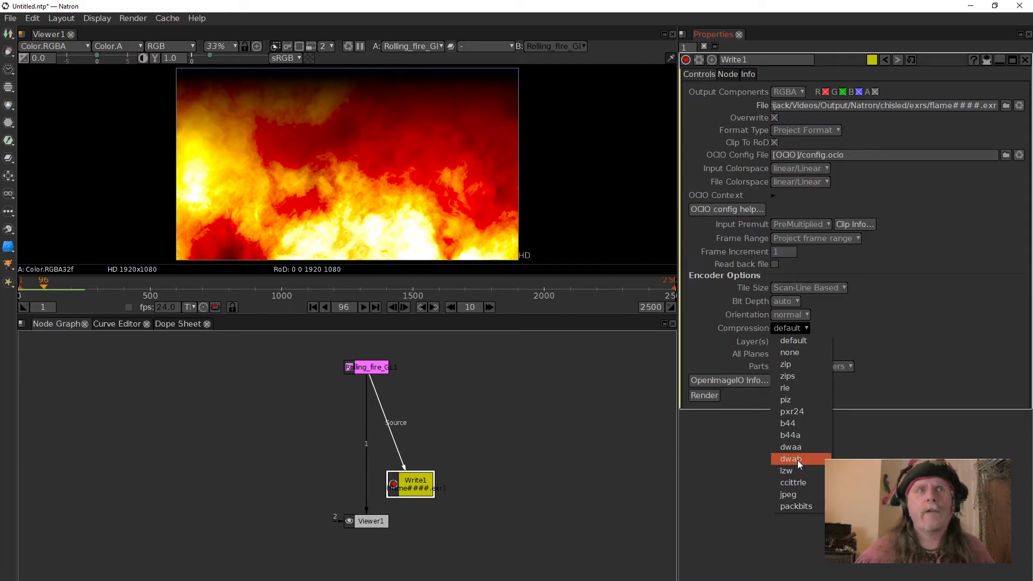
click(798, 460)
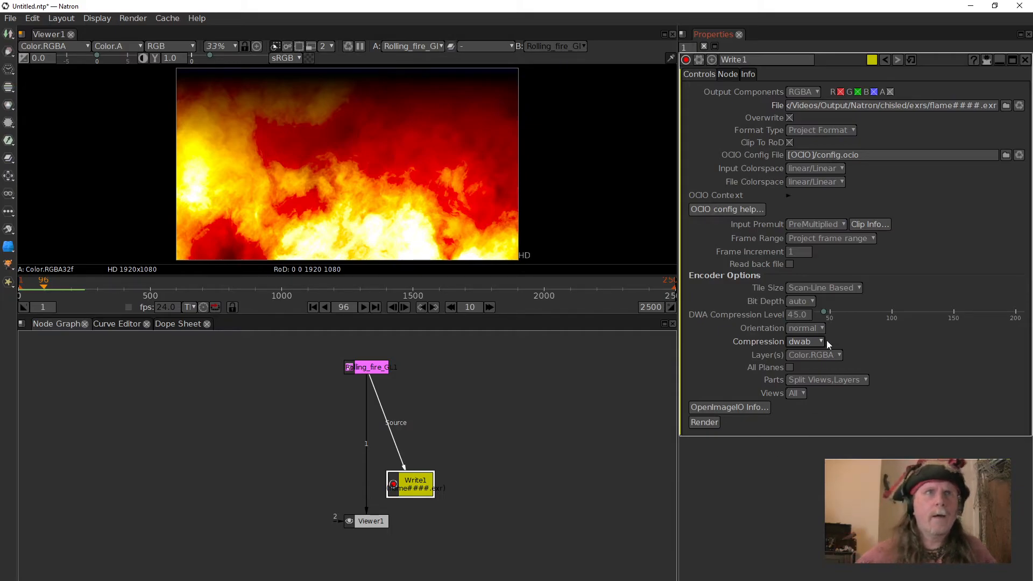
click(806, 302)
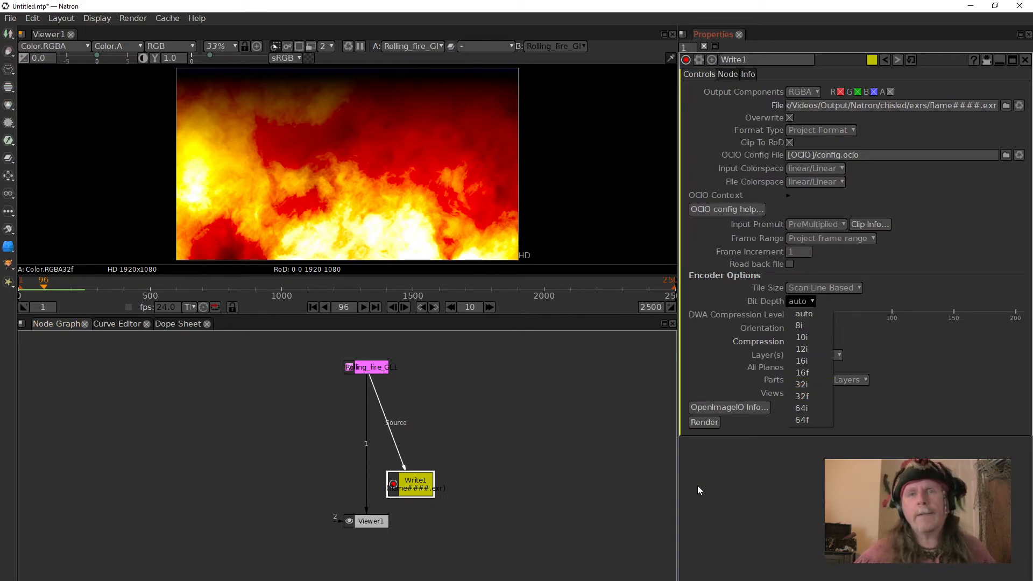
click(803, 396)
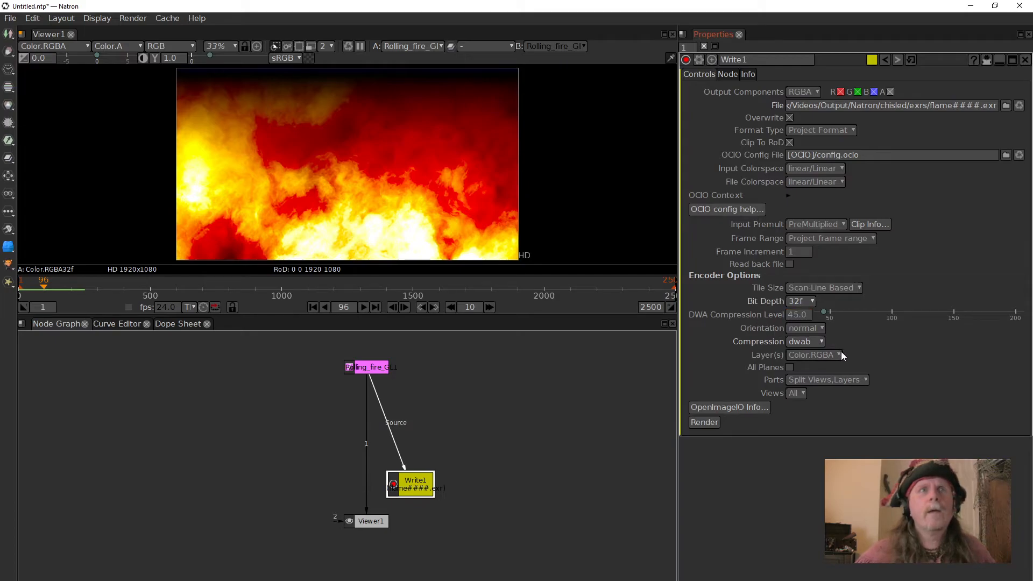
click(796, 343)
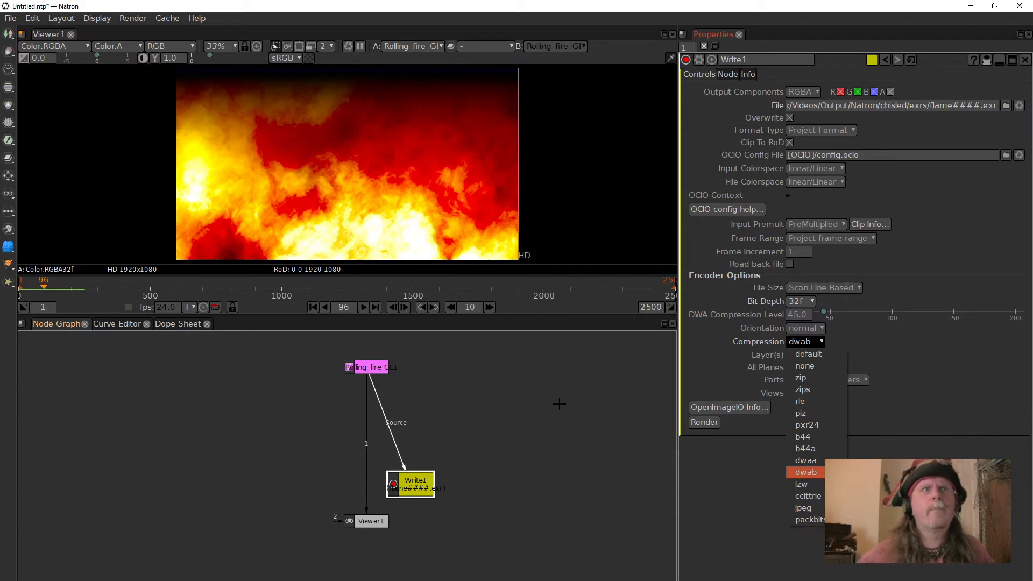
click(557, 404)
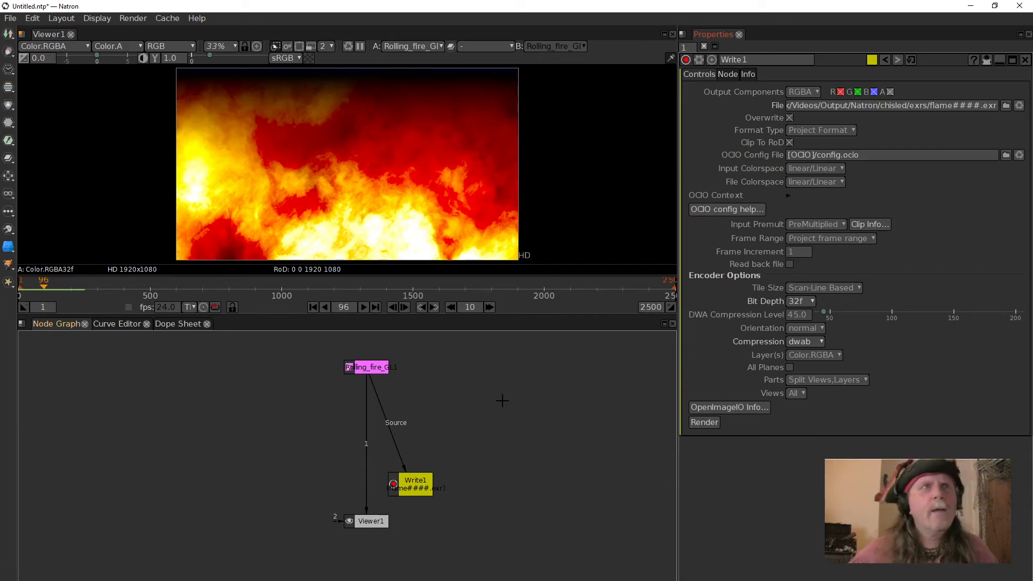
click(421, 489)
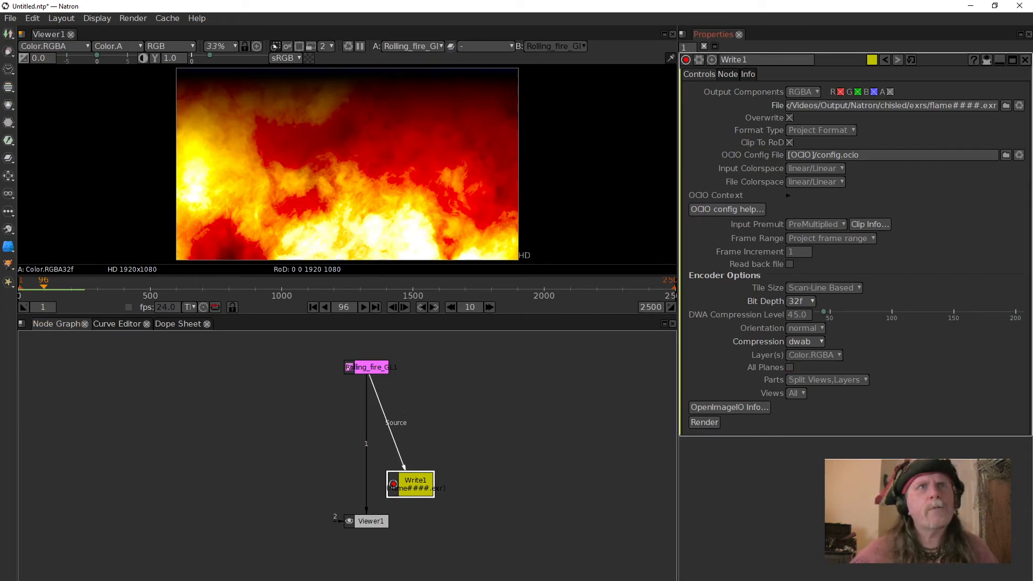
Switch to File Explorer and open the rollingfire folder to examine the sizes of the rendered EXR files.
key(alt+Tab)
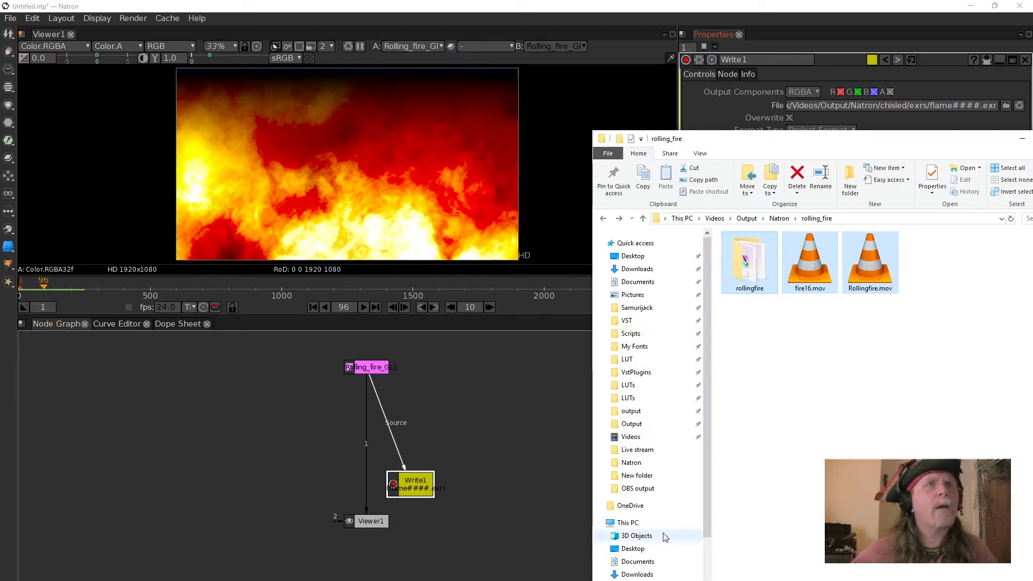
click(750, 262)
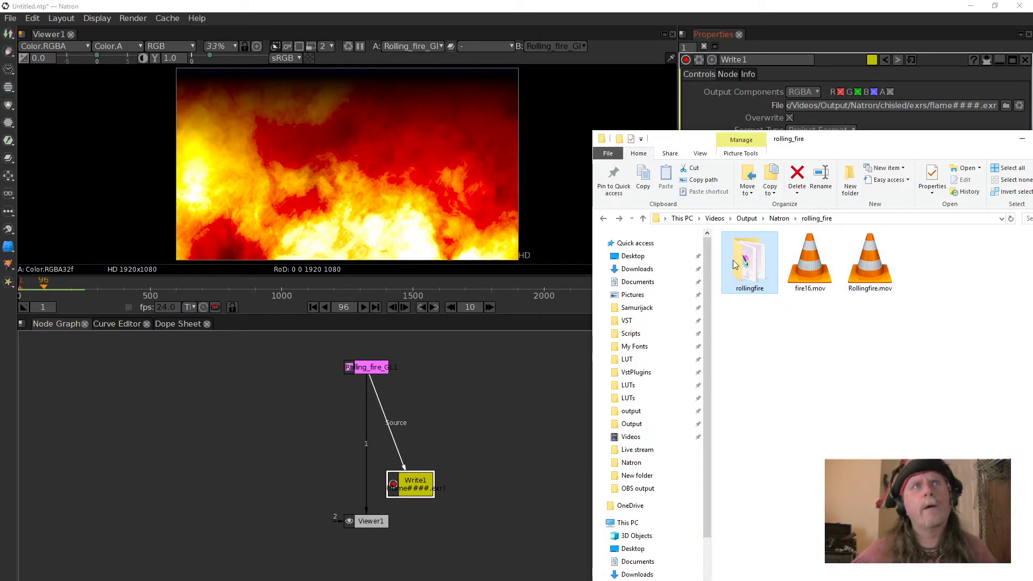
double_click(751, 280)
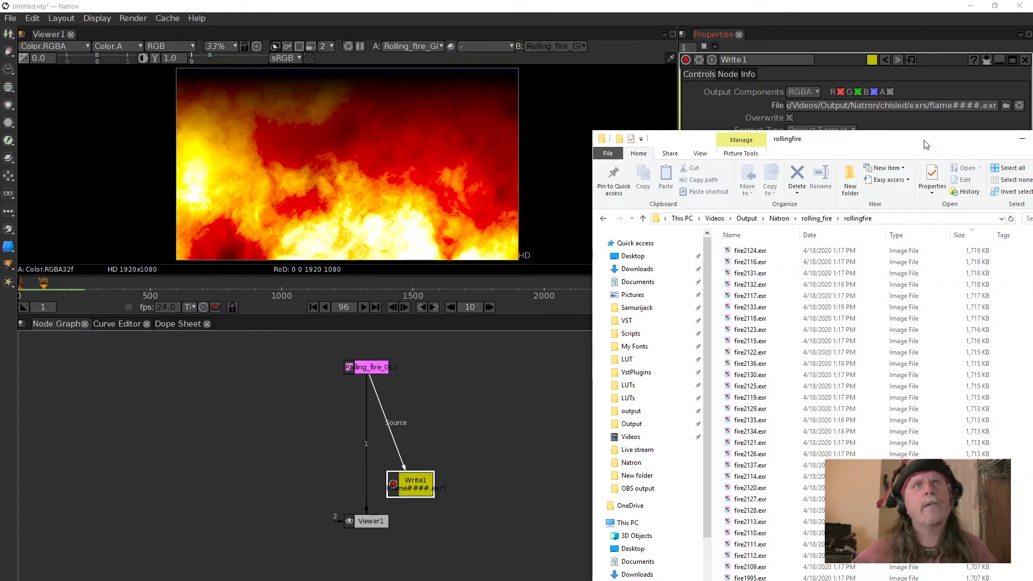
drag(927, 144, 827, 136)
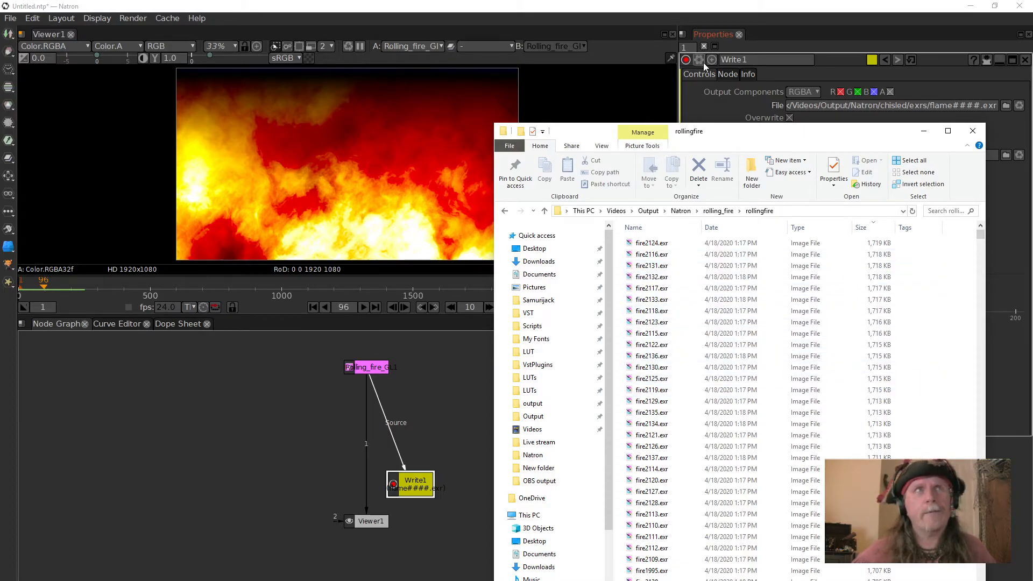
Return to the Chiseled_001 project in Natron and delete the Read3 and Read2 movie nodes.
drag(769, 142, 1032, 118)
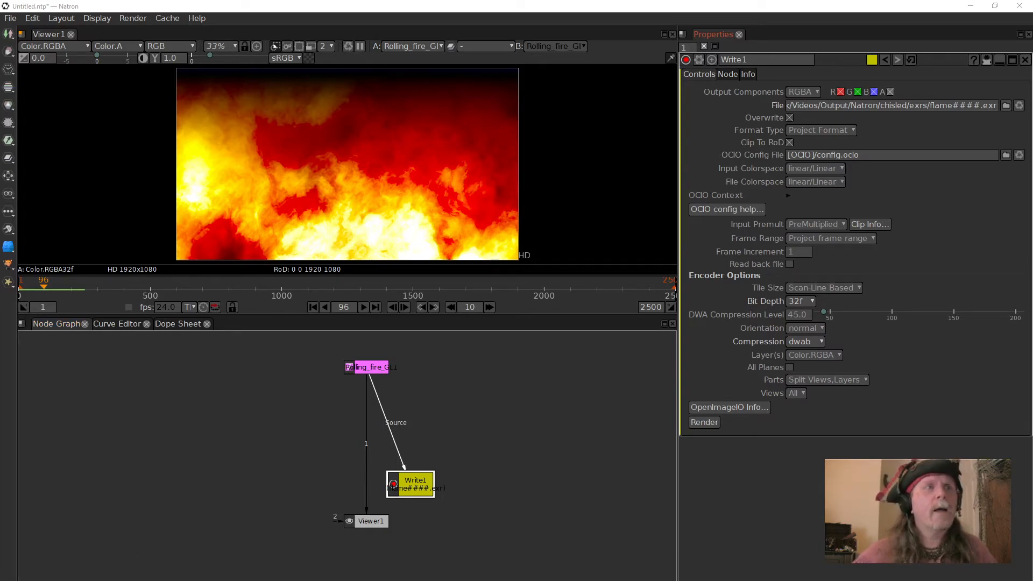
click(573, 577)
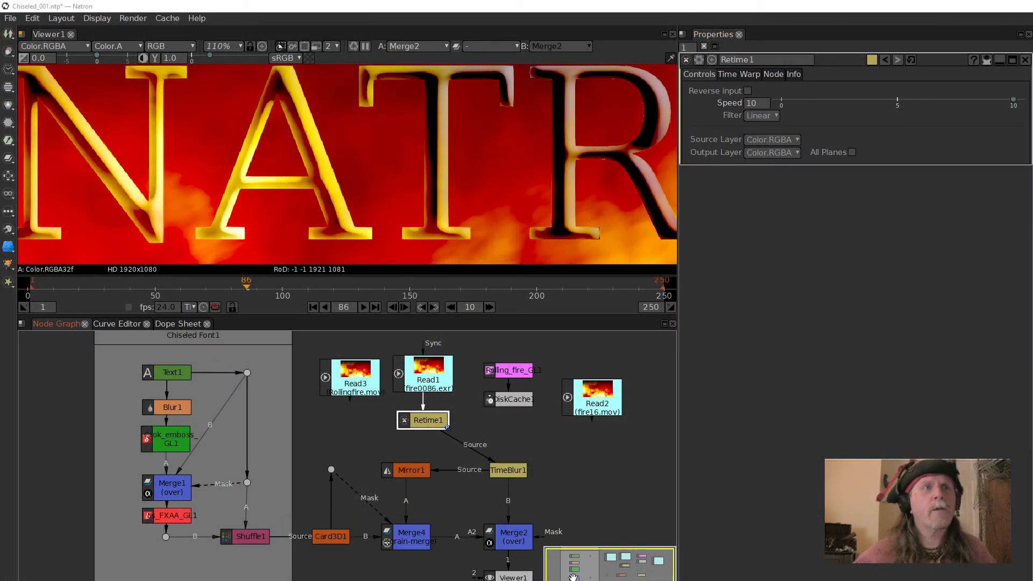
click(345, 388)
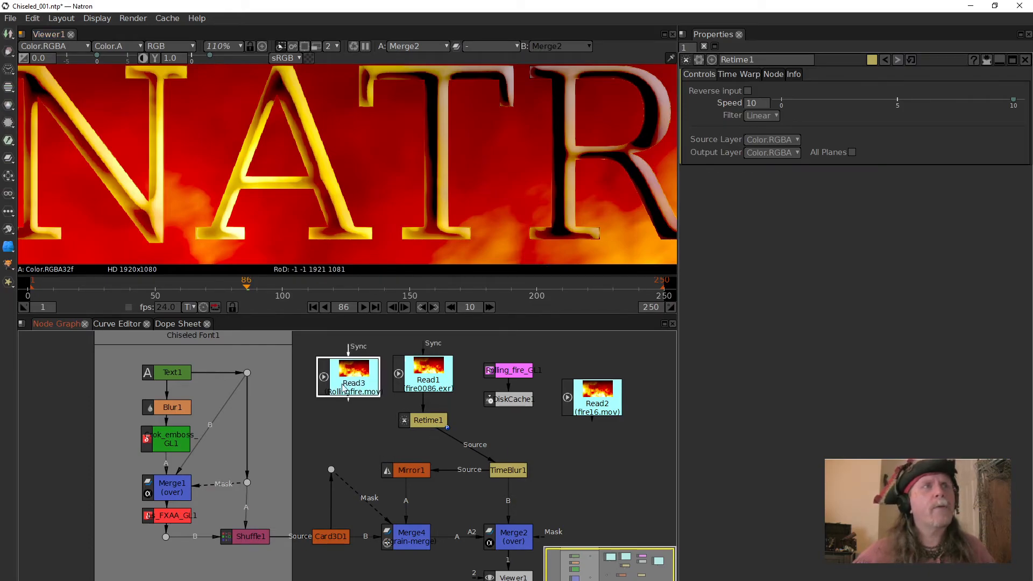
key(Delete)
click(605, 406)
key(Delete)
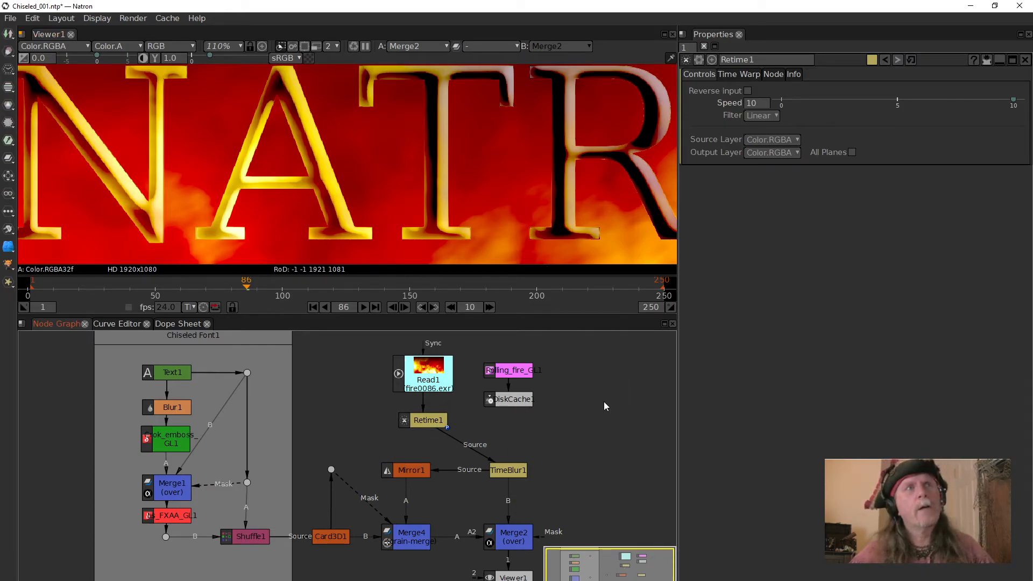
Move Retime1 slightly further below Read1 and fit the whole NATRON composite in the viewer.
mouse_move(428, 421)
mouse_down()
mouse_move(506, 429)
mouse_move(429, 426)
mouse_up()
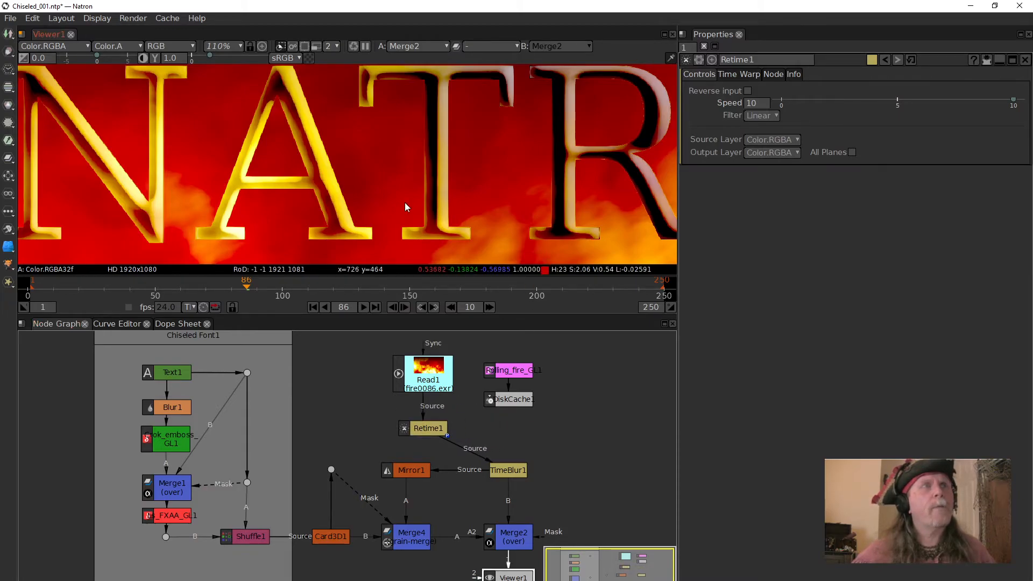
key(f)
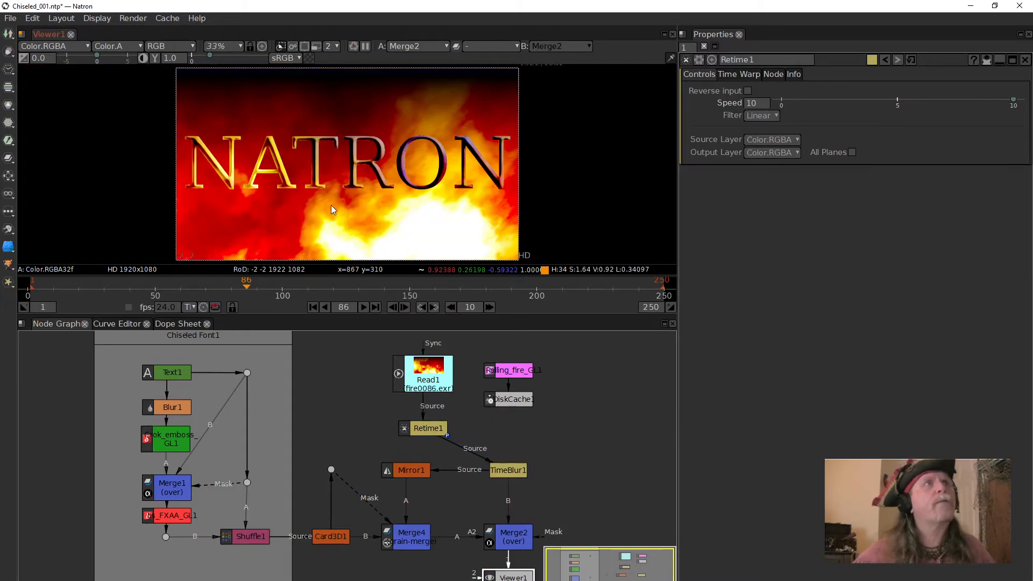
click(418, 436)
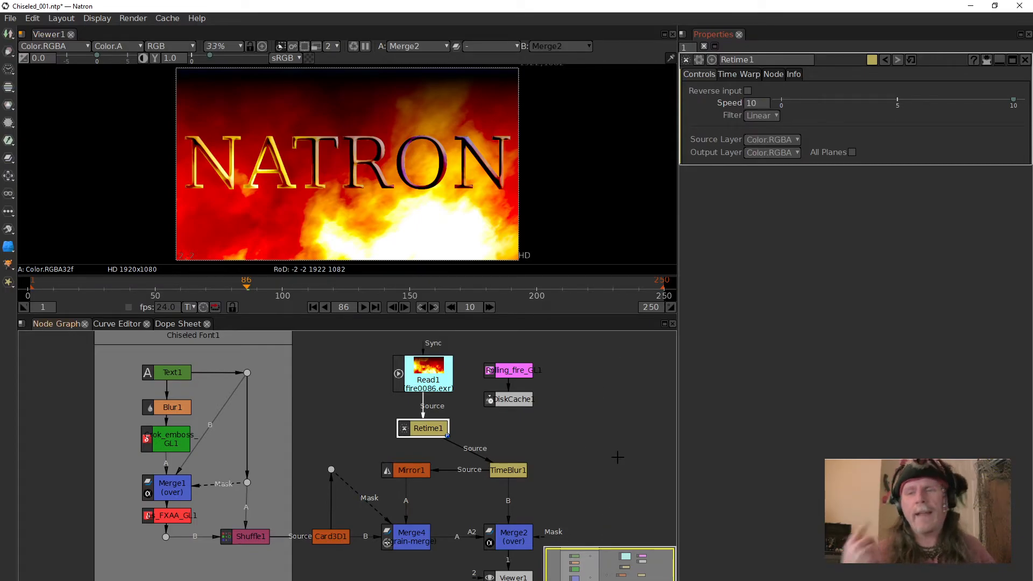
Switch to the Untitled fire project and open Rolling_fire_GL1's settings to examine its speed and timing values.
click(461, 580)
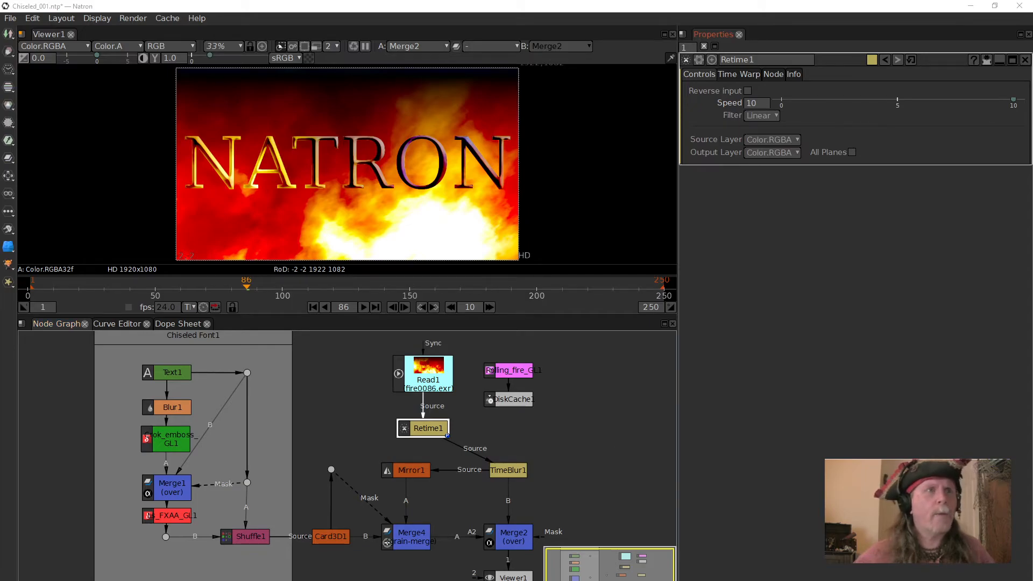
click(461, 557)
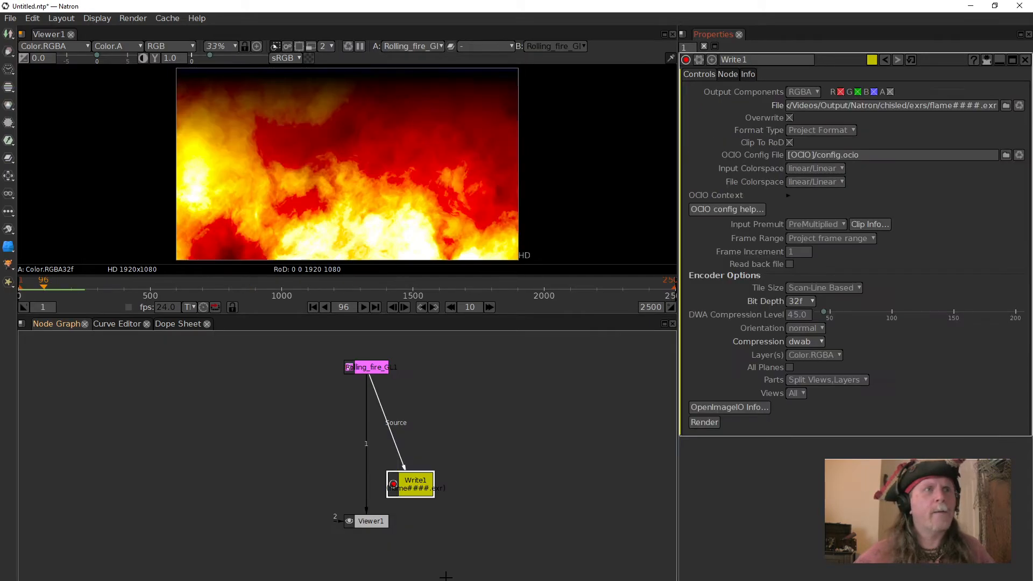
click(363, 367)
click(787, 307)
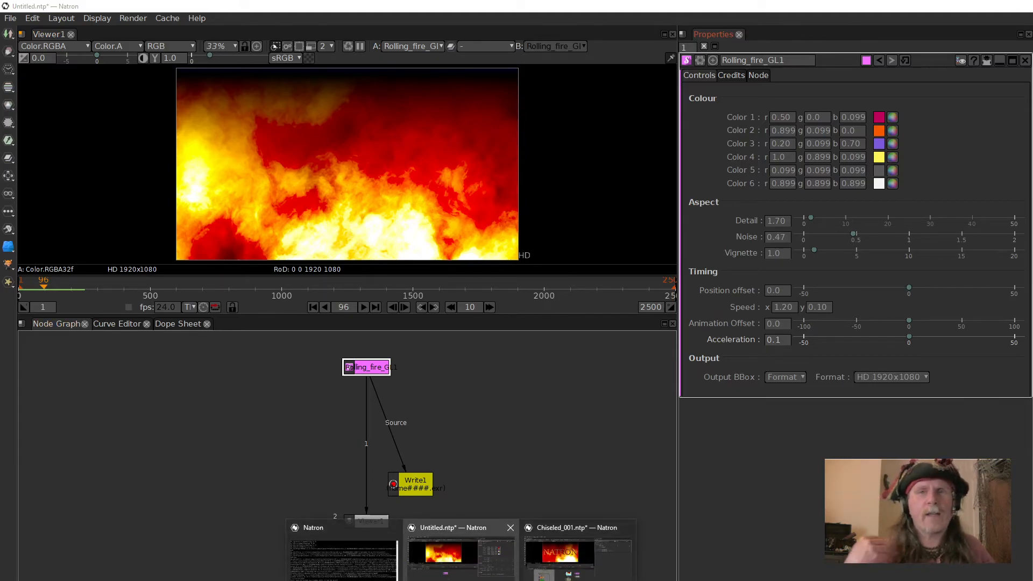
Switch back to the Chiseled_001 project and examine how Retime1's Speed is set for the Read1 fire sequence.
click(556, 560)
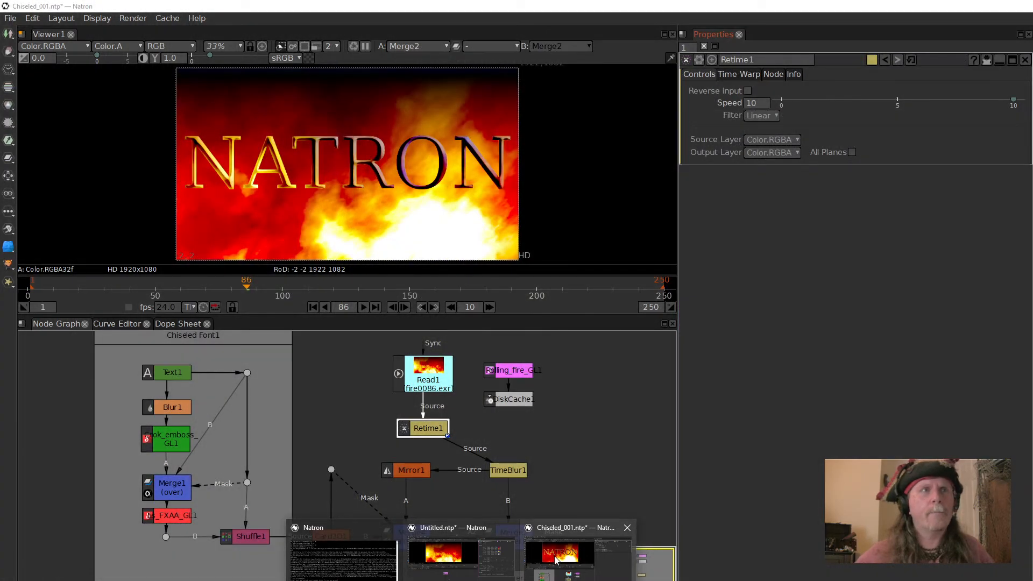
click(557, 560)
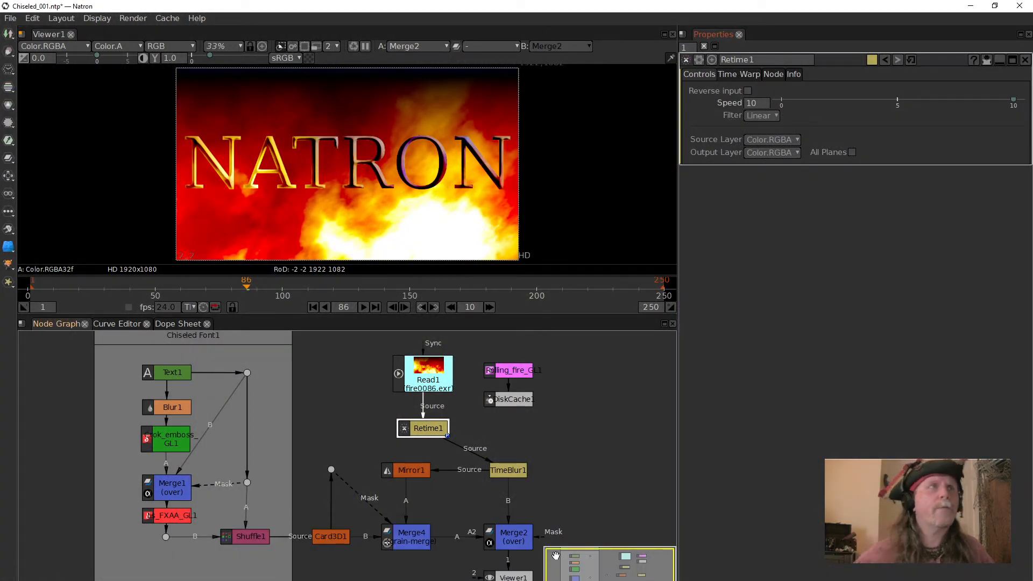
click(415, 397)
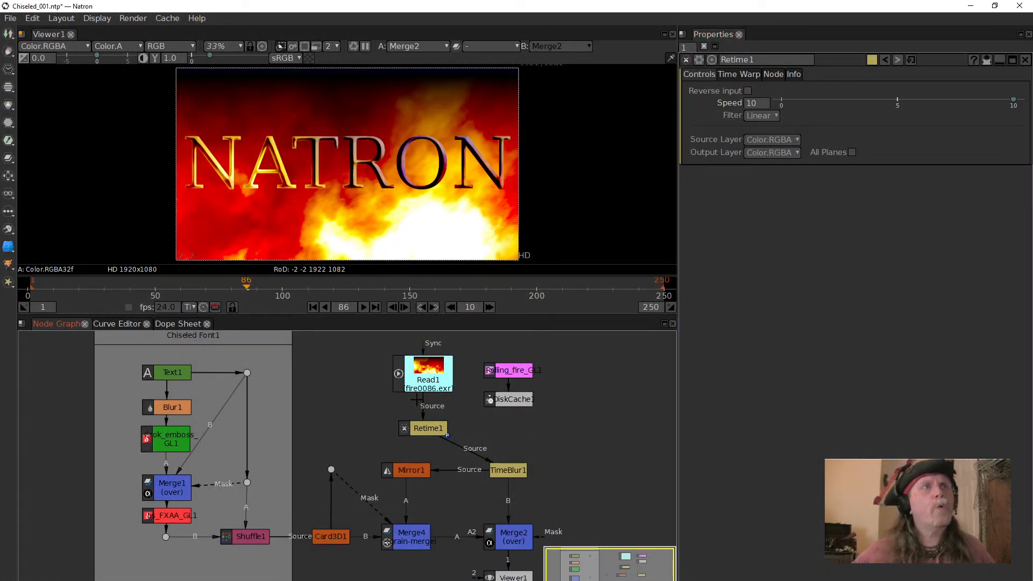
click(426, 387)
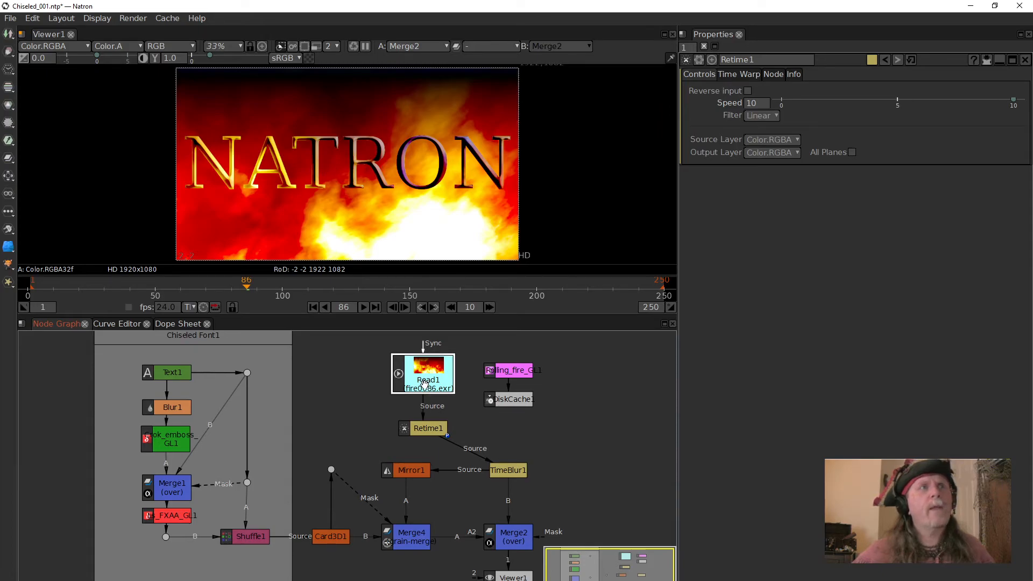
click(429, 428)
click(760, 105)
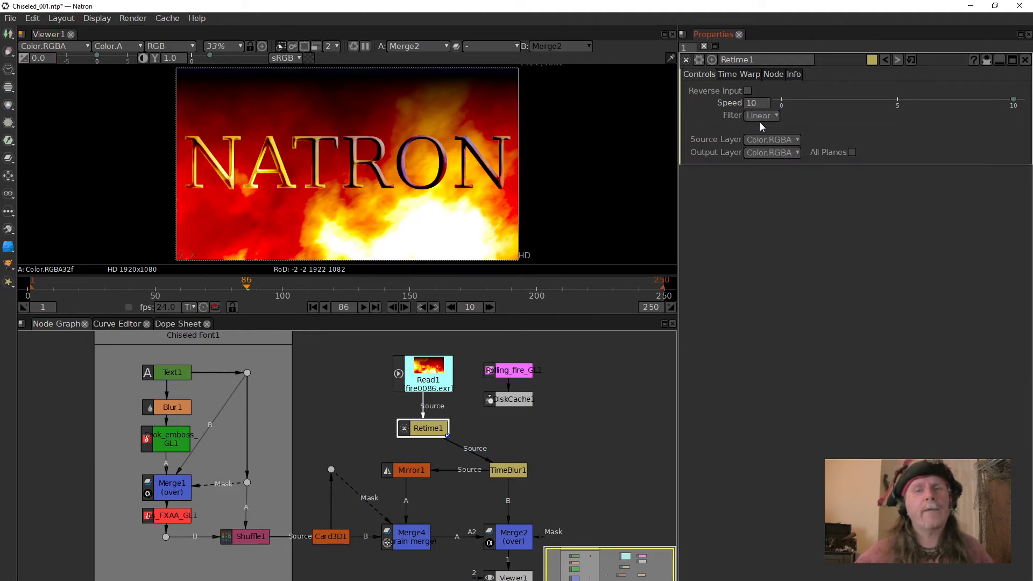
mouse_move(752, 106)
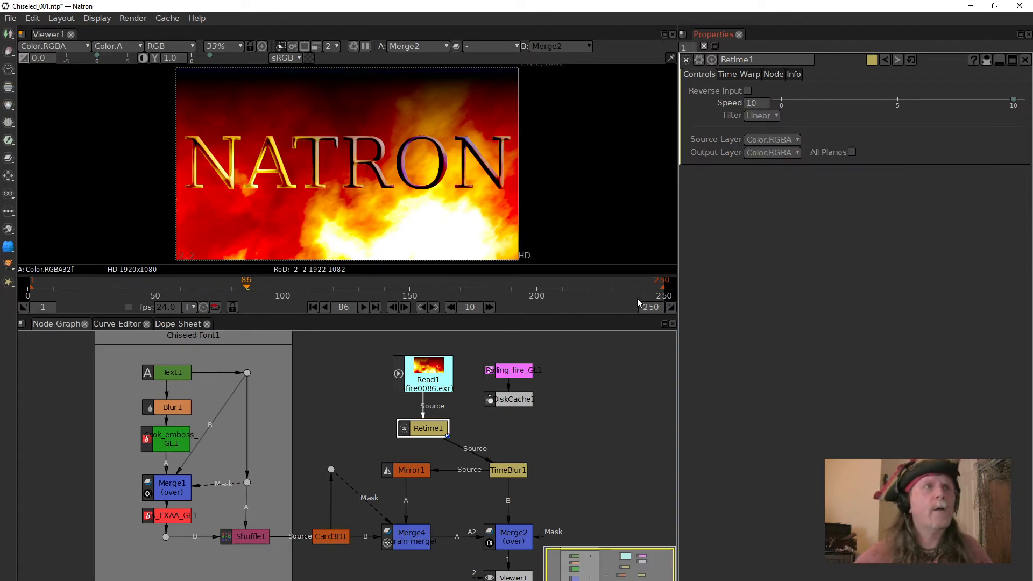
Open TimeBlur1's settings, try feeding it from DiskCache1, and reconnect its source to Retime1.
click(512, 472)
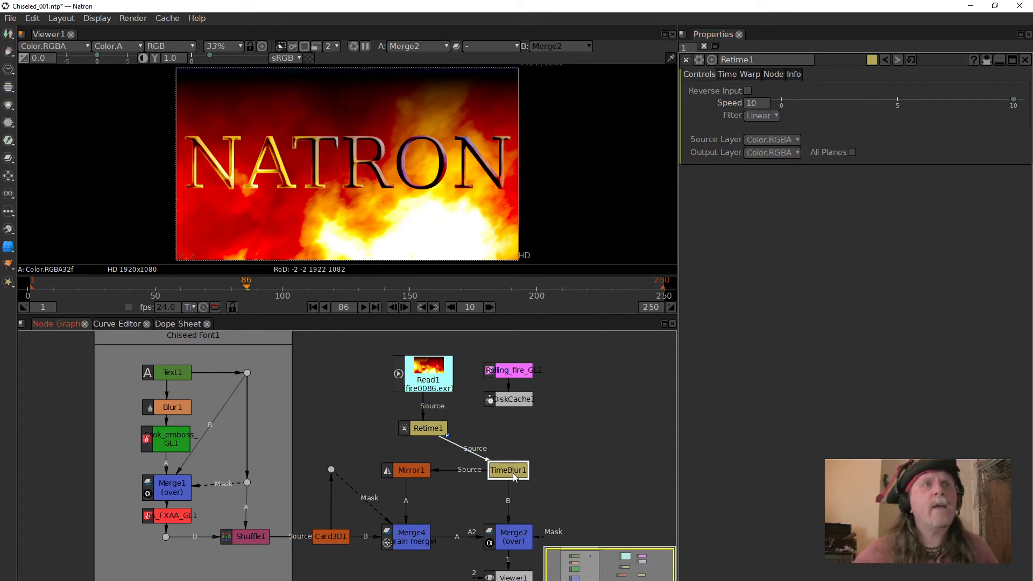
double_click(514, 475)
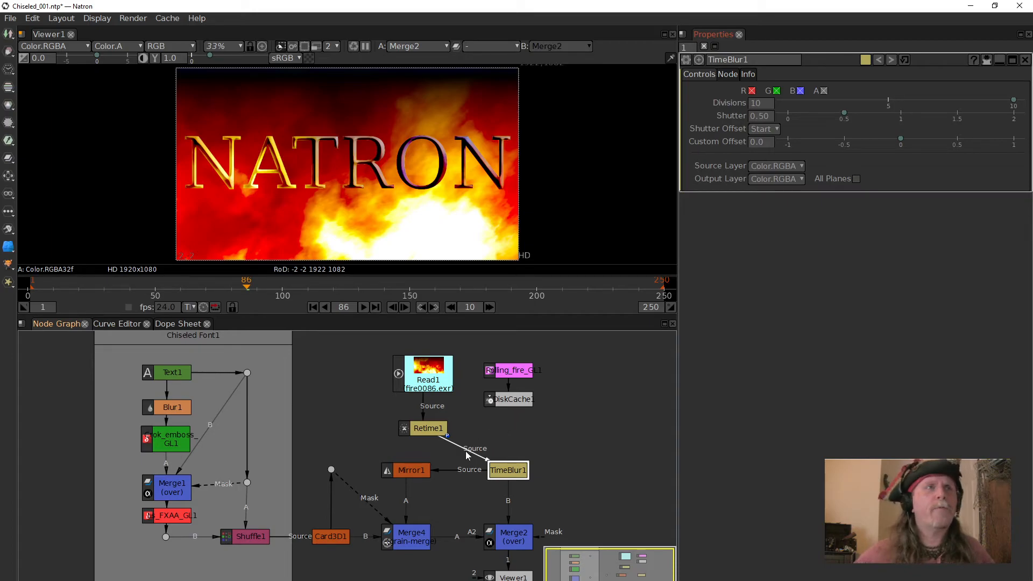
drag(467, 456, 520, 403)
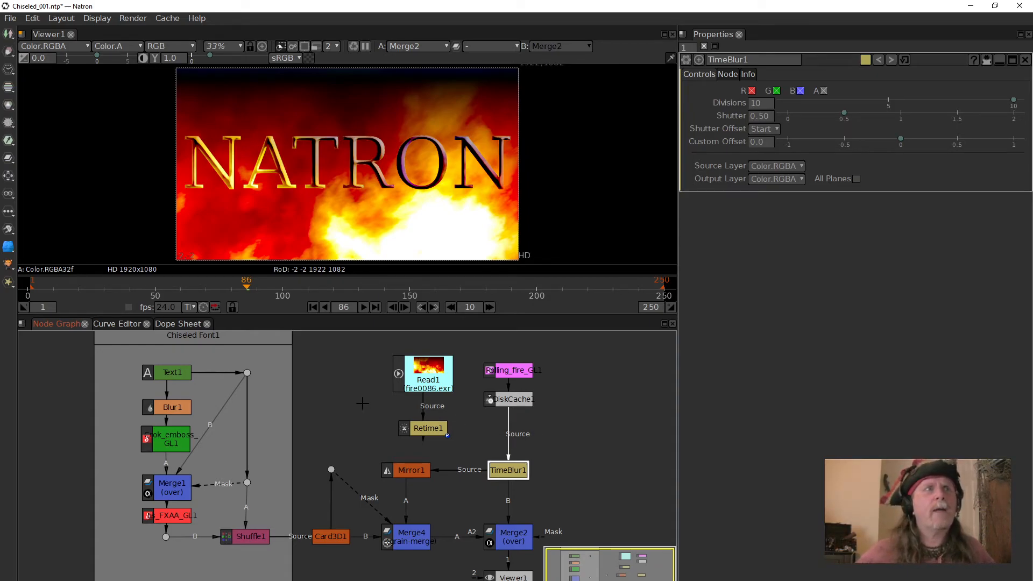
drag(508, 434, 425, 429)
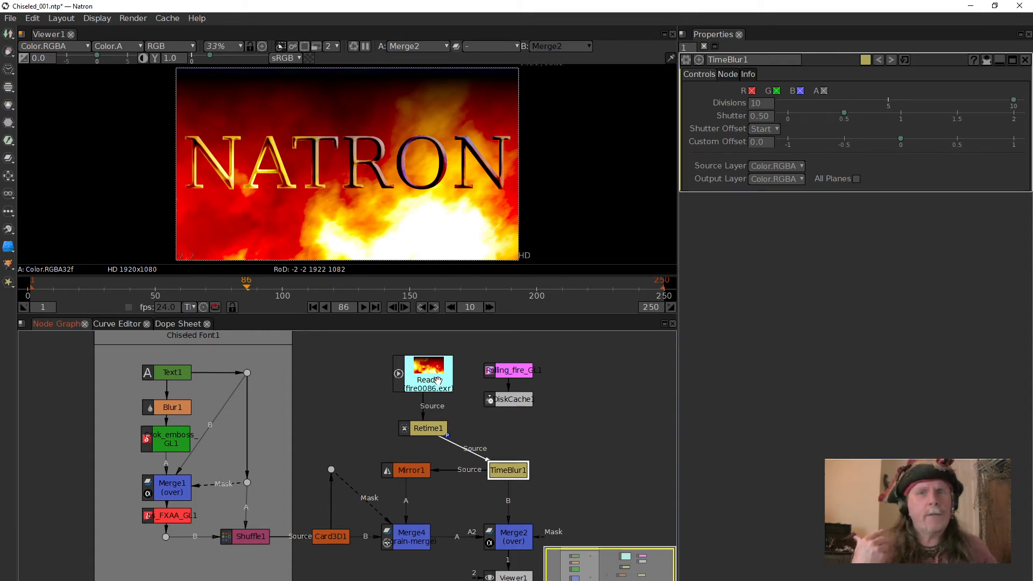
Shift Read1 slightly in the node graph, add a Precomp node and place it to the left of Read1.
drag(437, 380, 418, 371)
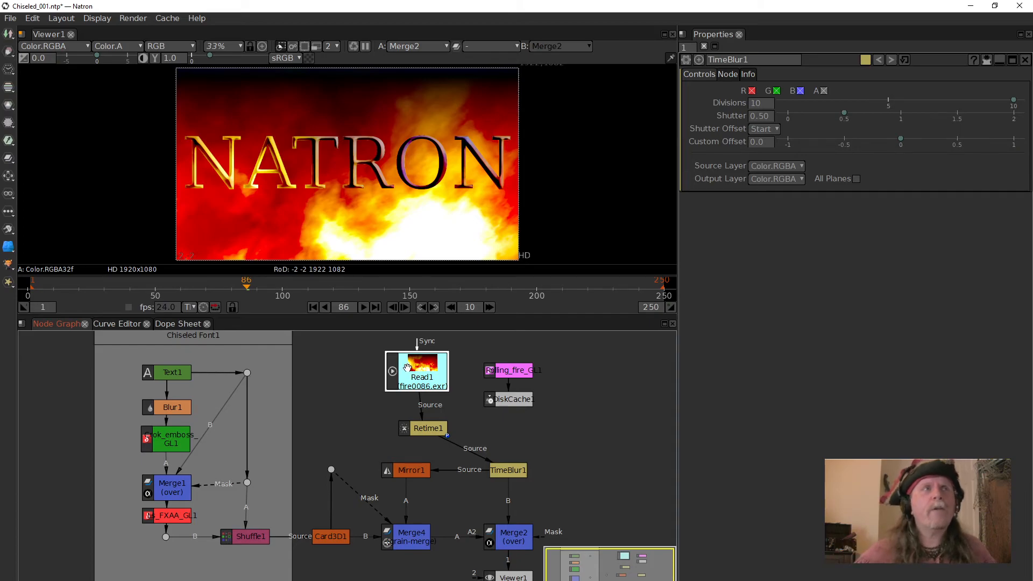
drag(411, 371, 420, 369)
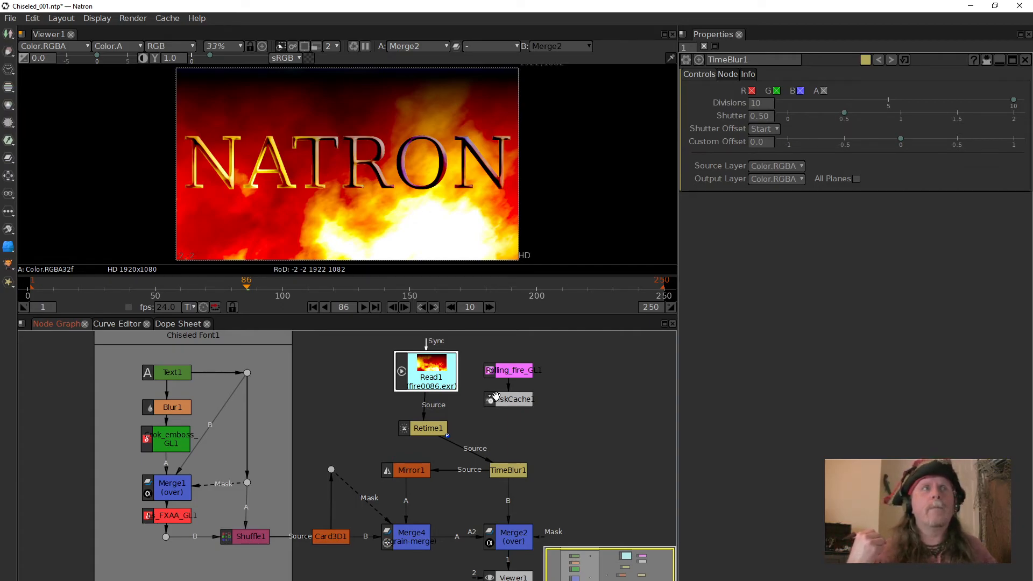
click(581, 412)
right_click(571, 413)
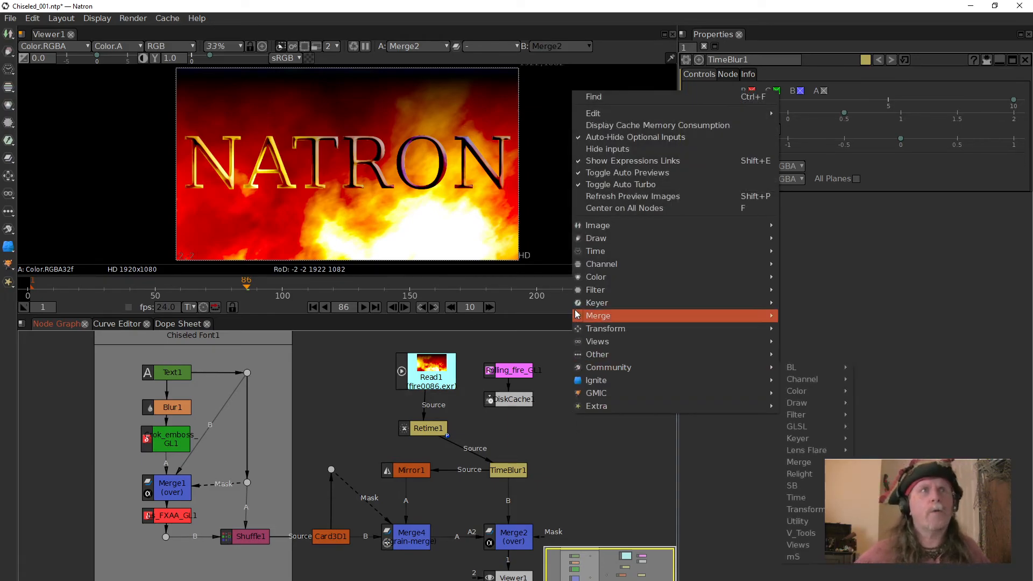
mouse_move(619, 243)
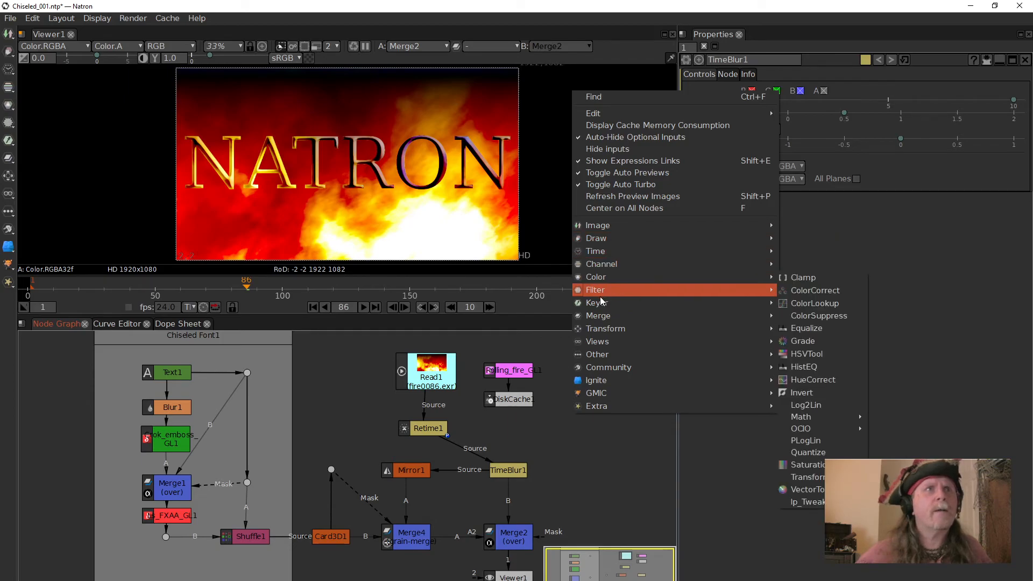
click(482, 436)
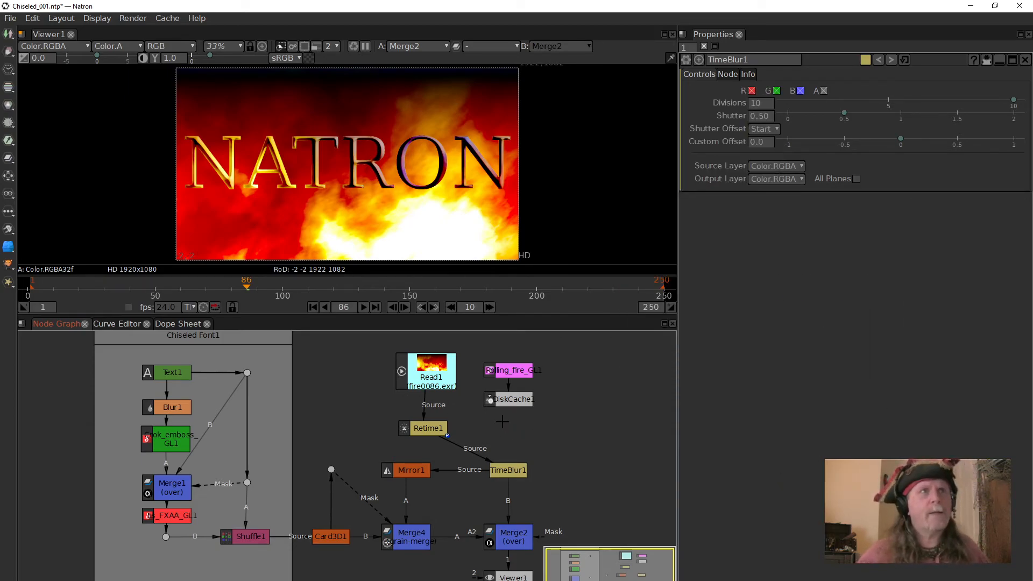
key(Tab)
text(pre)
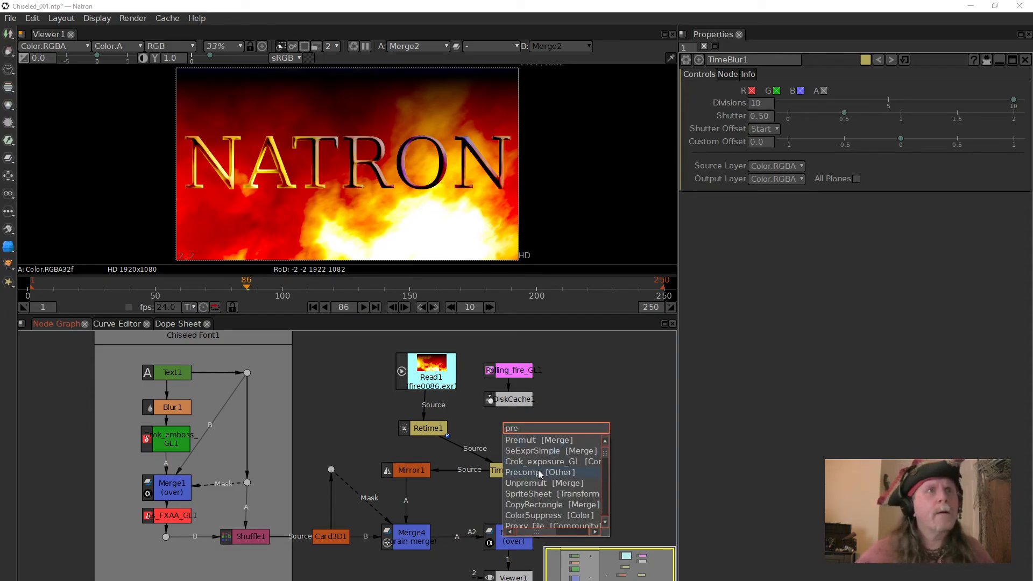
click(527, 472)
drag(559, 478, 366, 368)
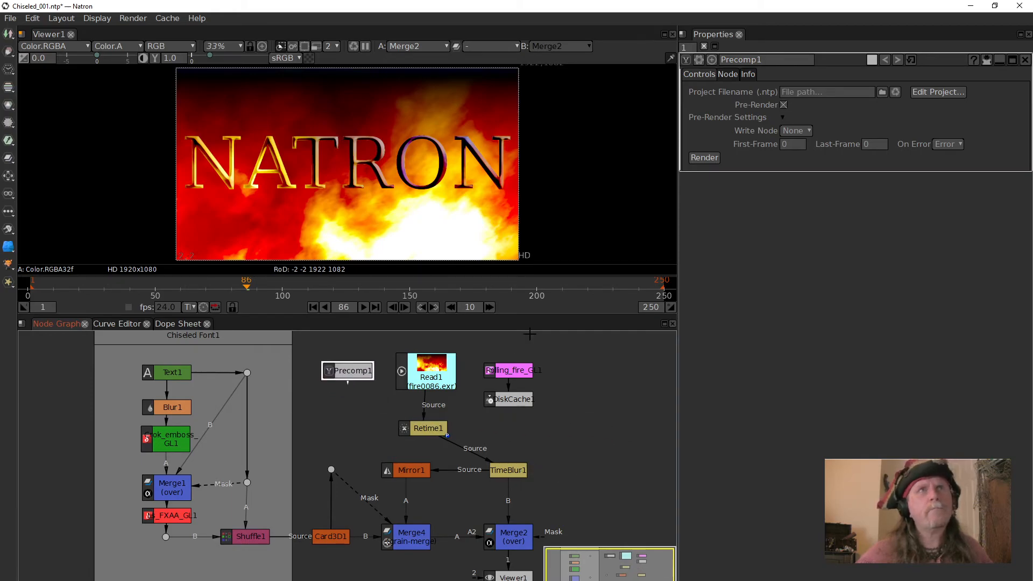
Open the settings of Read1 and of Precomp1 to compare reading EXRs with pre-rendering a project.
double_click(439, 363)
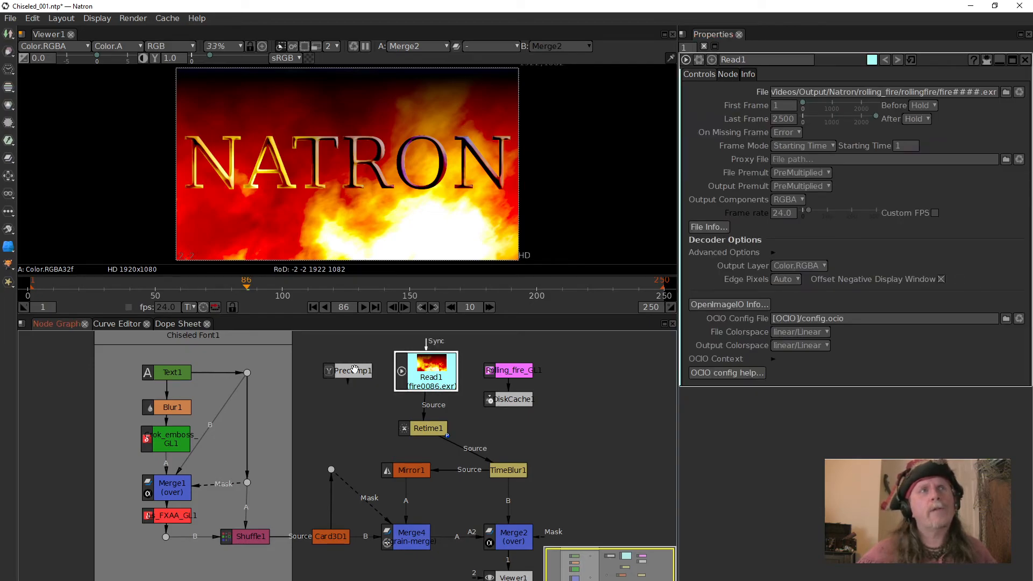
double_click(345, 372)
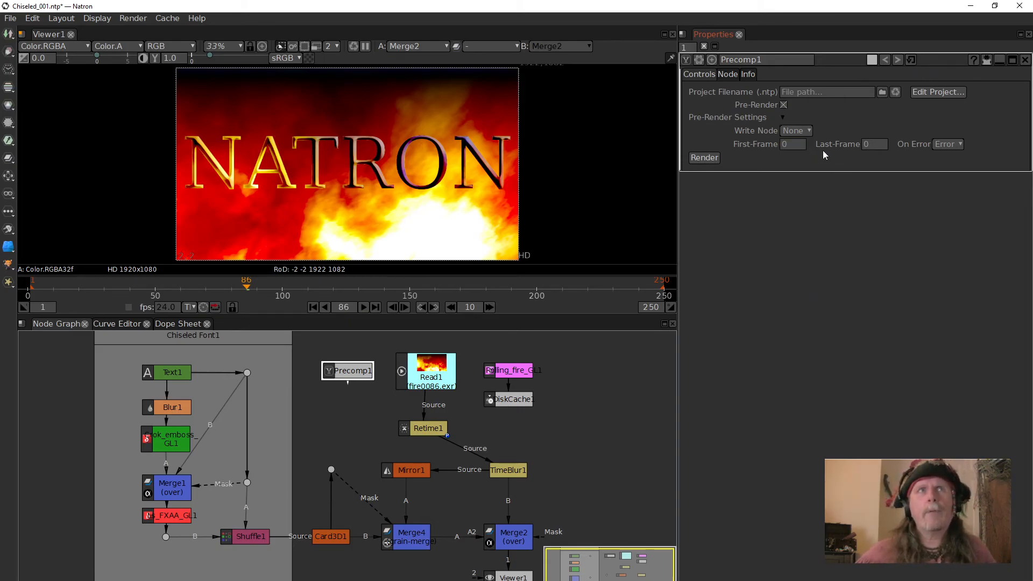
click(788, 146)
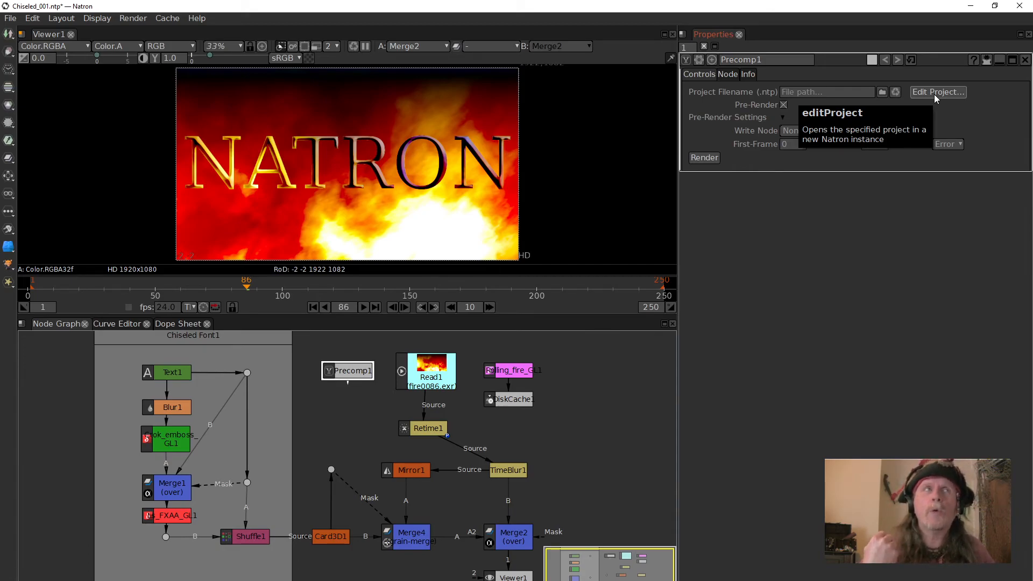
click(883, 92)
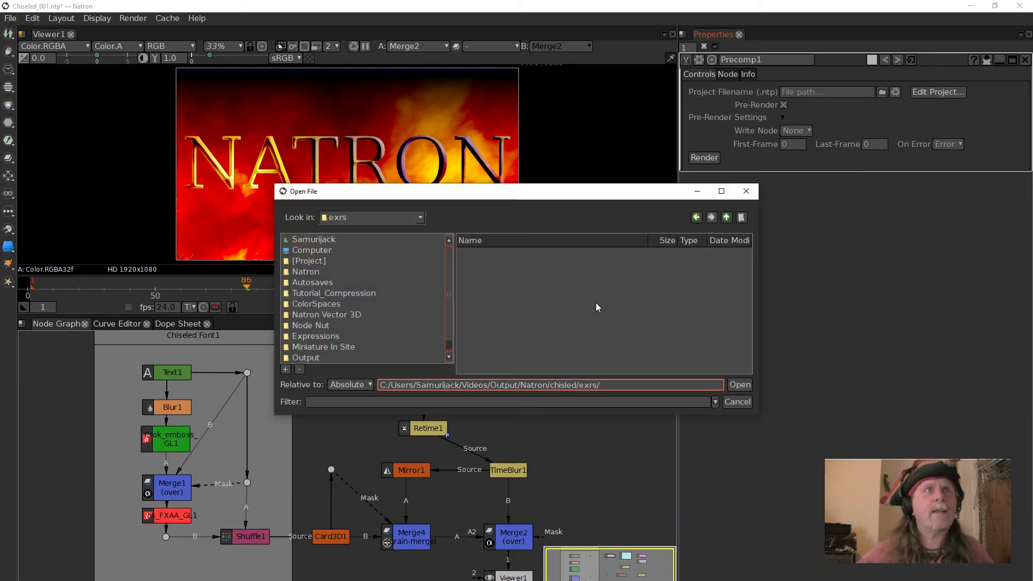
click(727, 217)
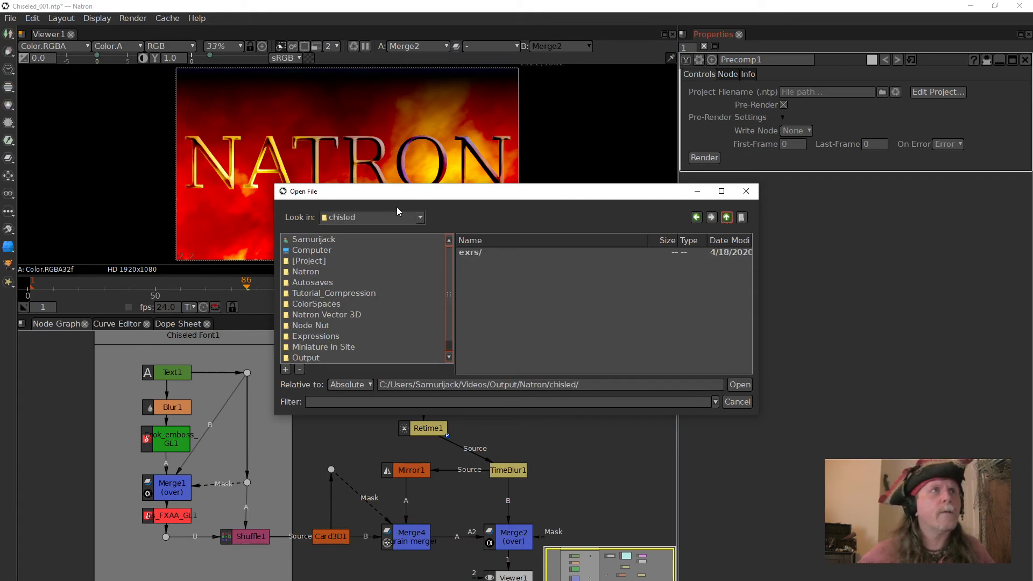
click(409, 219)
click(529, 217)
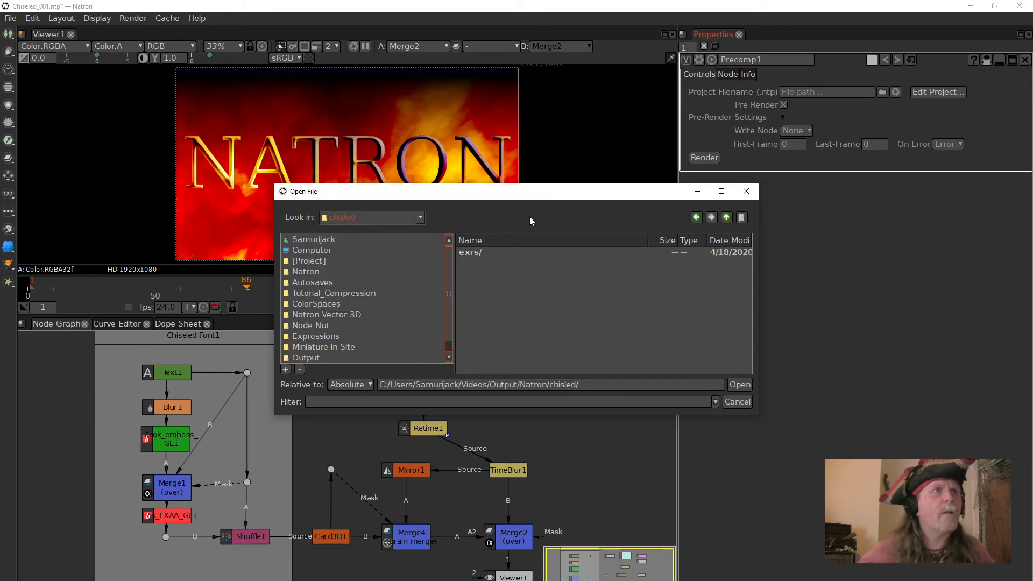
scroll(369, 291, down, 1)
click(340, 261)
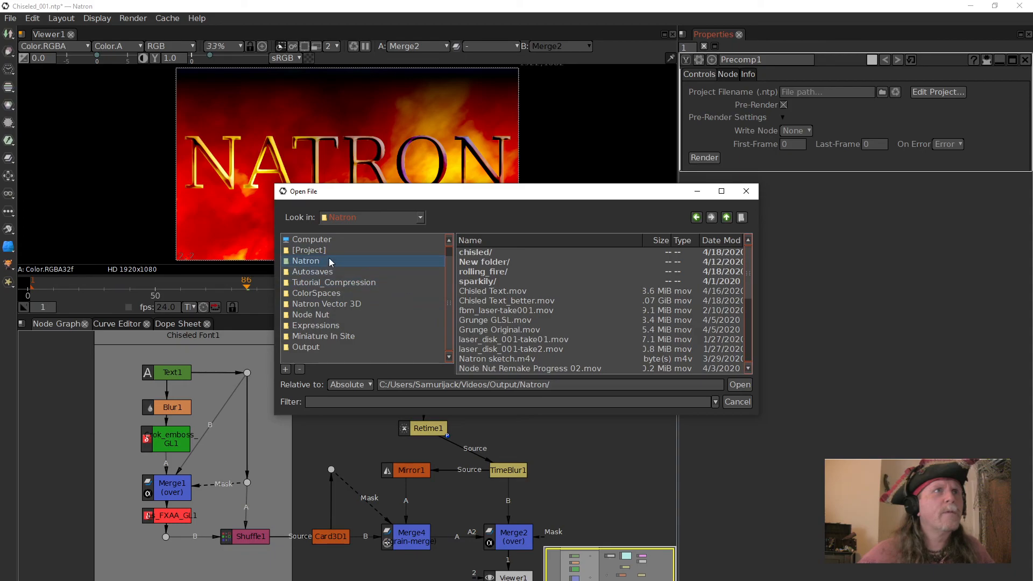
click(321, 252)
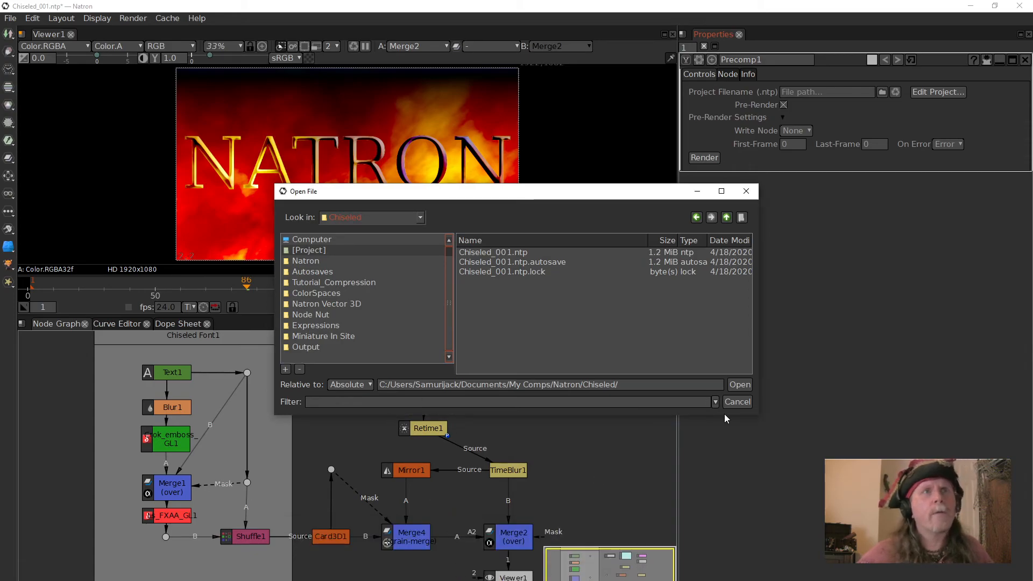
click(738, 401)
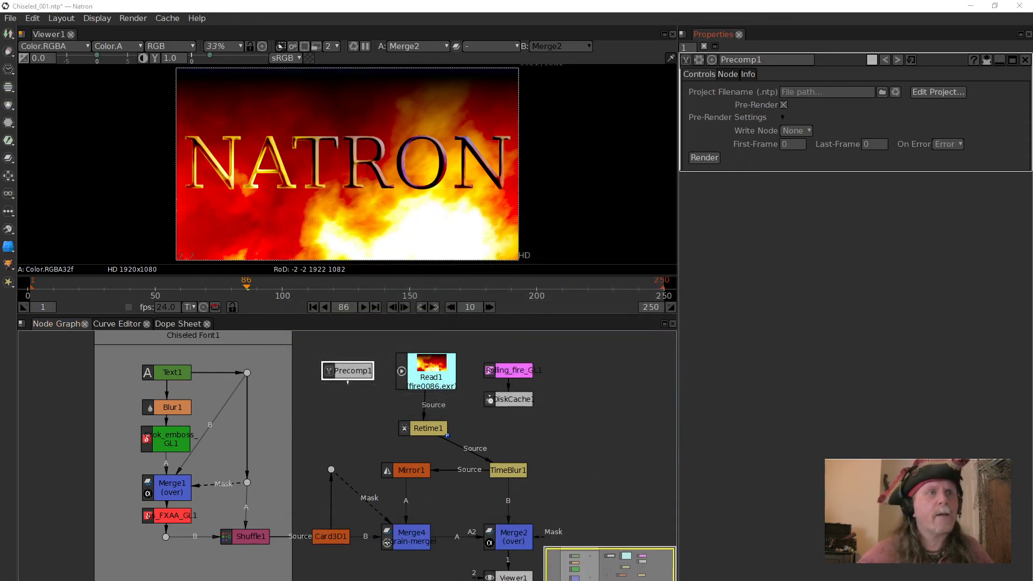
Switch to the untitled rolling fire project and save it as precomp_flames_001 in the Chiseled folder.
click(460, 566)
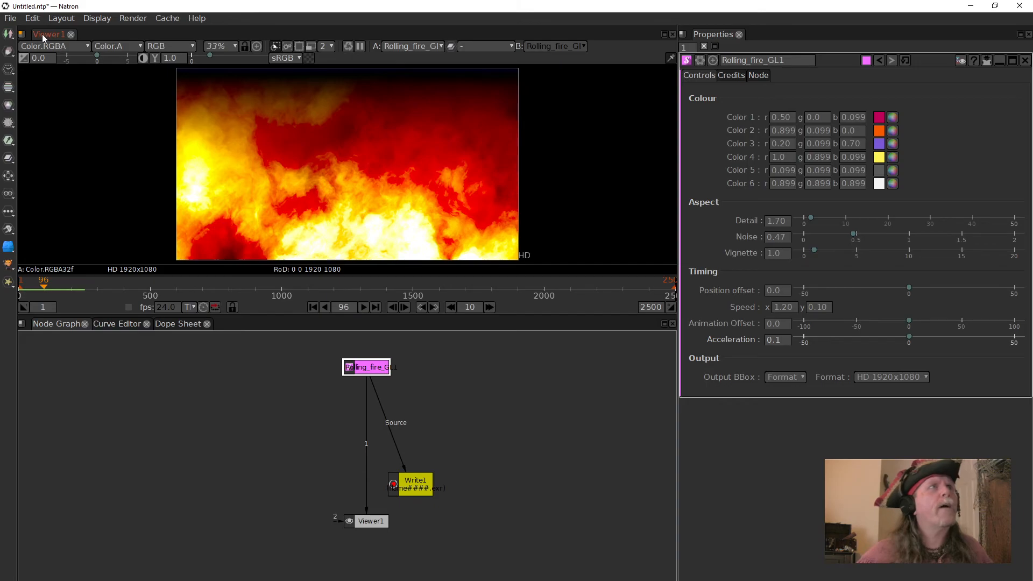
click(10, 18)
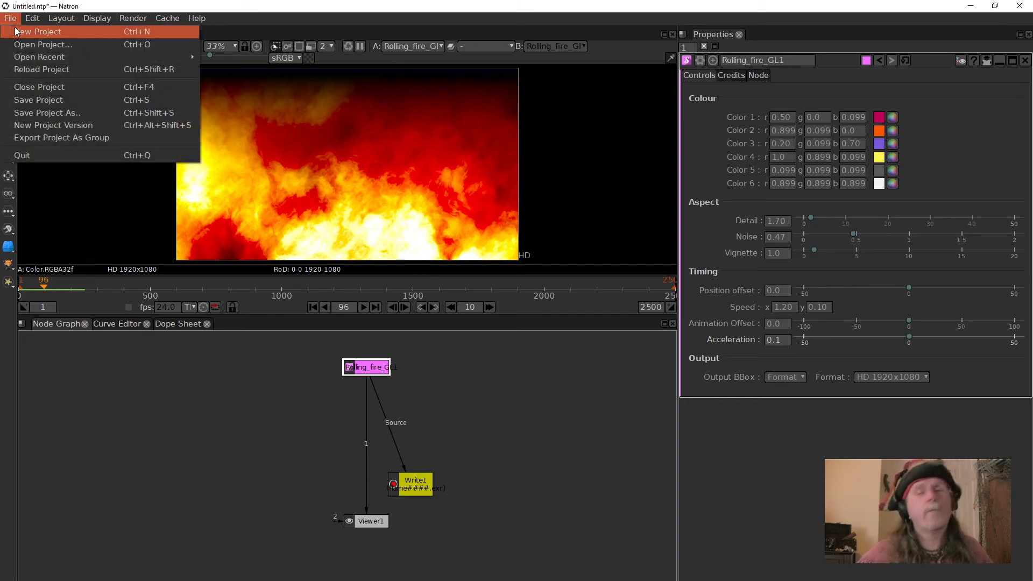
click(39, 101)
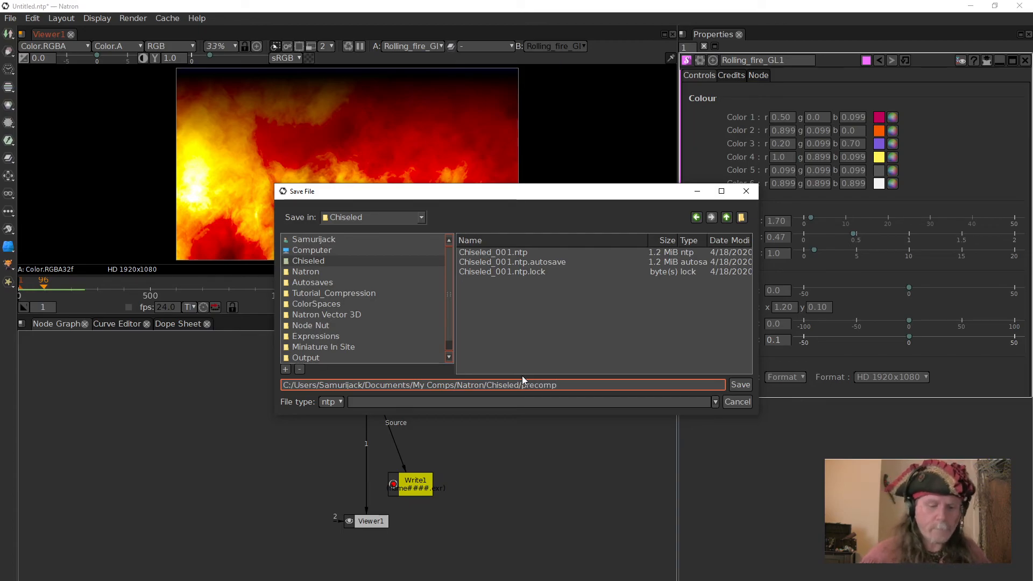
text(precomp_flames)
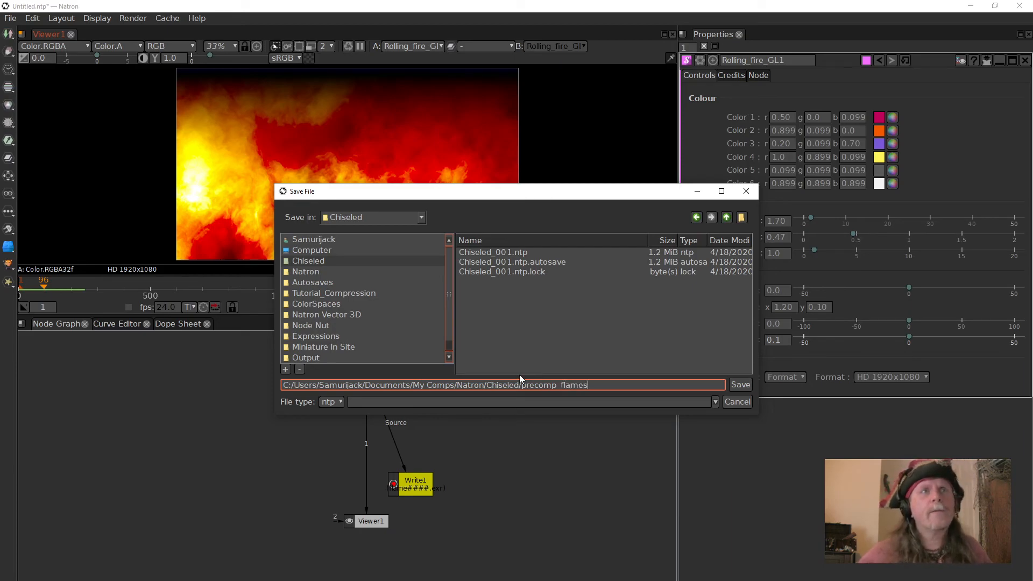
text(_001)
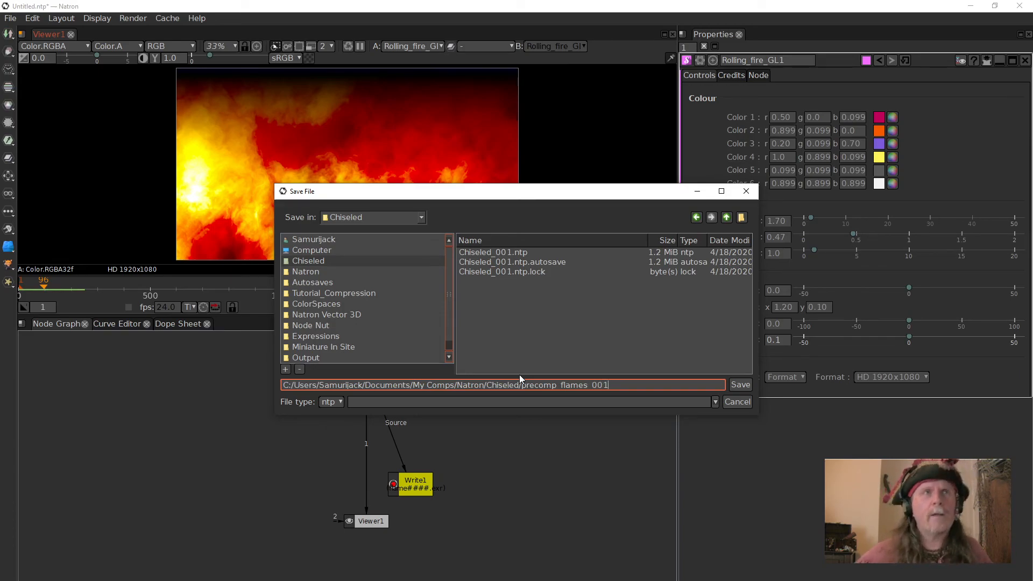
click(741, 385)
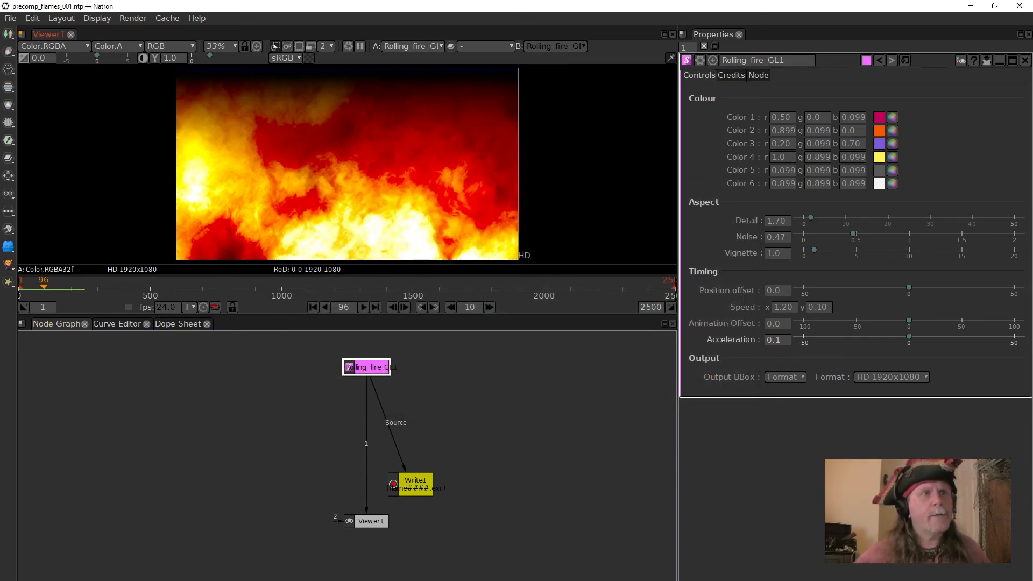
Return to the Chiseled_001 project, load precomp_flames_001.ntp into Precomp1 and connect Retime1's source to Precomp1.
click(575, 563)
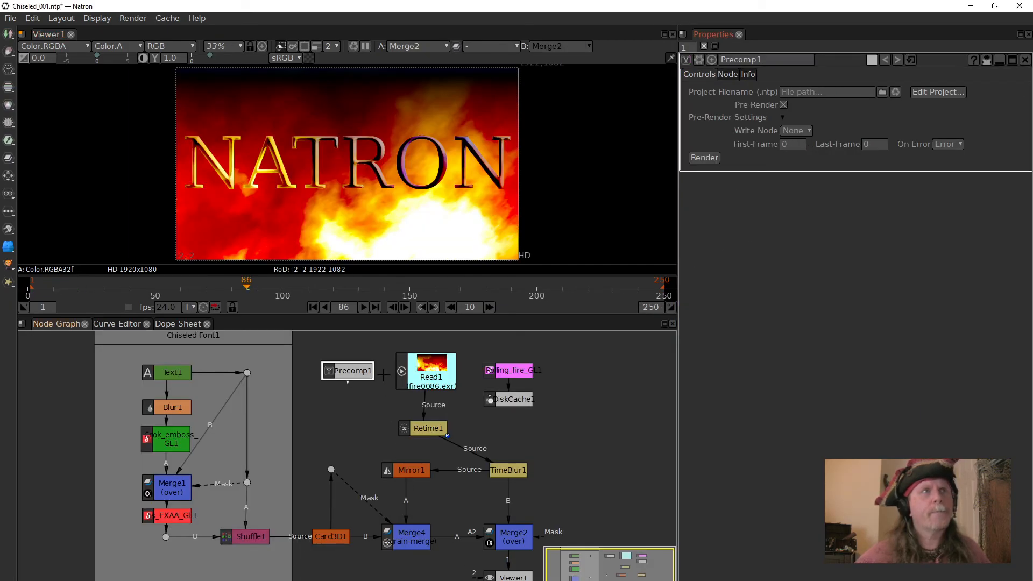
click(883, 92)
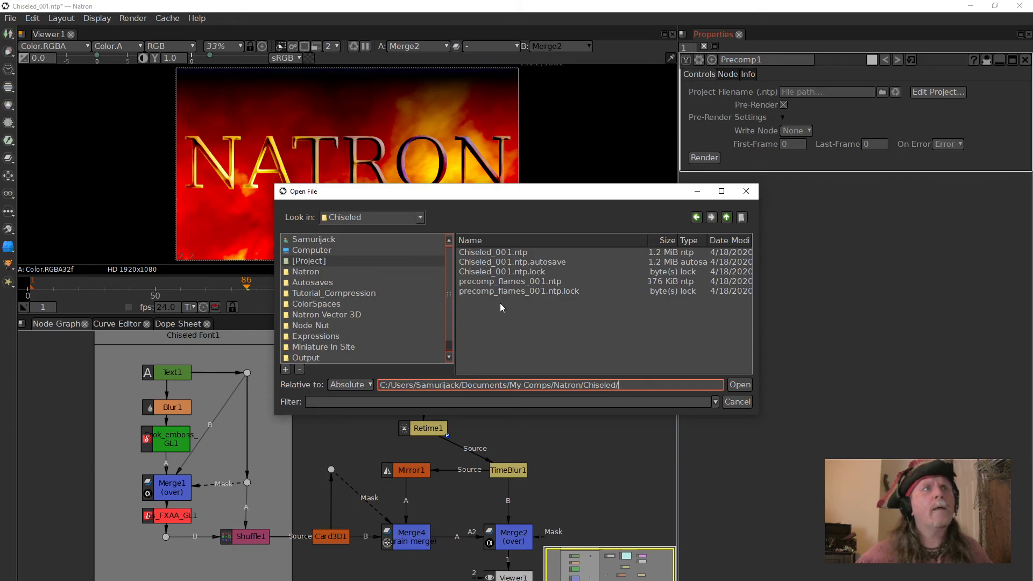
click(484, 282)
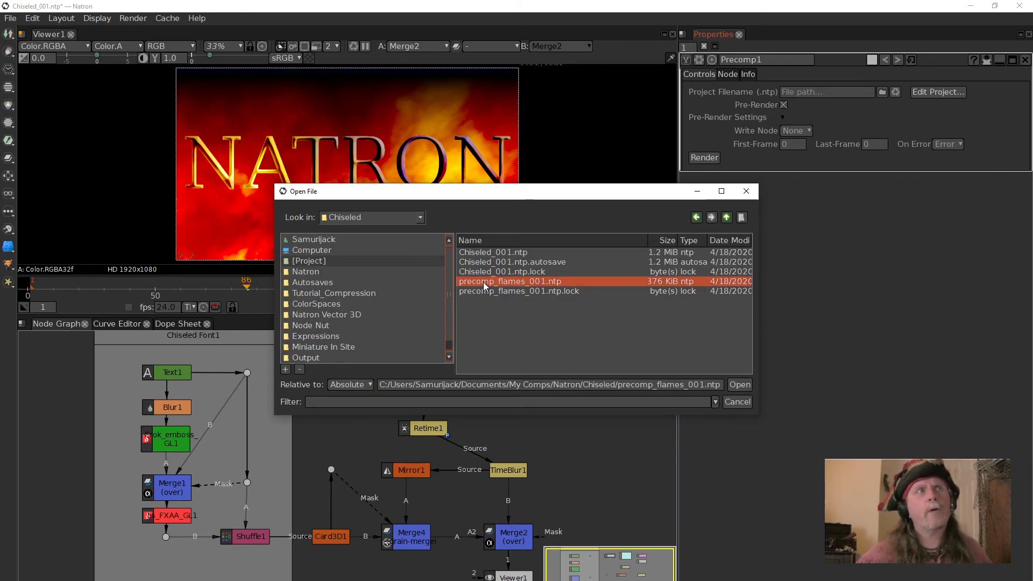
click(740, 385)
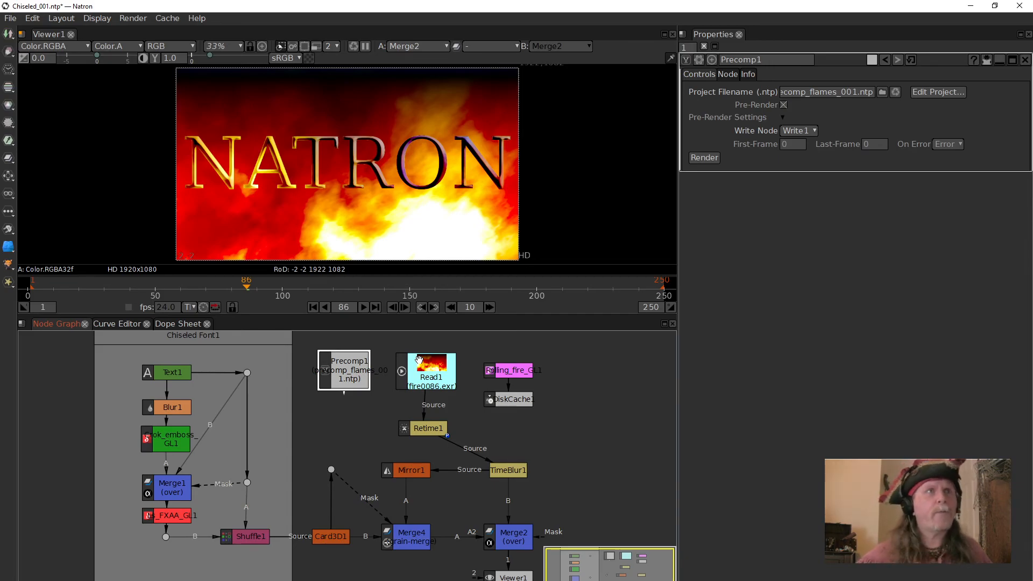
drag(426, 397, 348, 375)
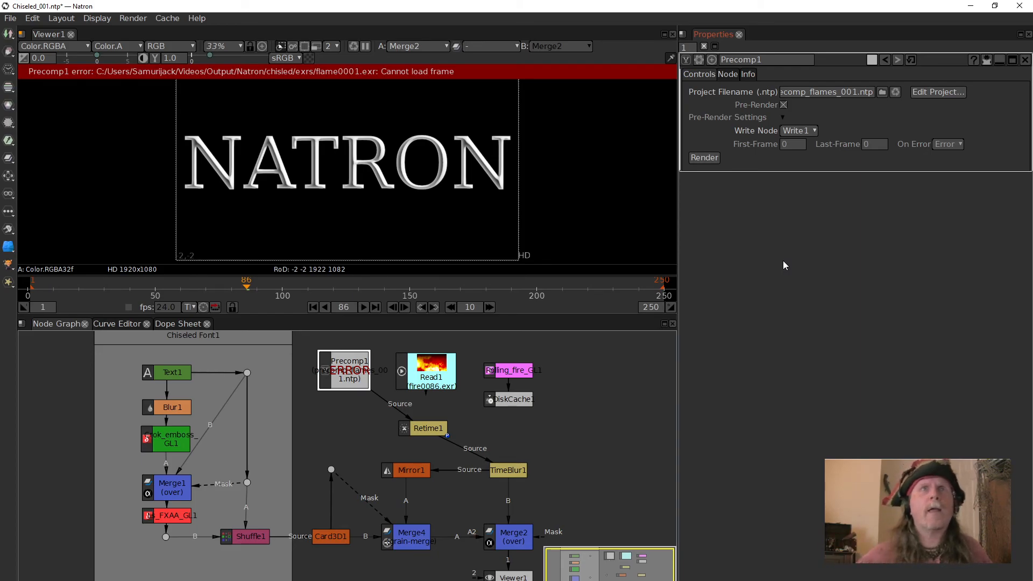
Open Precomp1's linked project for editing, examine Write1's output settings there, and return to the Chiseled_001 project.
click(939, 91)
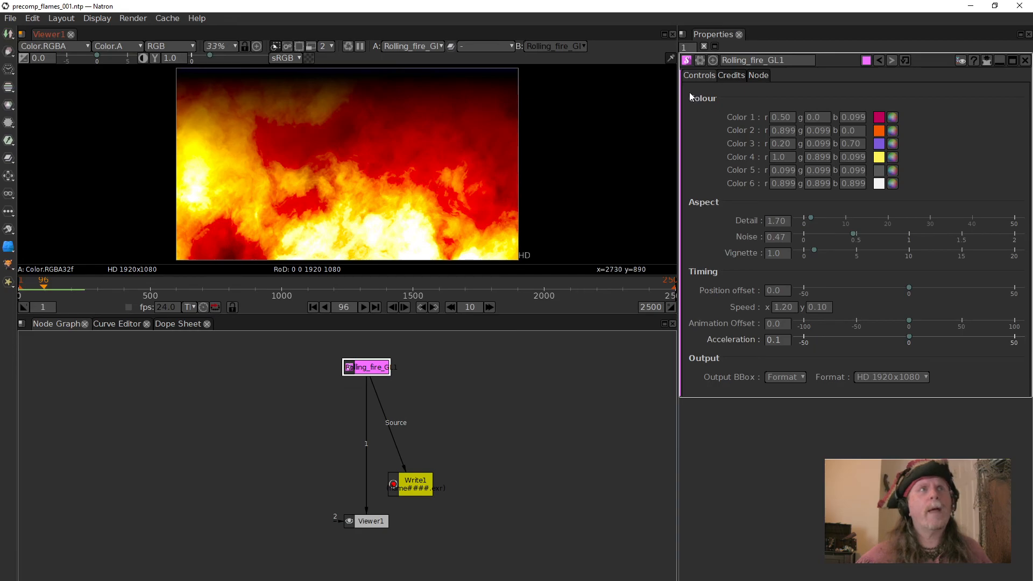
click(1019, 6)
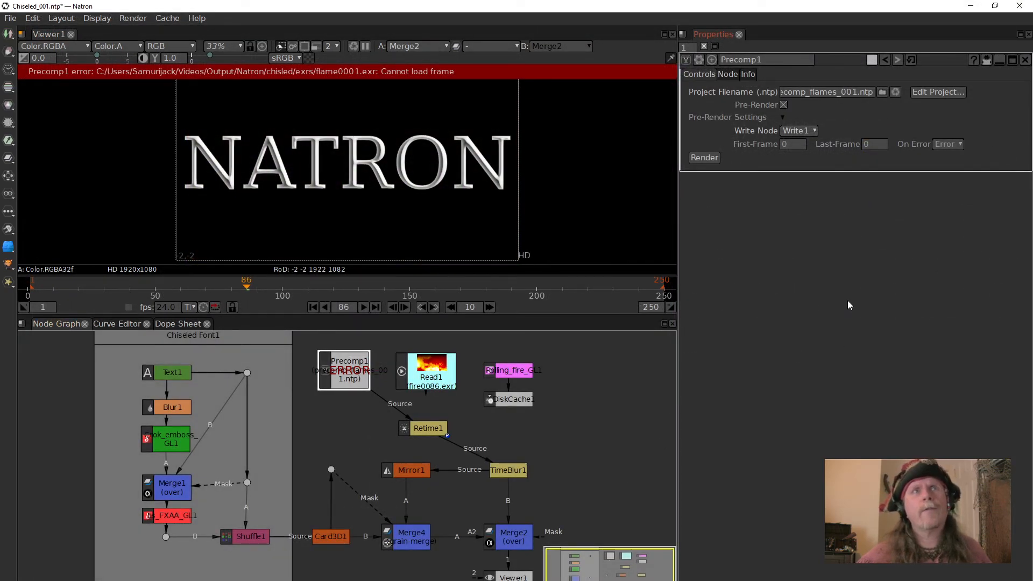
click(945, 93)
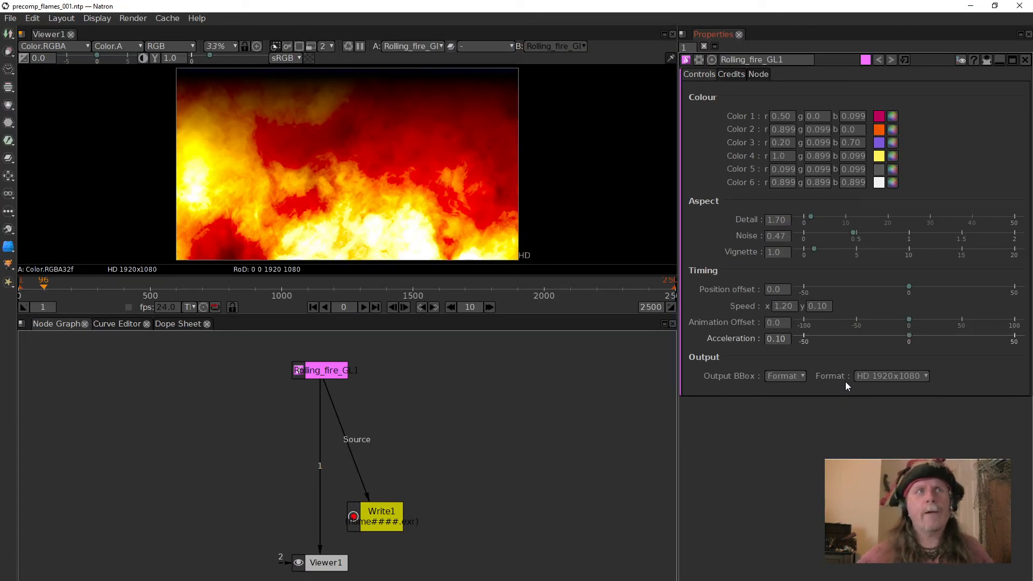
double_click(376, 522)
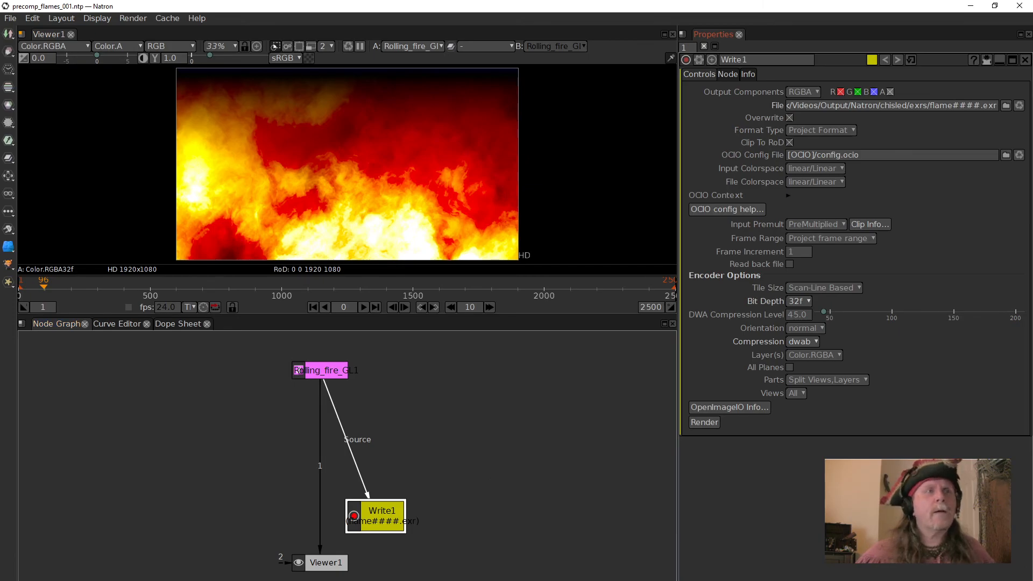
click(464, 575)
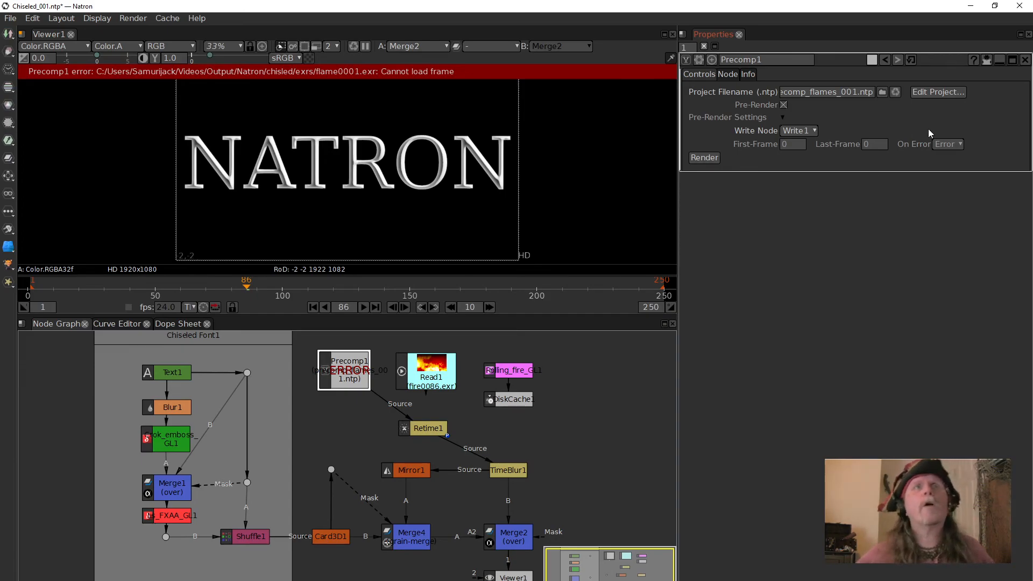
Check Precomp1's frame range and the available write nodes, keeping Write1 selected.
click(872, 145)
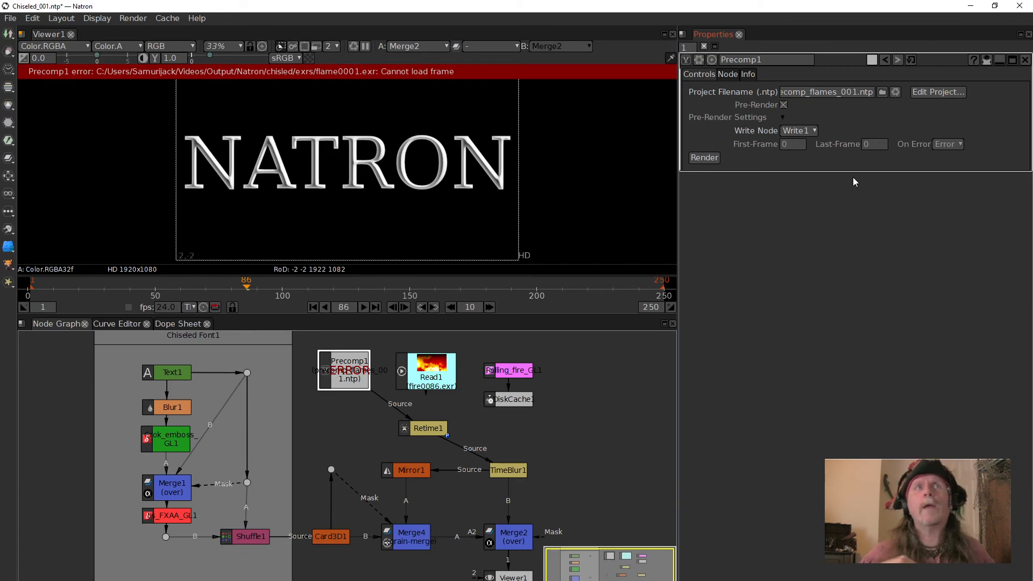
click(813, 131)
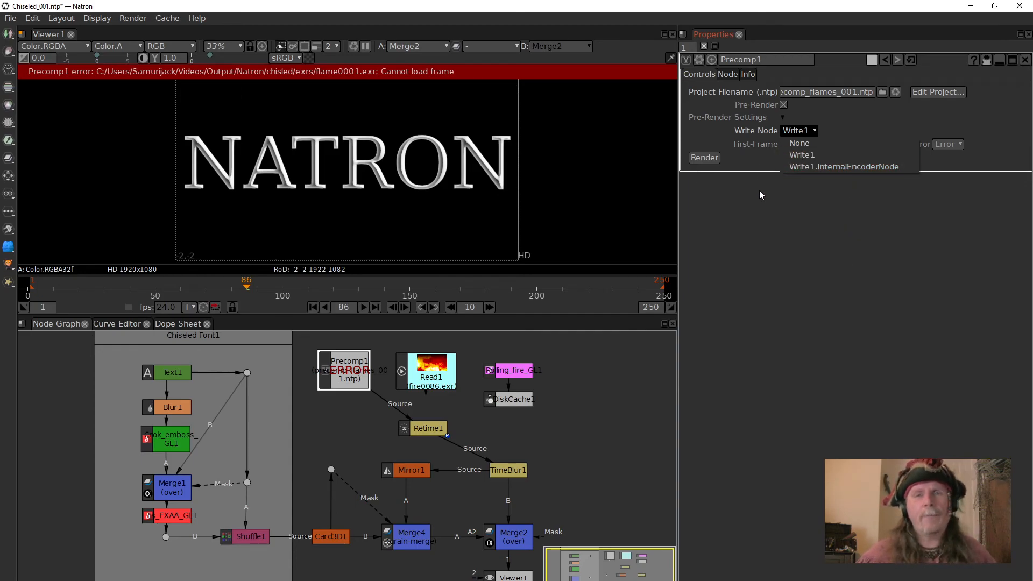
click(802, 156)
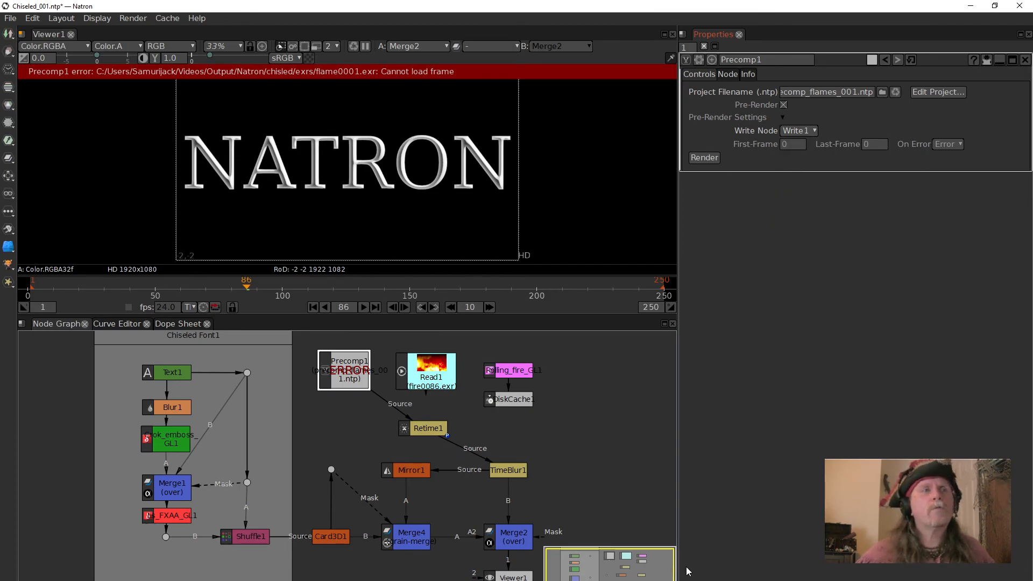
Reconnect Retime1's source to Read1 and shift Precomp1 slightly away from it in the node graph.
click(347, 379)
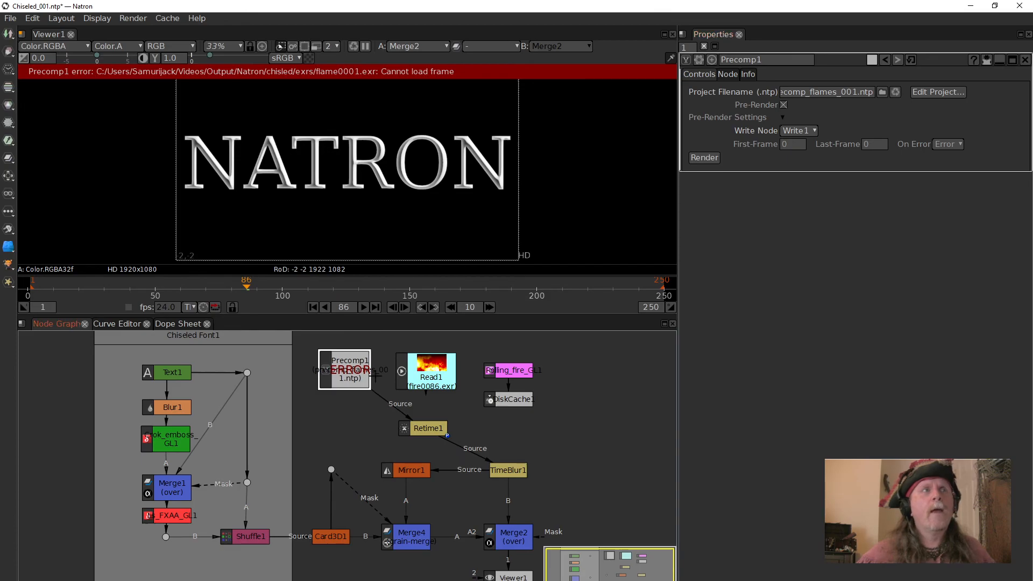
drag(399, 413, 431, 365)
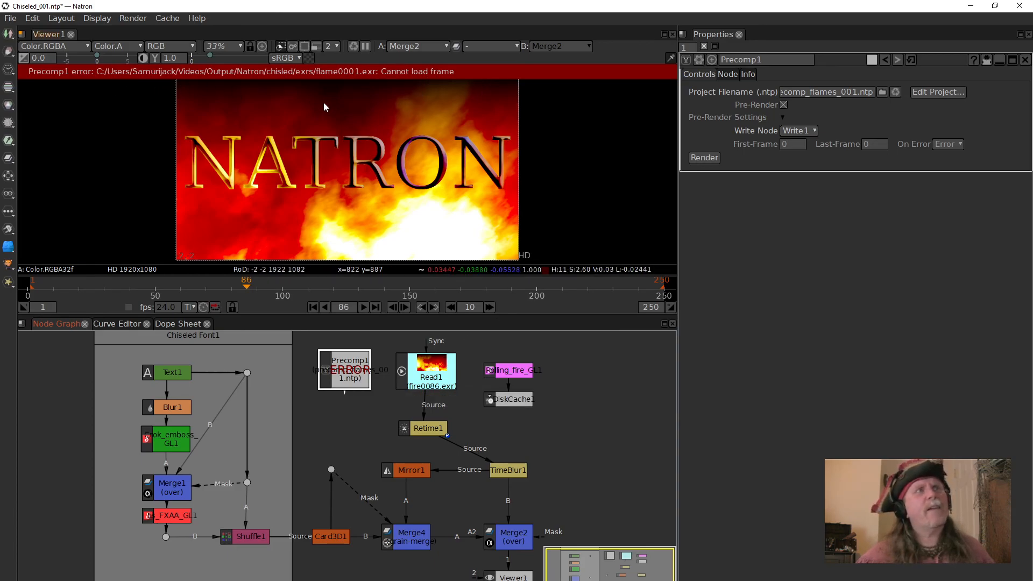
drag(354, 365, 350, 373)
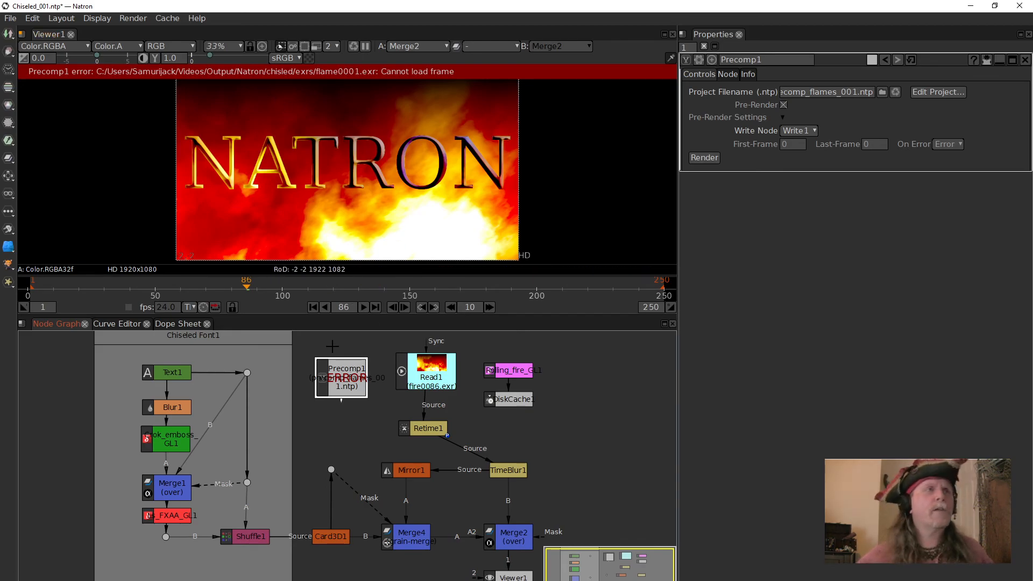
drag(355, 386, 350, 387)
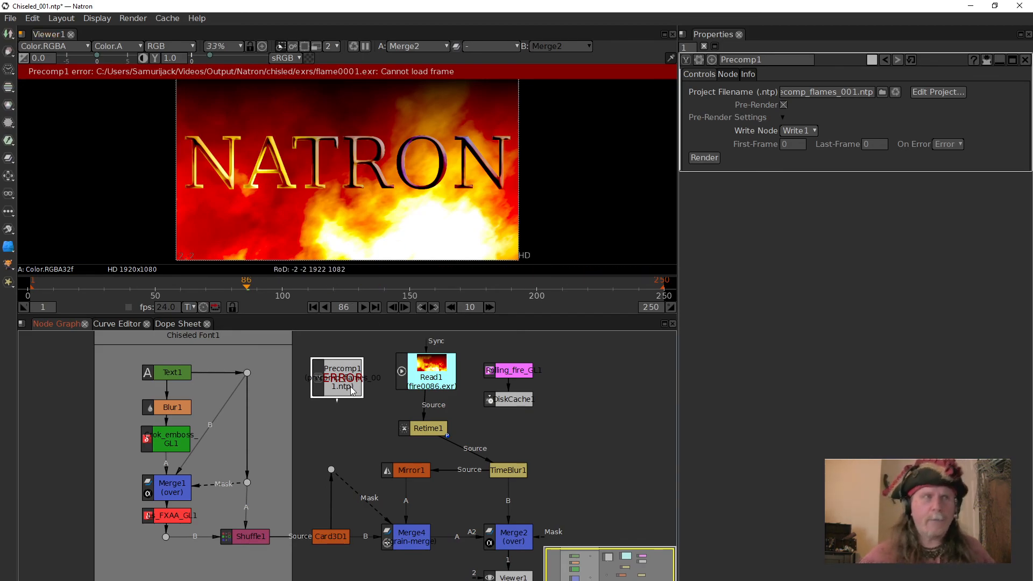
Set Precomp1's Write Node to None.
click(844, 93)
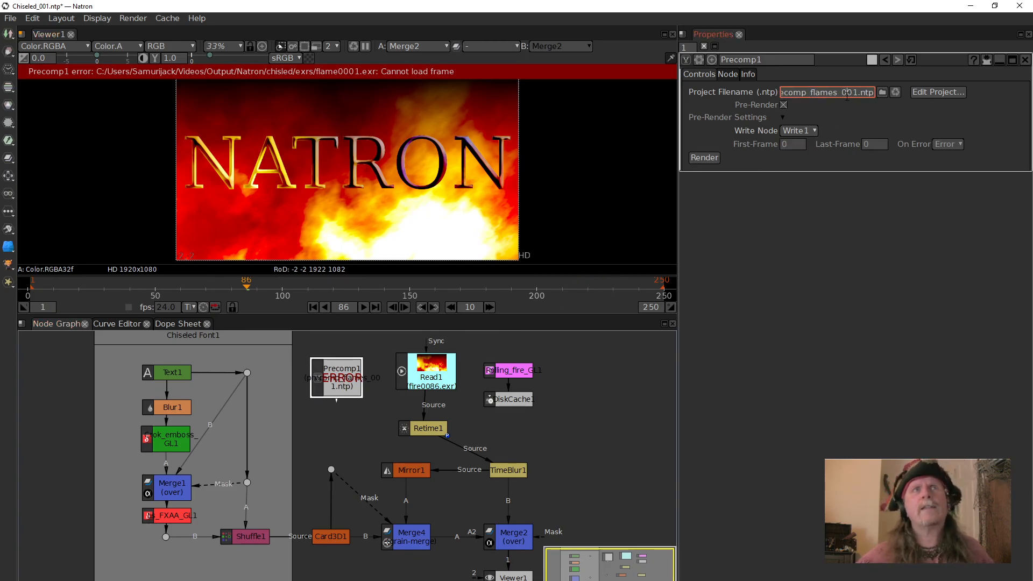
click(812, 131)
click(807, 143)
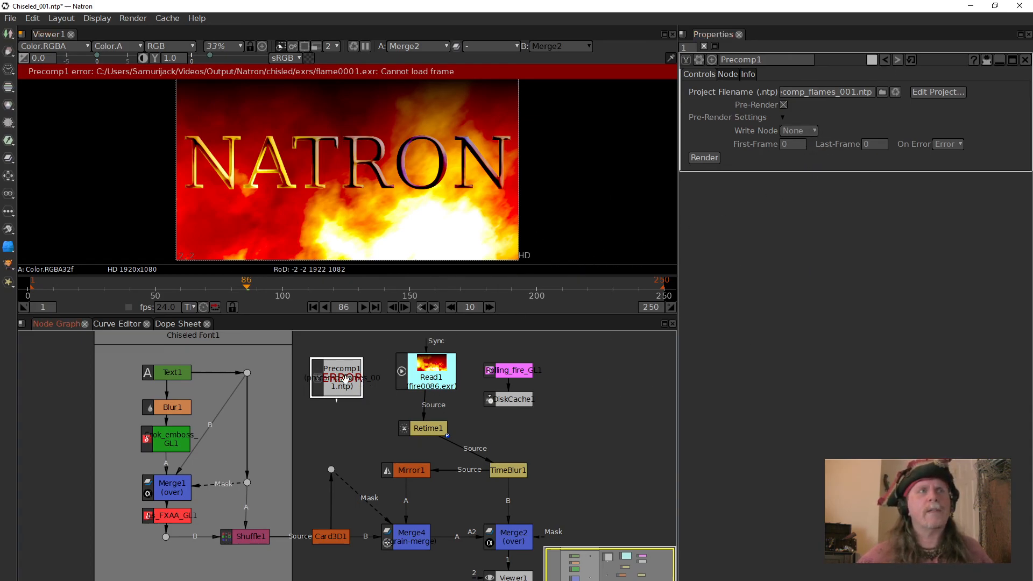
drag(335, 376, 333, 376)
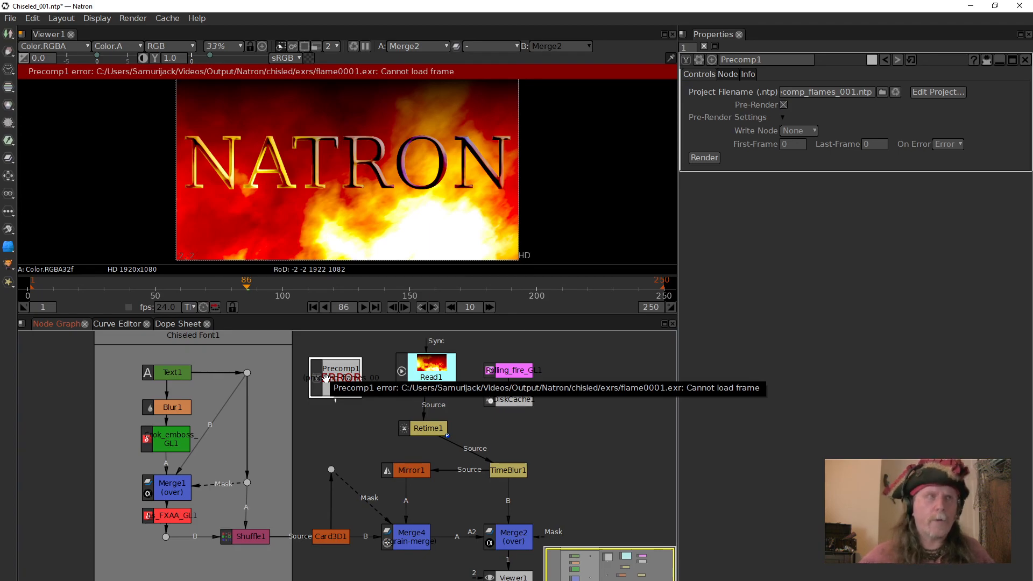
right_click(327, 379)
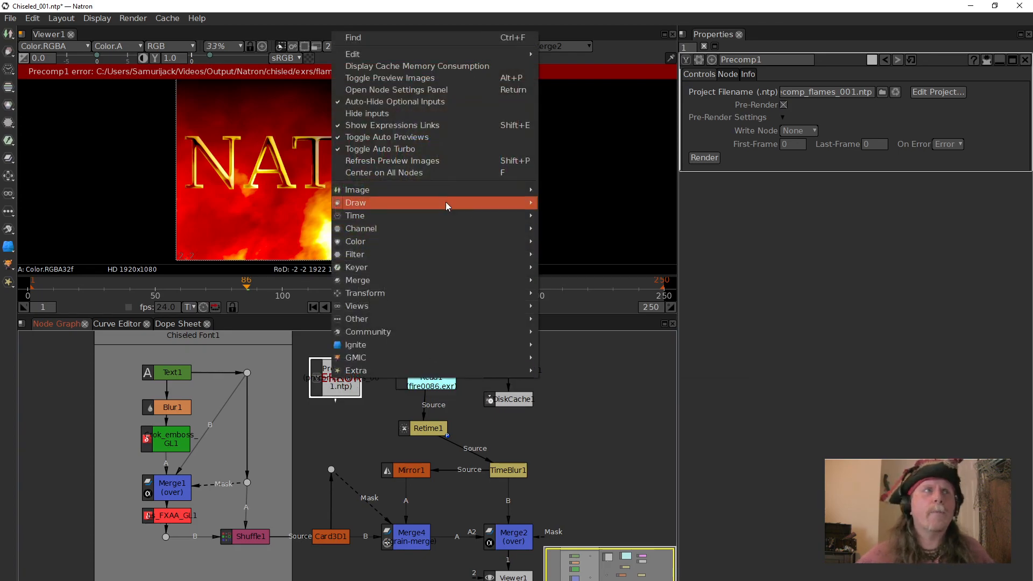
mouse_move(427, 208)
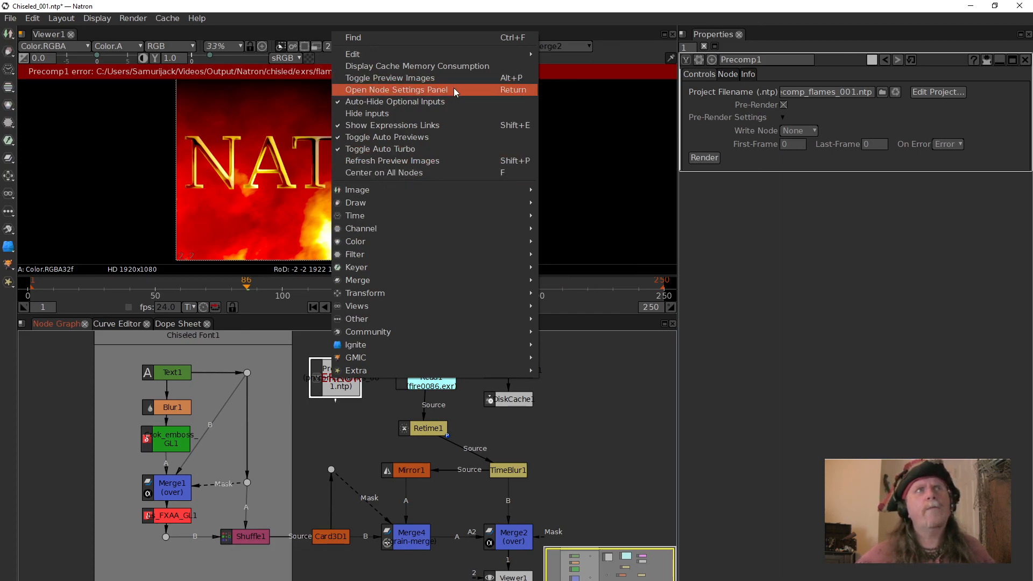
click(334, 379)
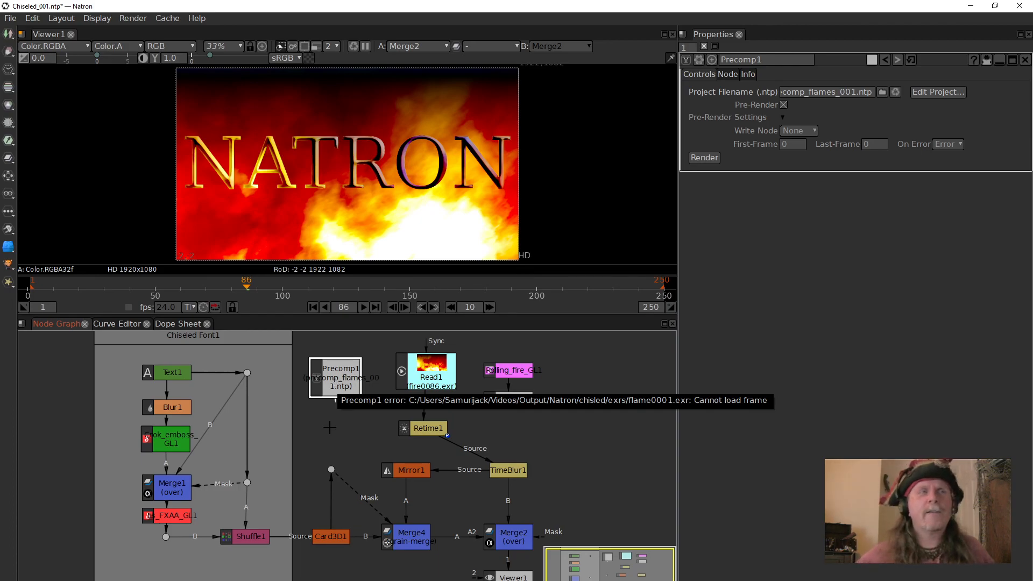
click(320, 373)
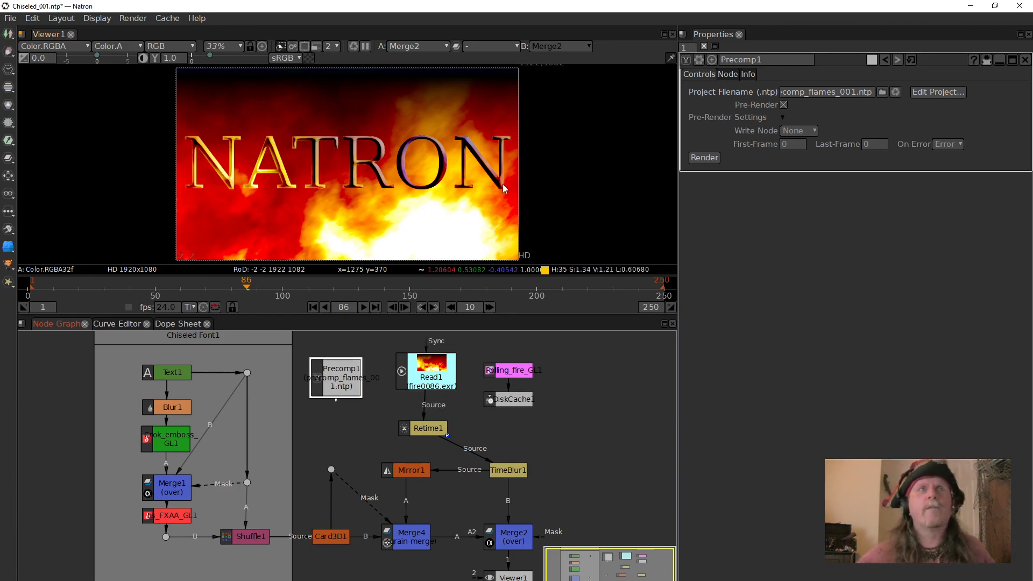